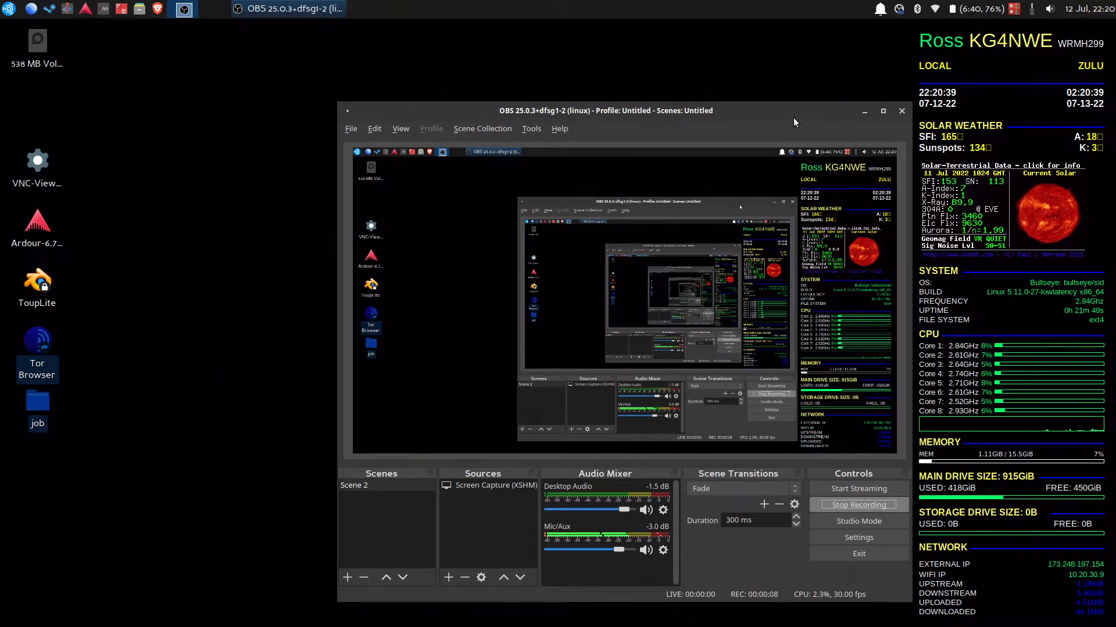
# Move the OBS window up and left, then nudge it slightly up and right
pyautogui.moveTo(794, 119); pyautogui.dragTo(701, 105)
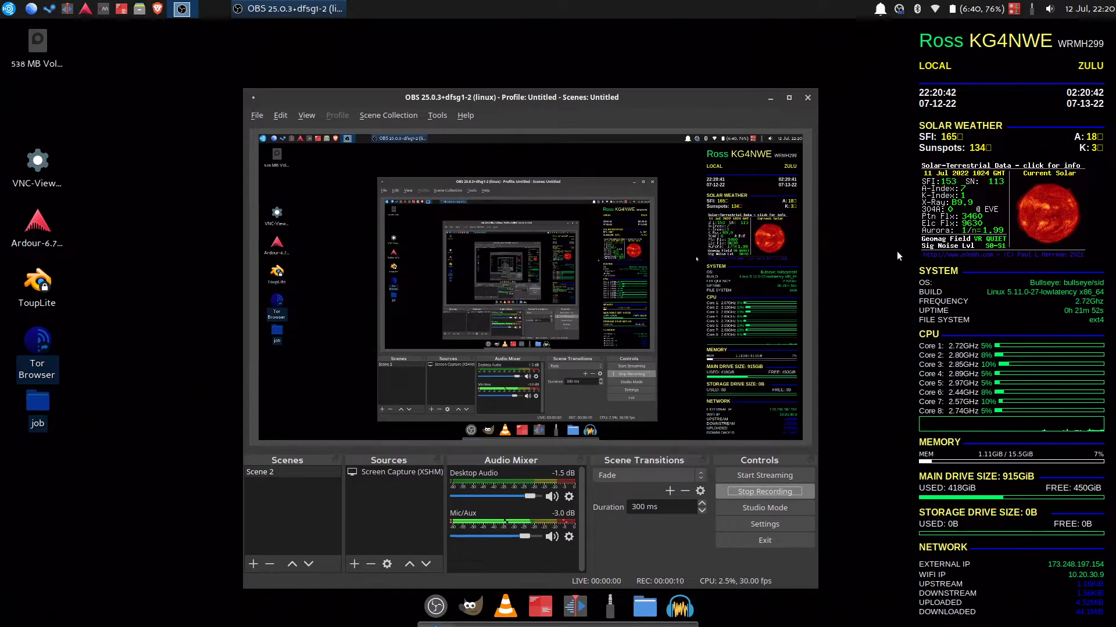
pyautogui.moveTo(502, 97); pyautogui.dragTo(514, 83)
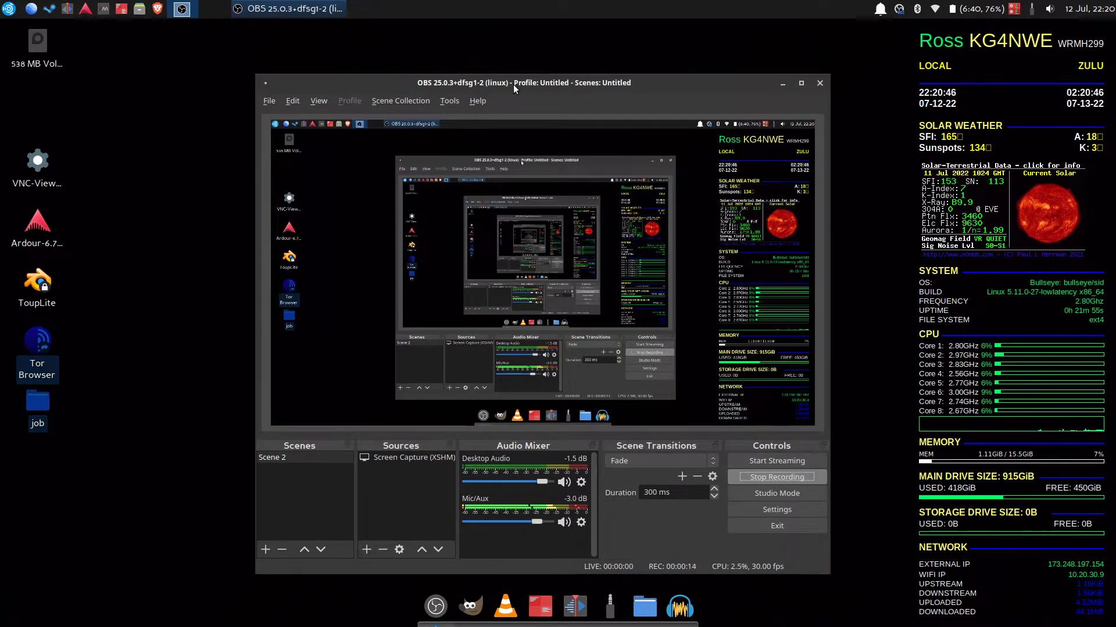
# Start the win10 virtual machine from Virtual Machine Manager via Virtual Machine > Run
pyautogui.click(99, 13)
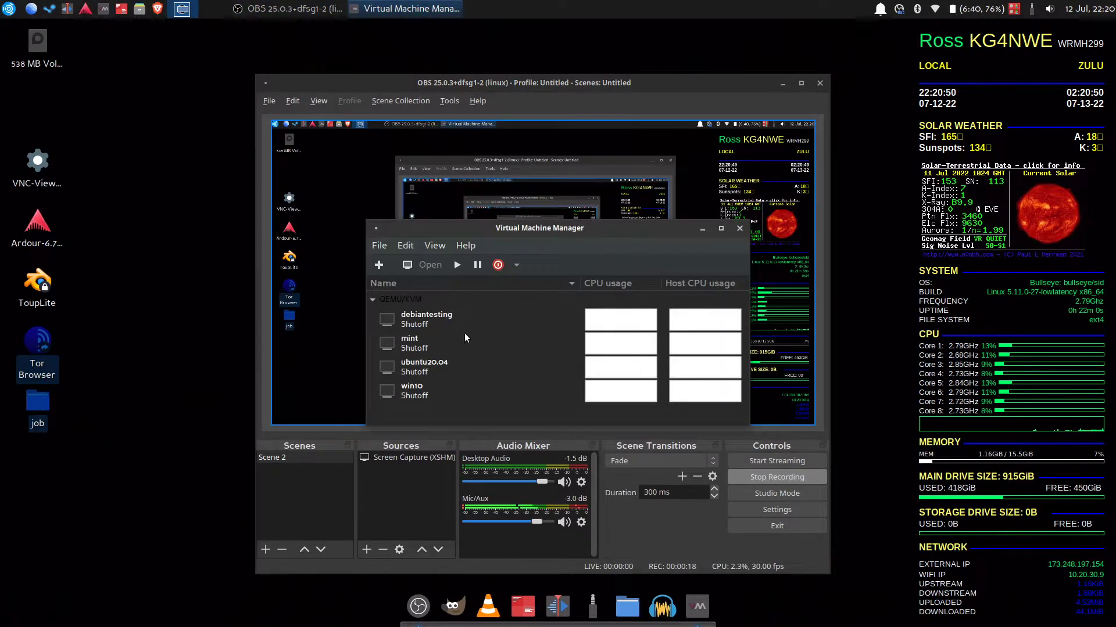
pyautogui.doubleClick(441, 386)
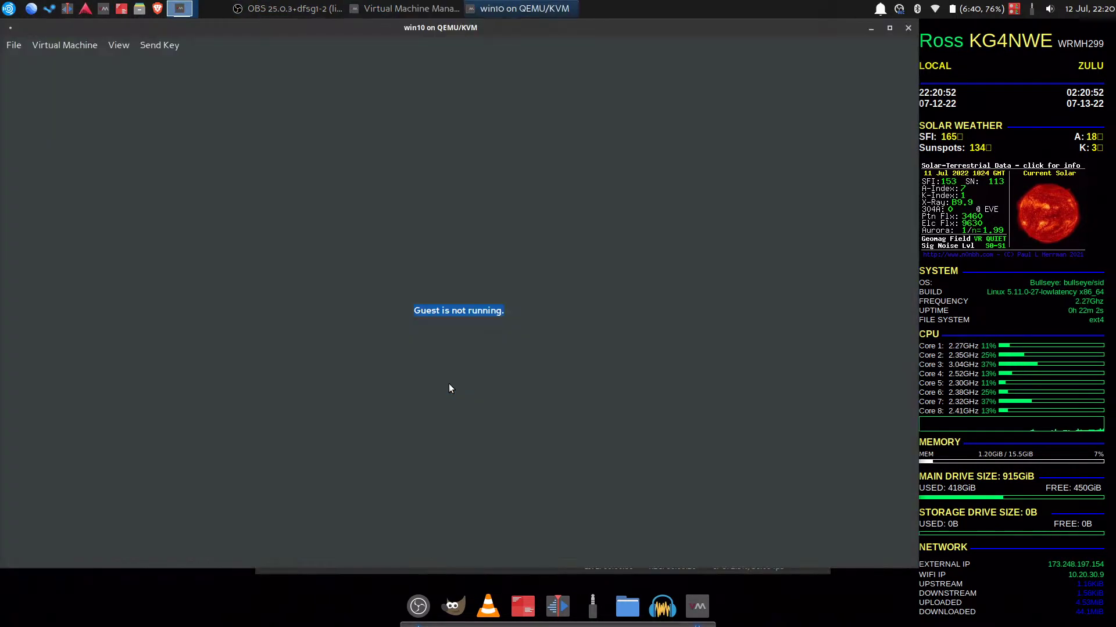
pyautogui.click(90, 45)
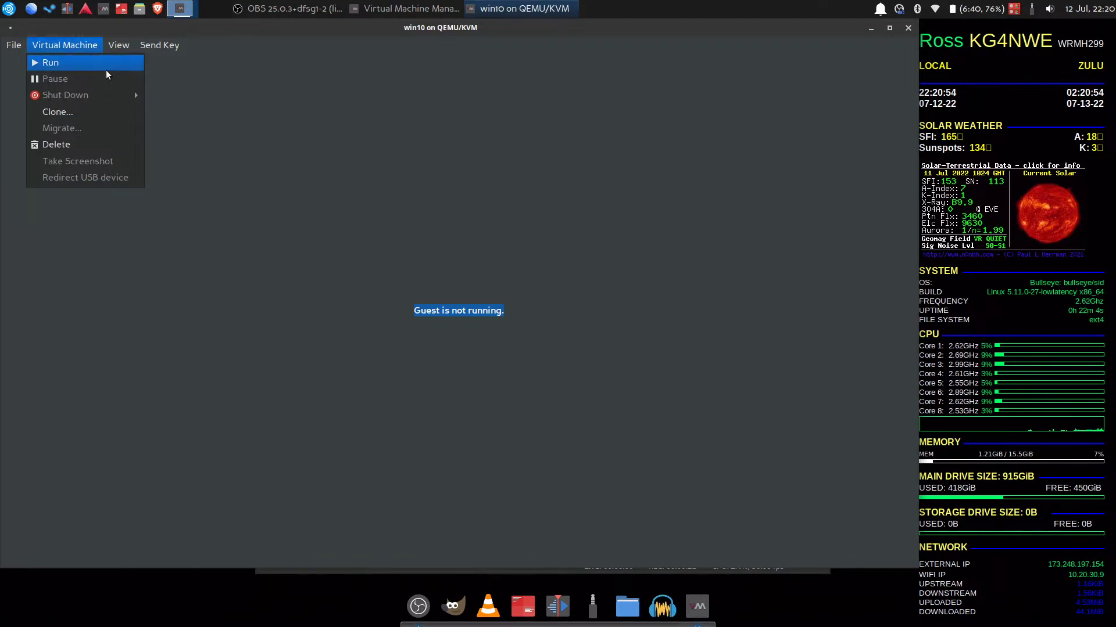
pyautogui.click(106, 72)
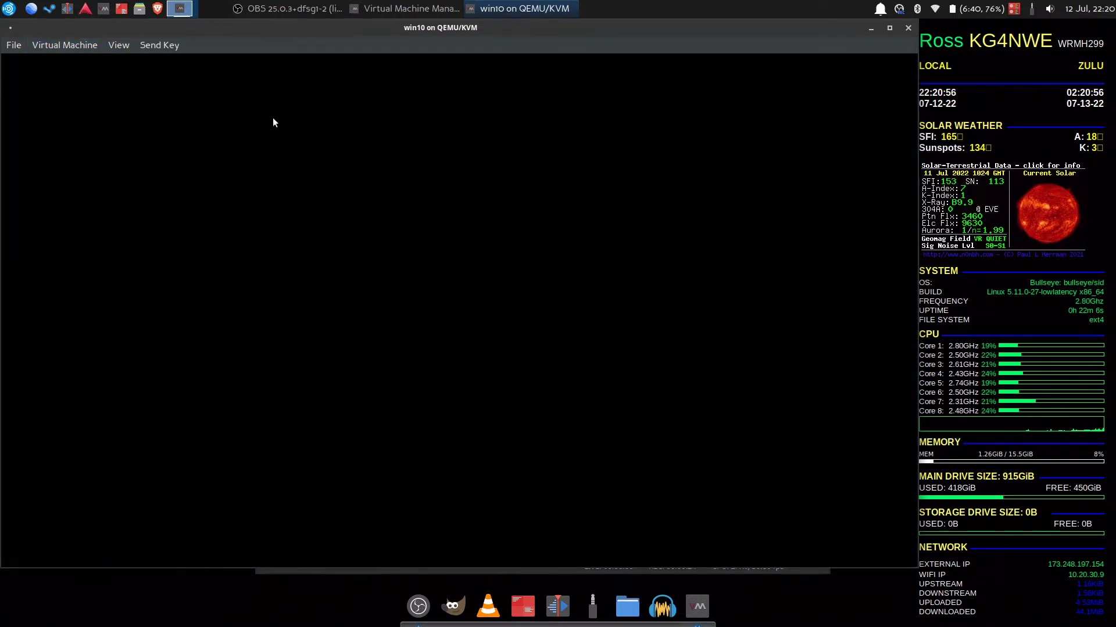
# Move the console right and OBS down-right, keeping the win10 console in front
pyautogui.moveTo(333, 34); pyautogui.dragTo(429, 34)
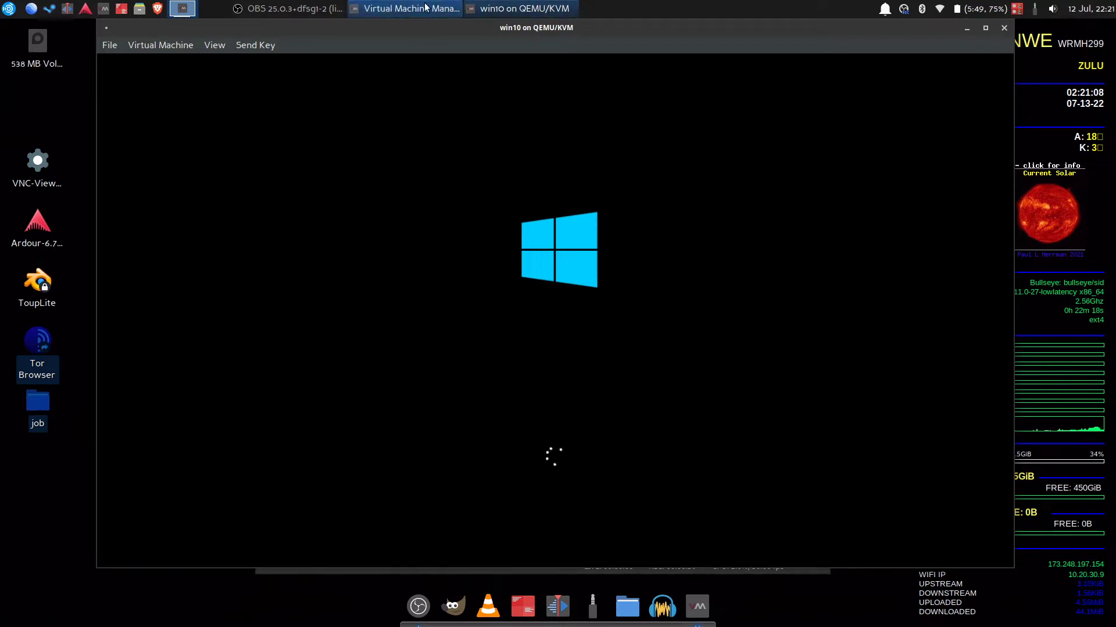
pyautogui.click(287, 8)
pyautogui.moveTo(558, 89); pyautogui.dragTo(608, 166)
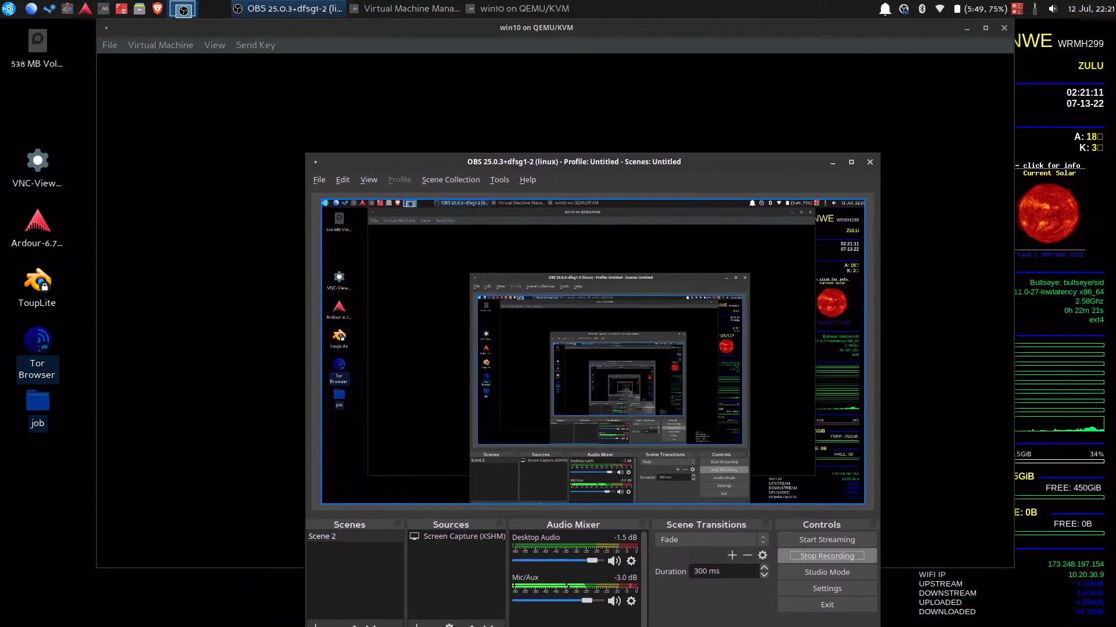
pyautogui.click(610, 34)
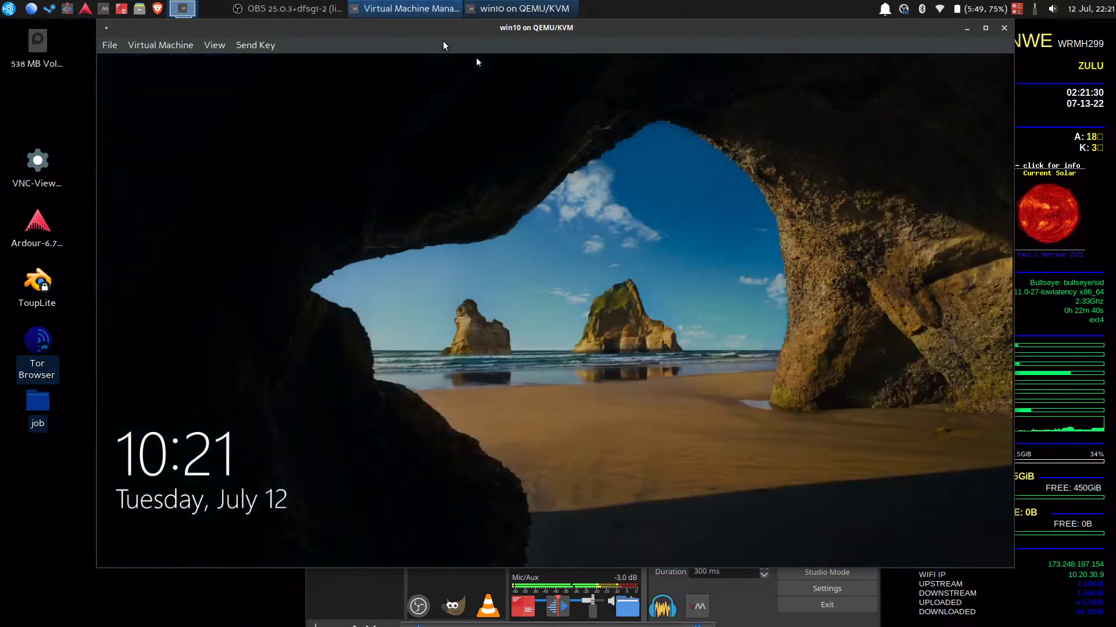
# Wake the win10 guest, enter the sign-in PIN, and select the Winlink Express shortcut
pyautogui.click(489, 281)
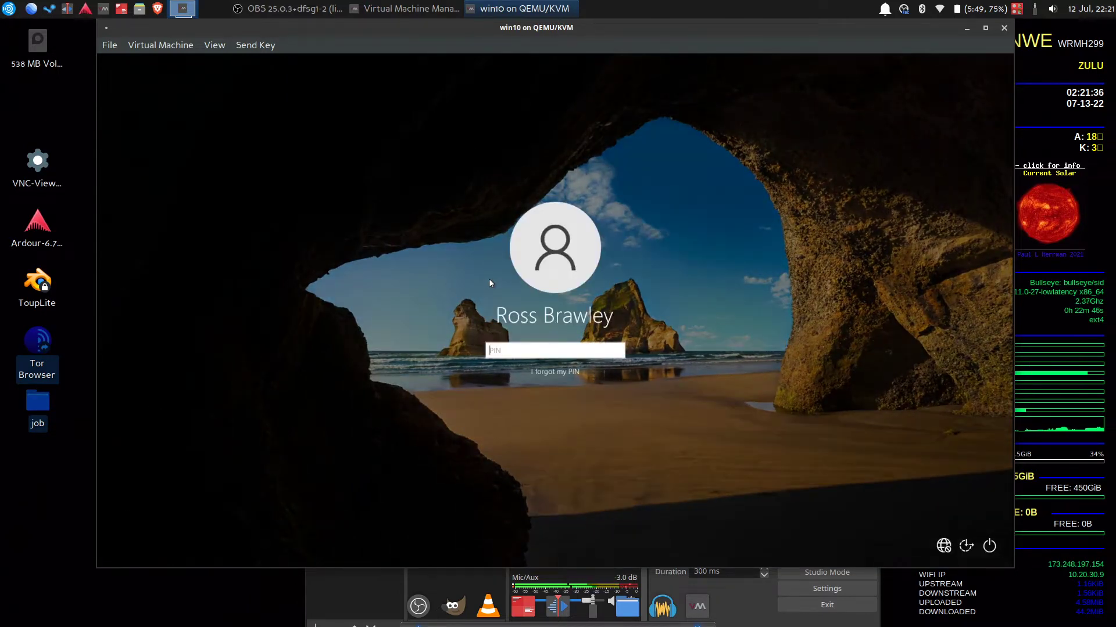
pyautogui.write('1234')
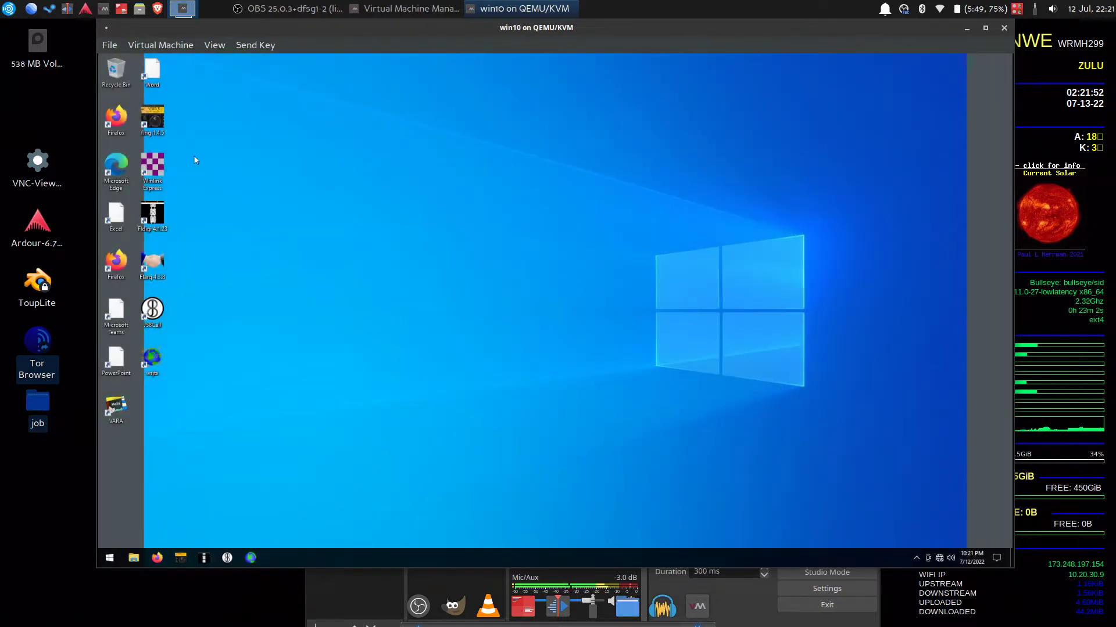
pyautogui.click(154, 162)
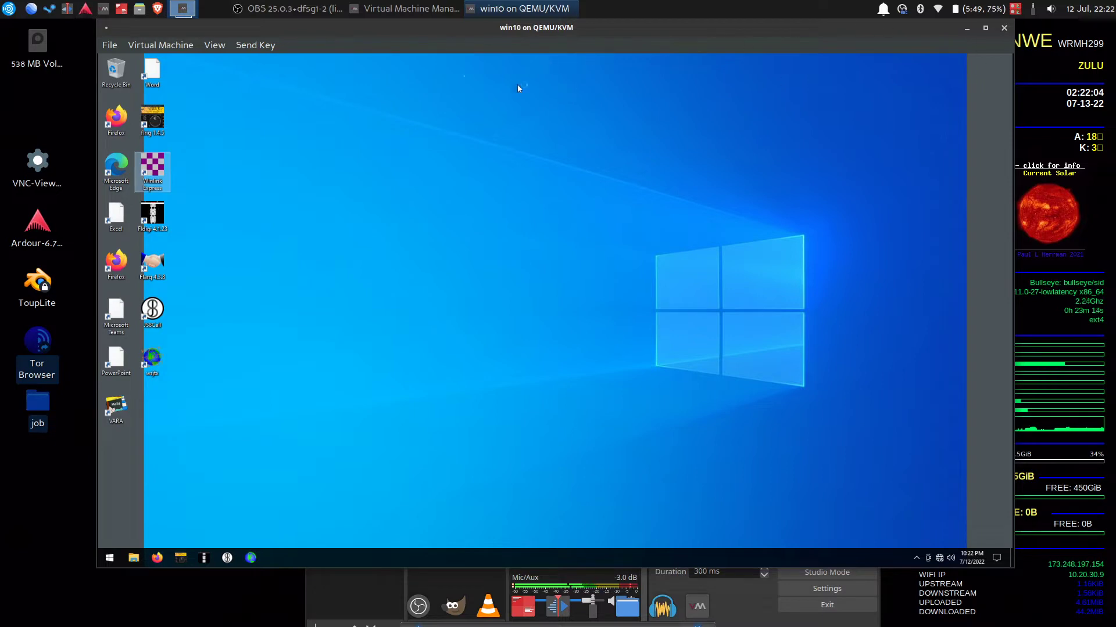
# Make the guest display fullscreen and dismiss the OneDrive sign-in warning
pyautogui.click(213, 46)
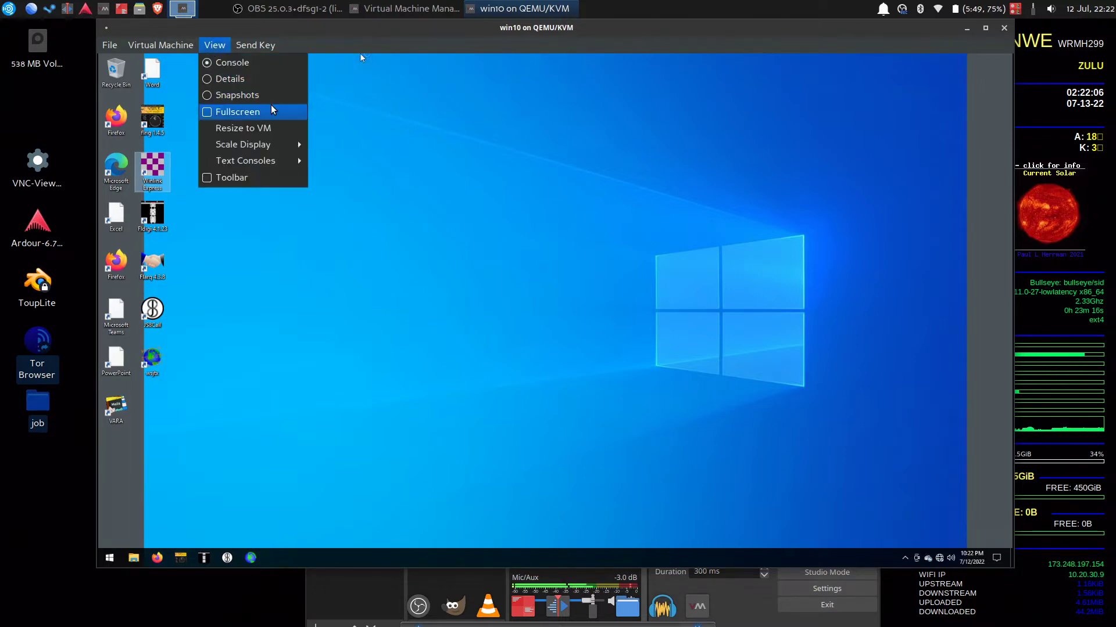
pyautogui.click(238, 110)
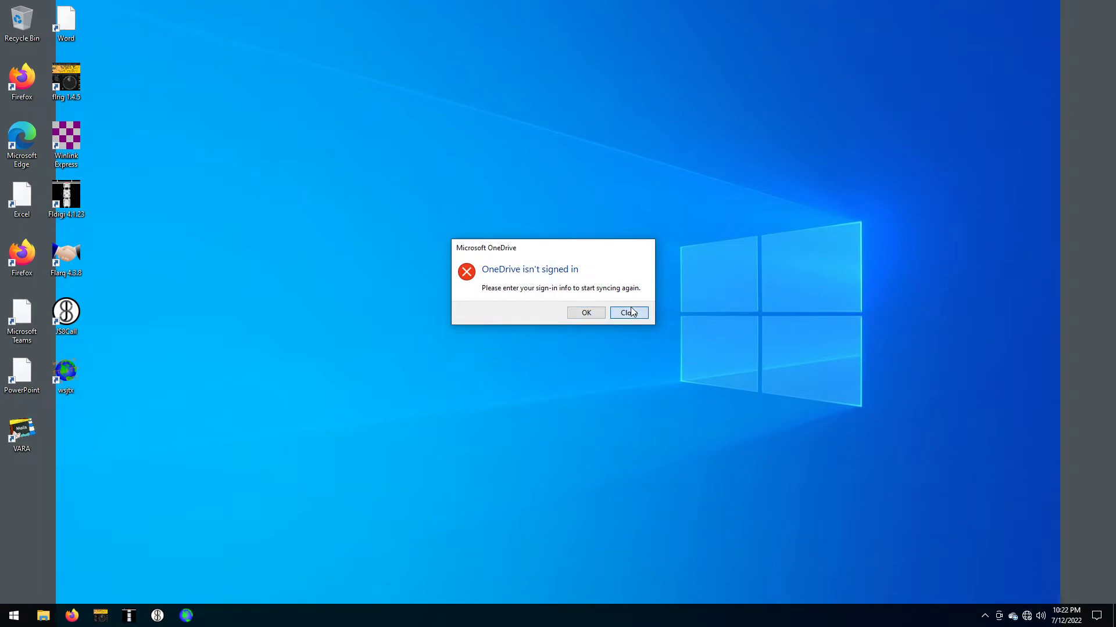
pyautogui.click(621, 314)
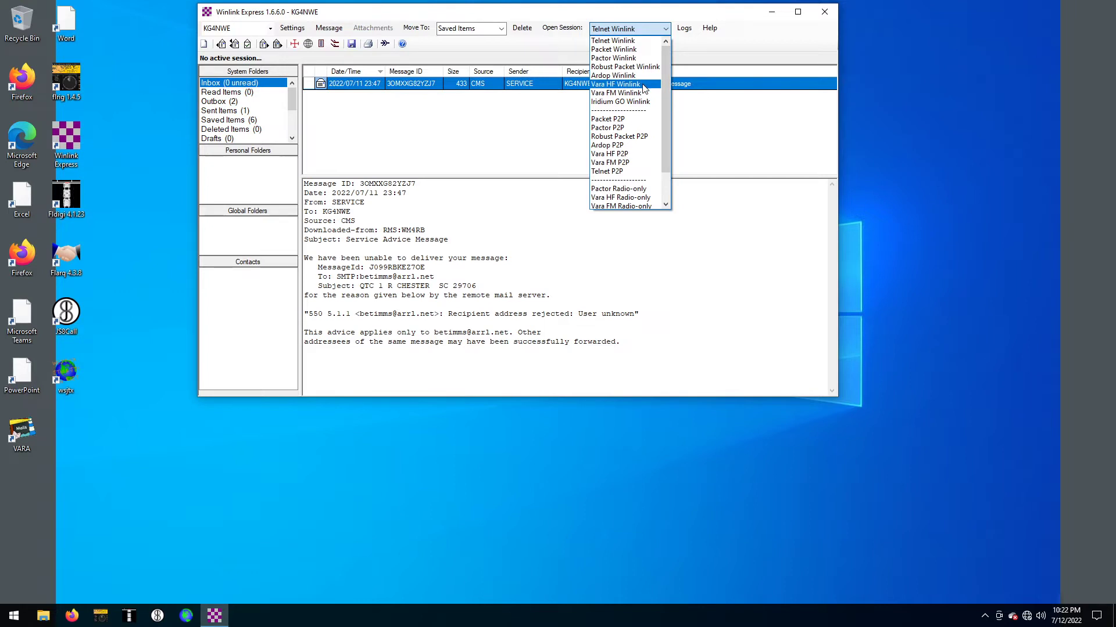
# Open a Vara HF Winlink session and acknowledge the COM3 serial port error
pyautogui.click(643, 86)
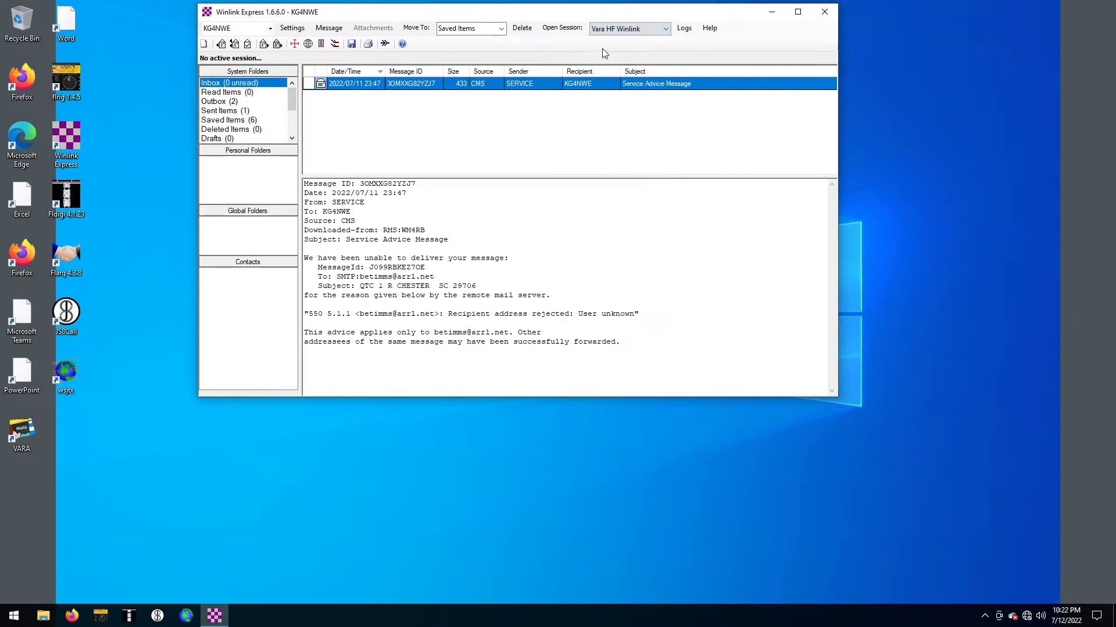
pyautogui.click(561, 28)
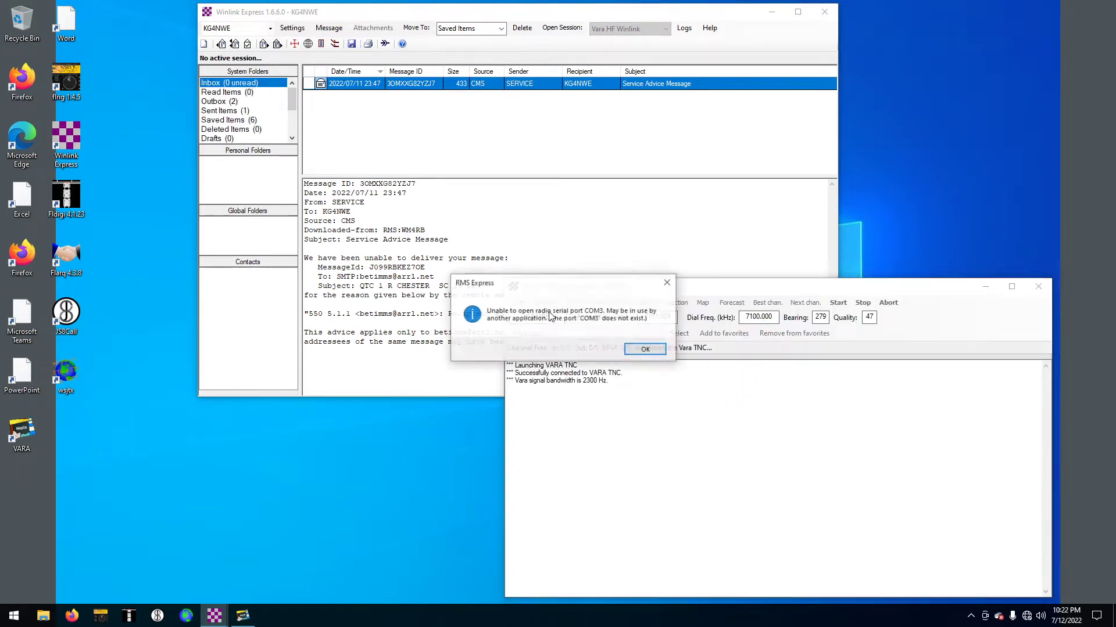
pyautogui.click(623, 352)
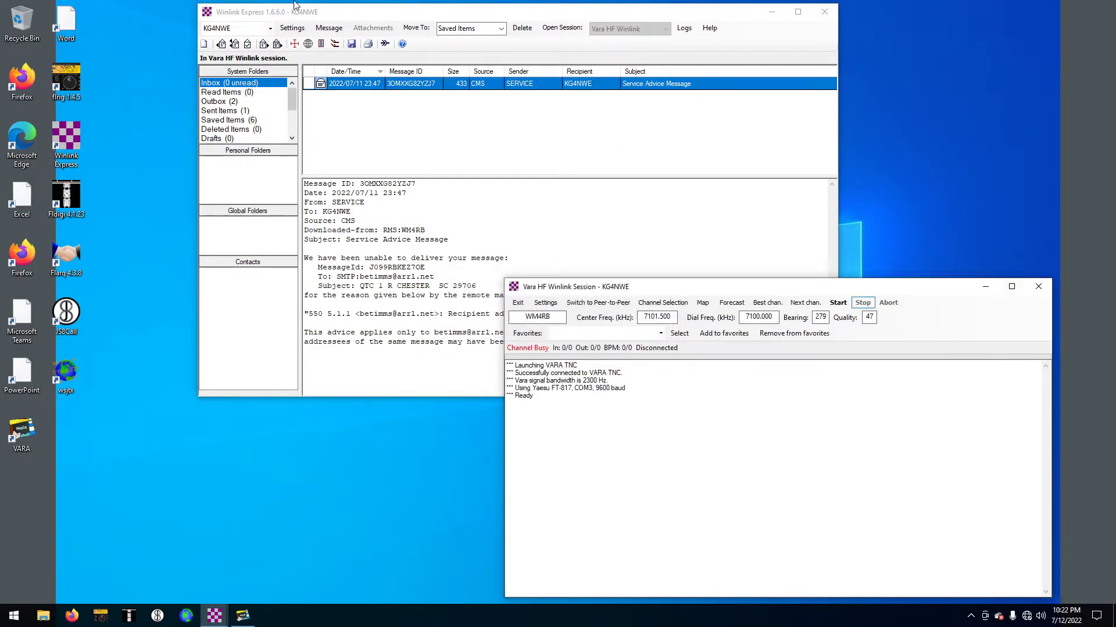
# Add the STMicroelectronics USB Interface mchf to win10 as a USB host device
pyautogui.click(547, 11)
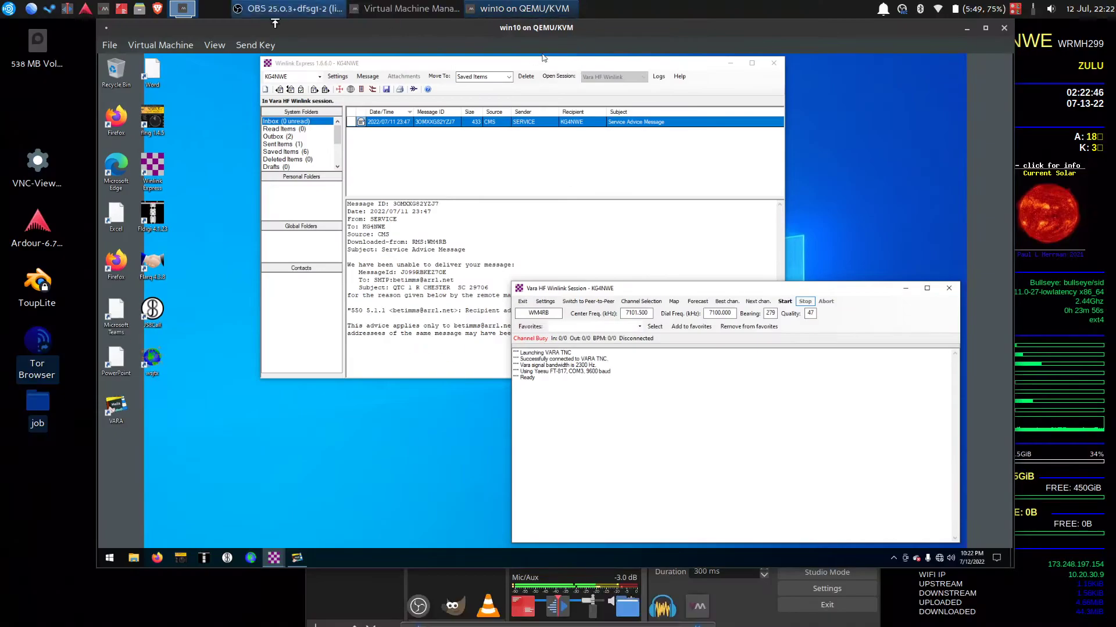
pyautogui.click(185, 47)
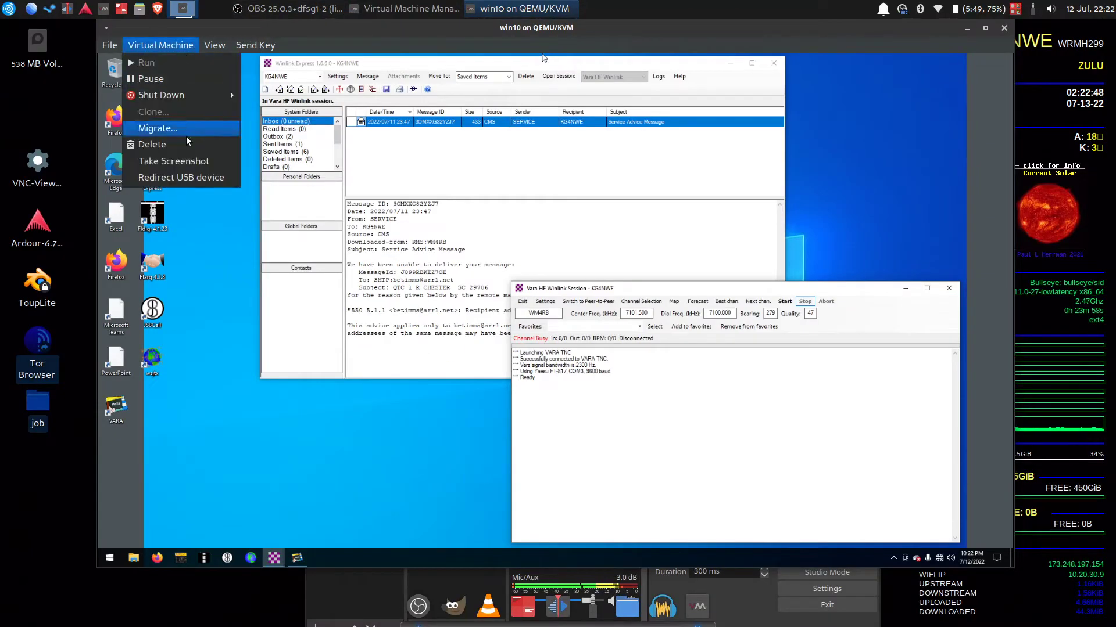
pyautogui.moveTo(215, 45)
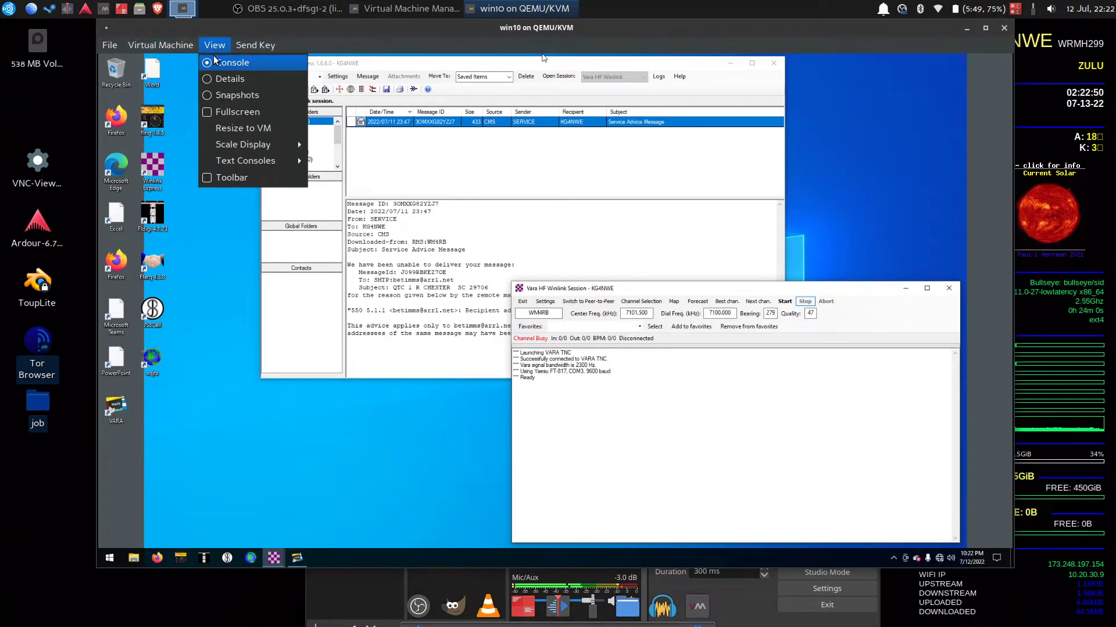
pyautogui.click(223, 80)
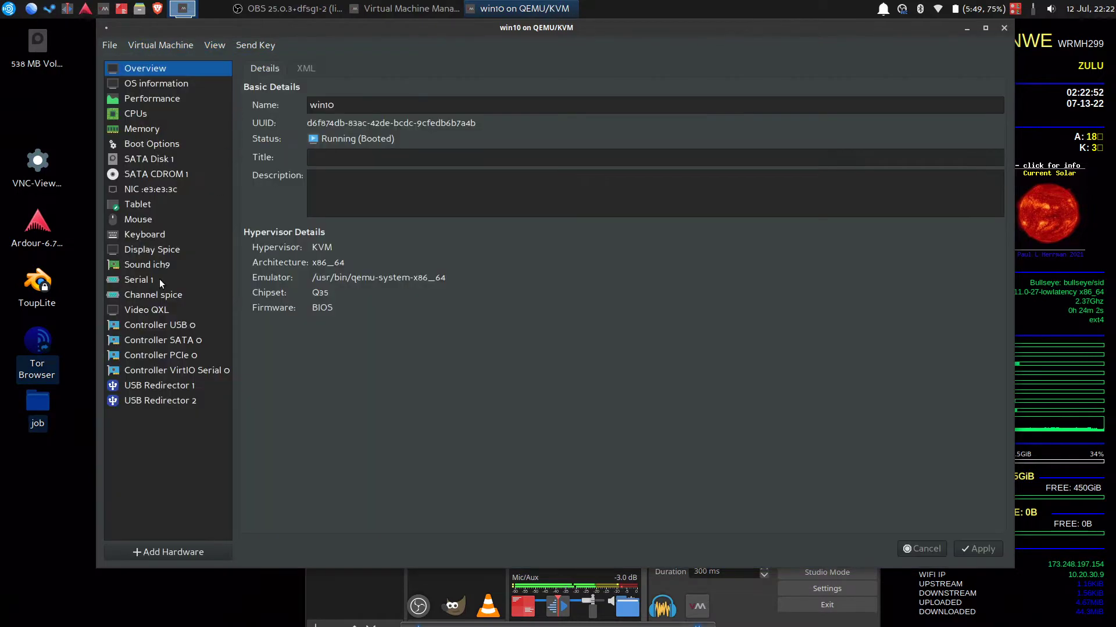
pyautogui.click(145, 550)
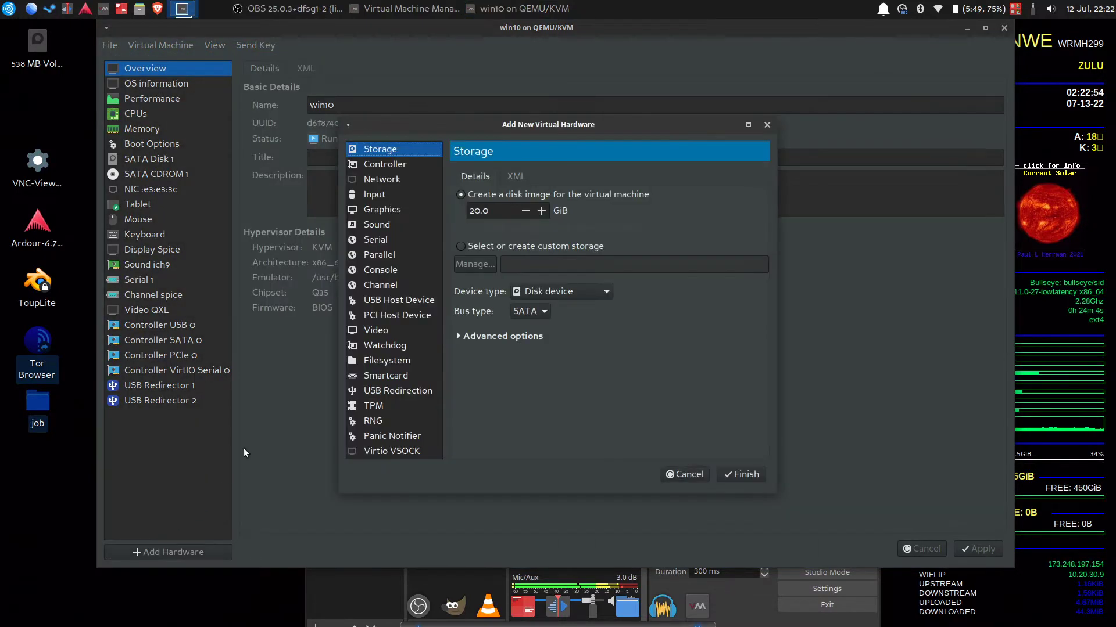
pyautogui.click(376, 307)
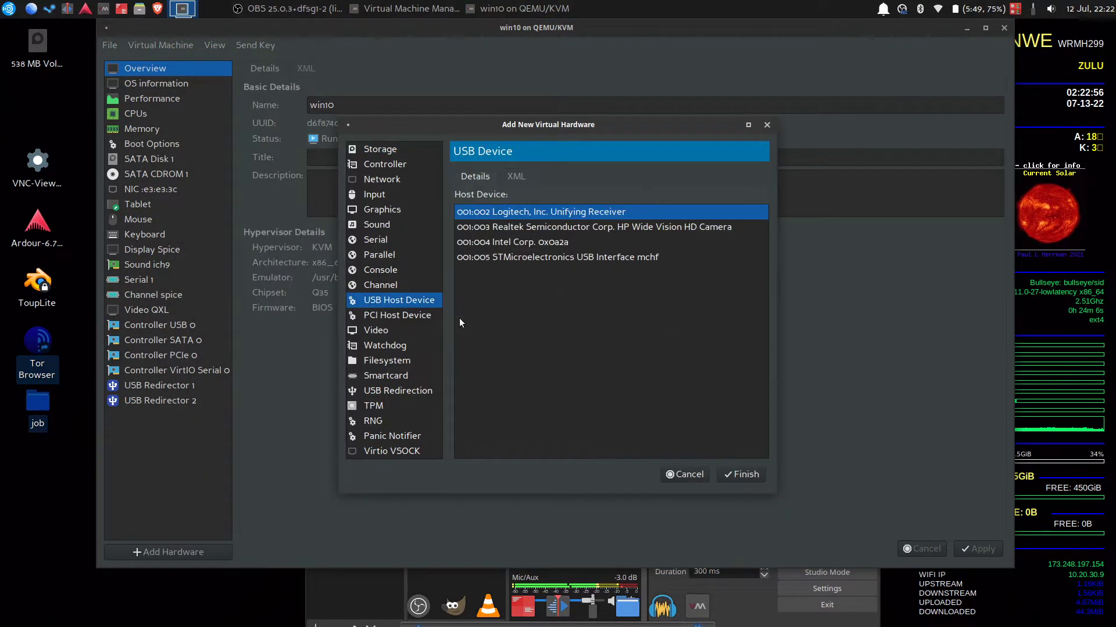
pyautogui.click(560, 256)
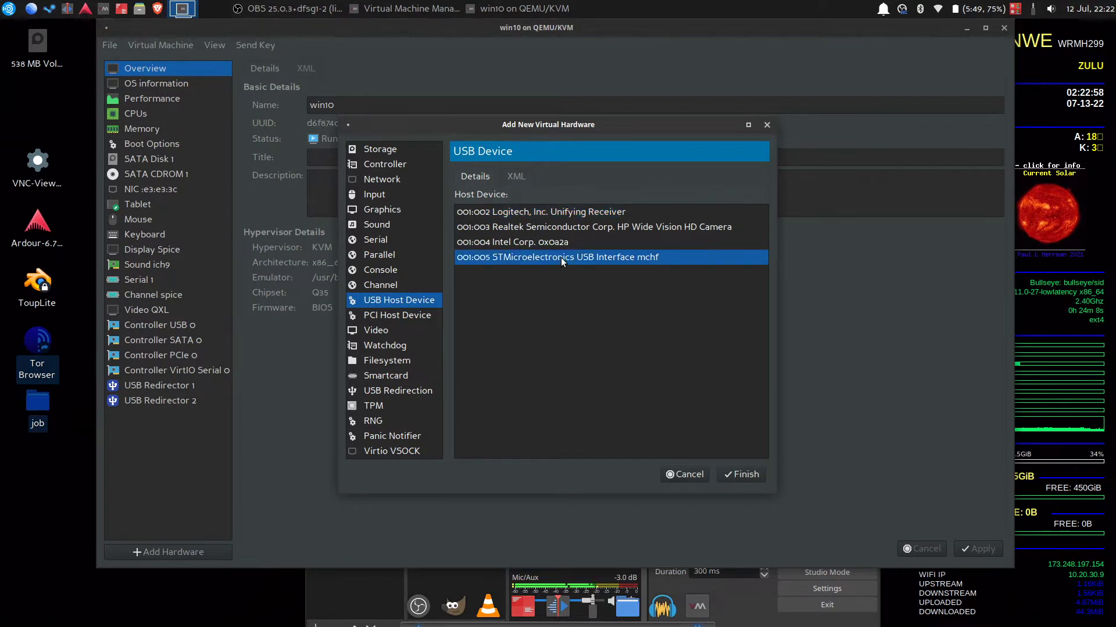
pyautogui.click(755, 476)
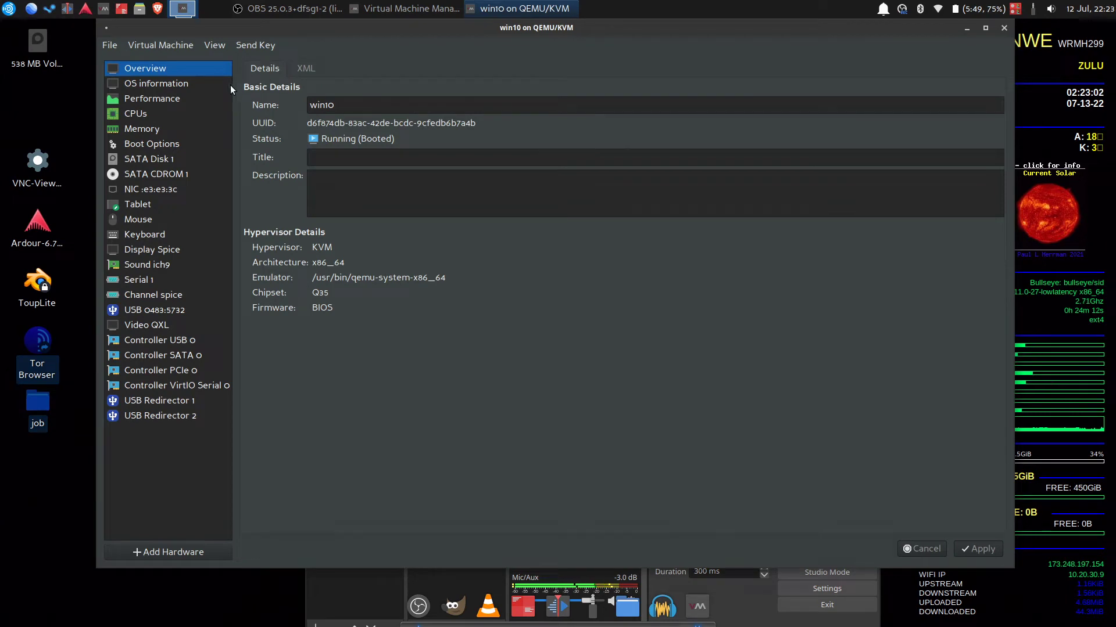
# Switch back to the win10 console and make it fullscreen
pyautogui.click(214, 51)
pyautogui.click(230, 64)
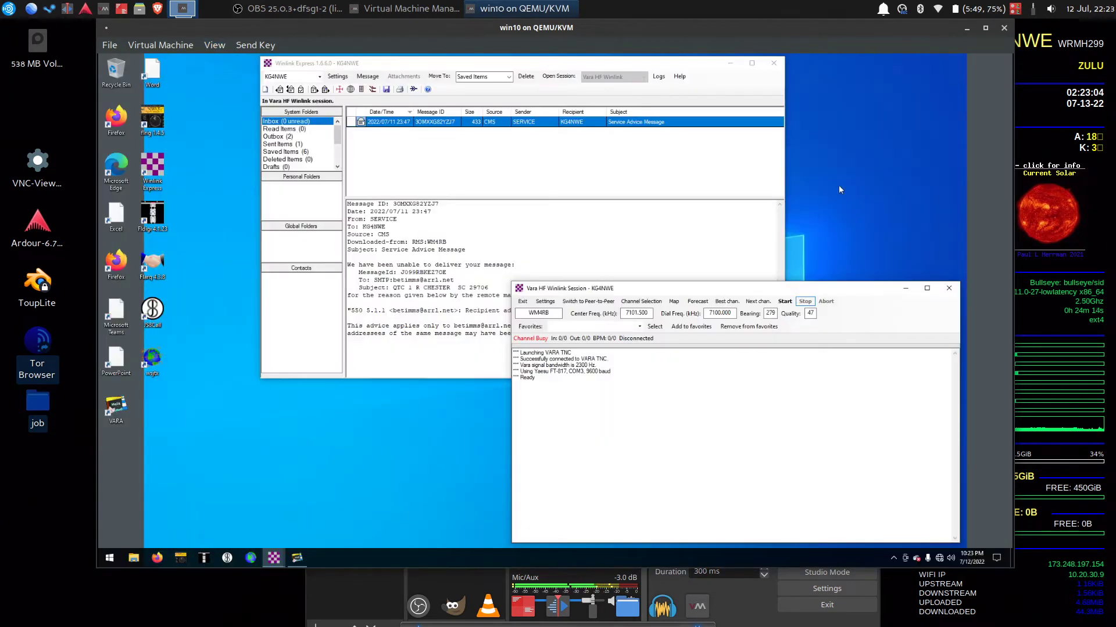
pyautogui.click(214, 45)
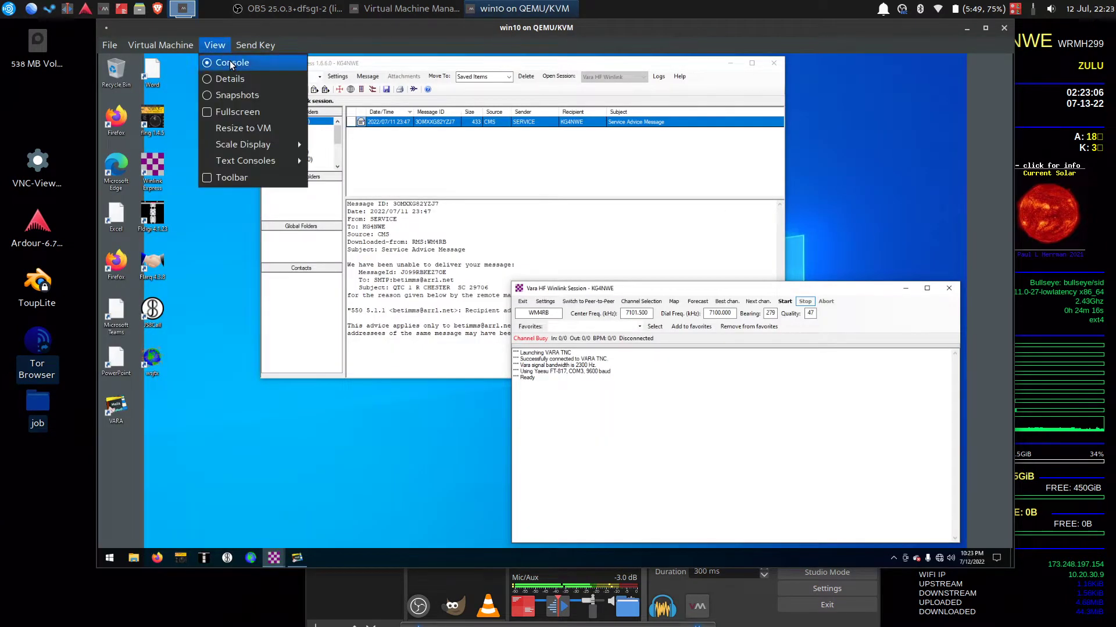
# Open Radio Setup and review the serial ports available for radio control
pyautogui.click(249, 111)
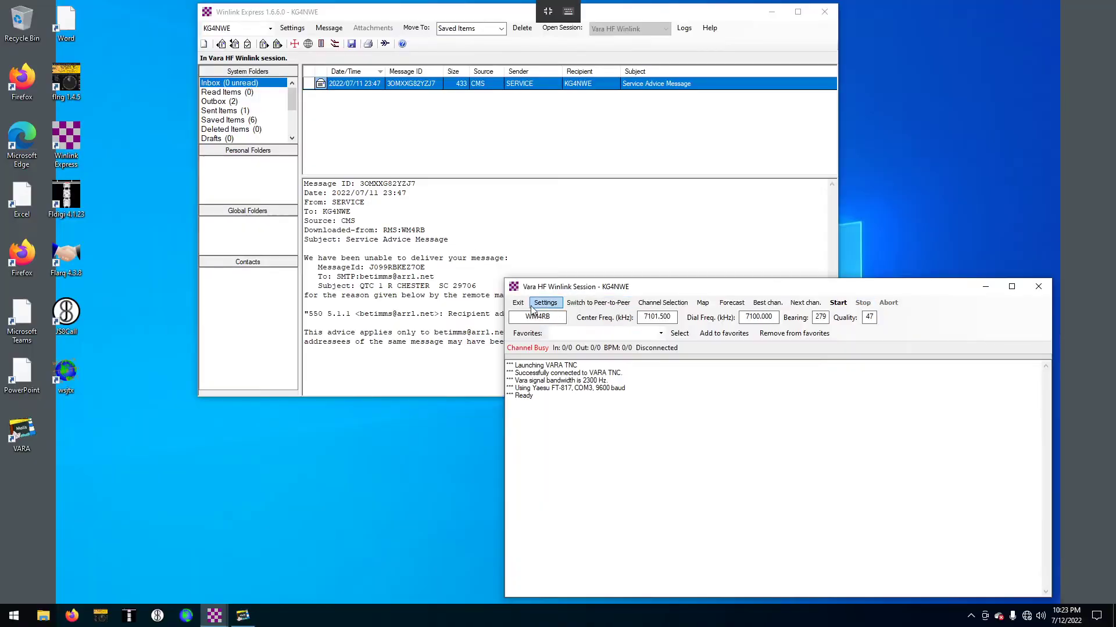
pyautogui.click(550, 305)
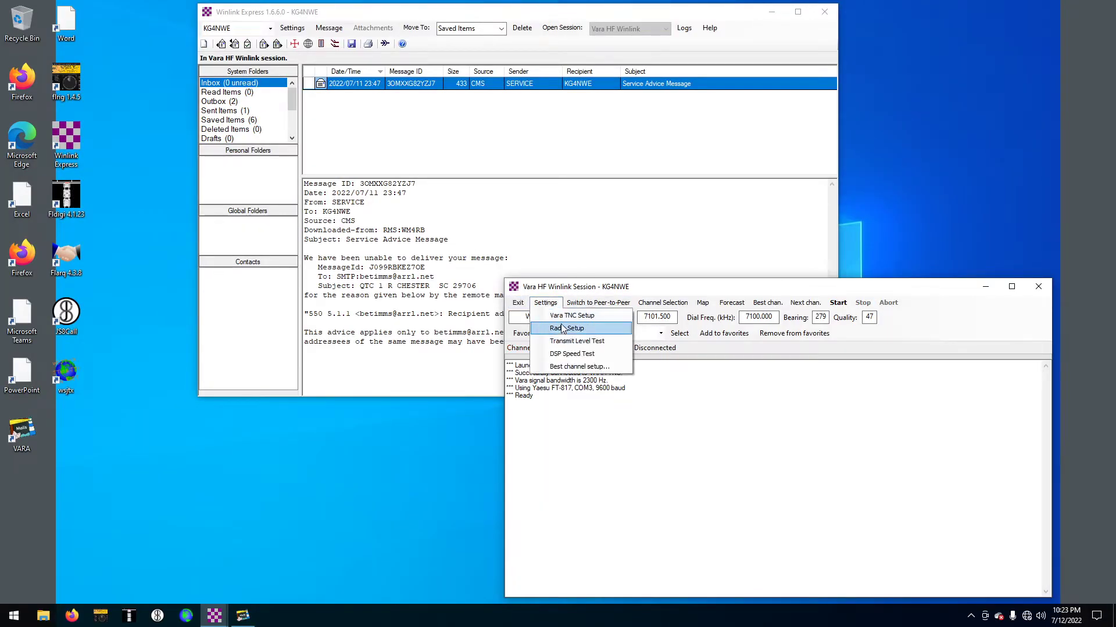
pyautogui.click(565, 329)
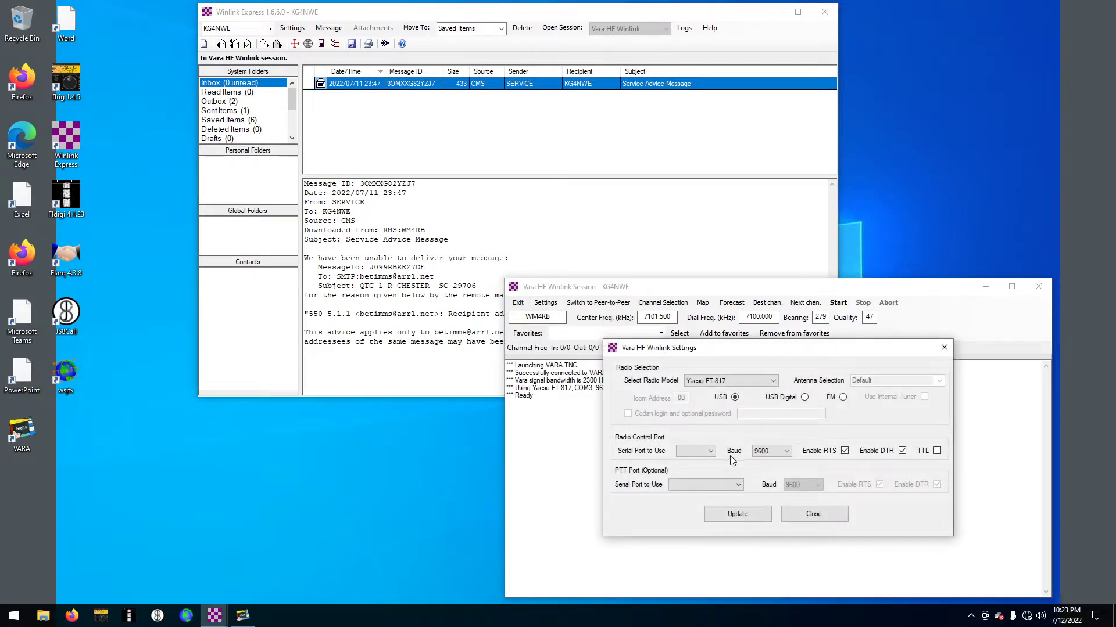
pyautogui.click(704, 452)
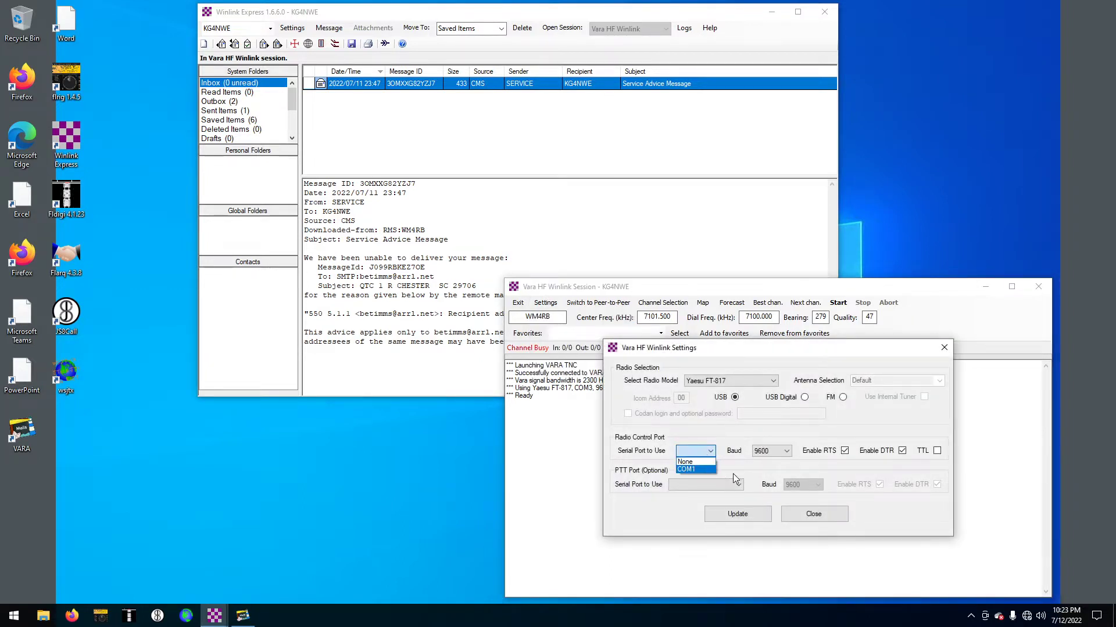
pyautogui.click(831, 542)
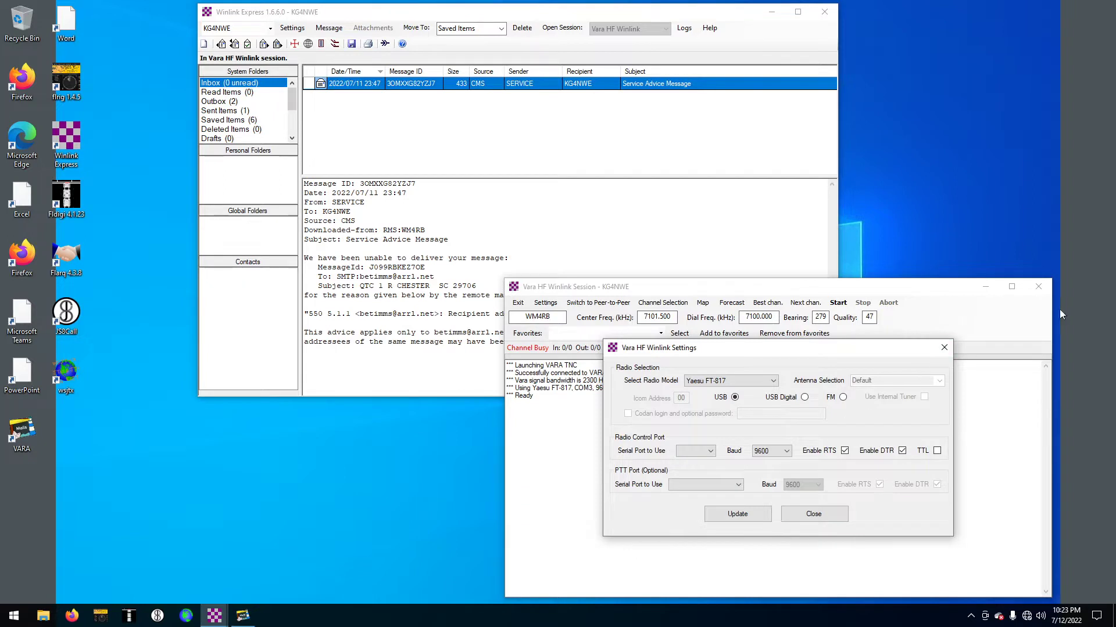
# Close Radio Setup and the Vara HF session, then start a new Vara HF Winlink session
pyautogui.click(943, 347)
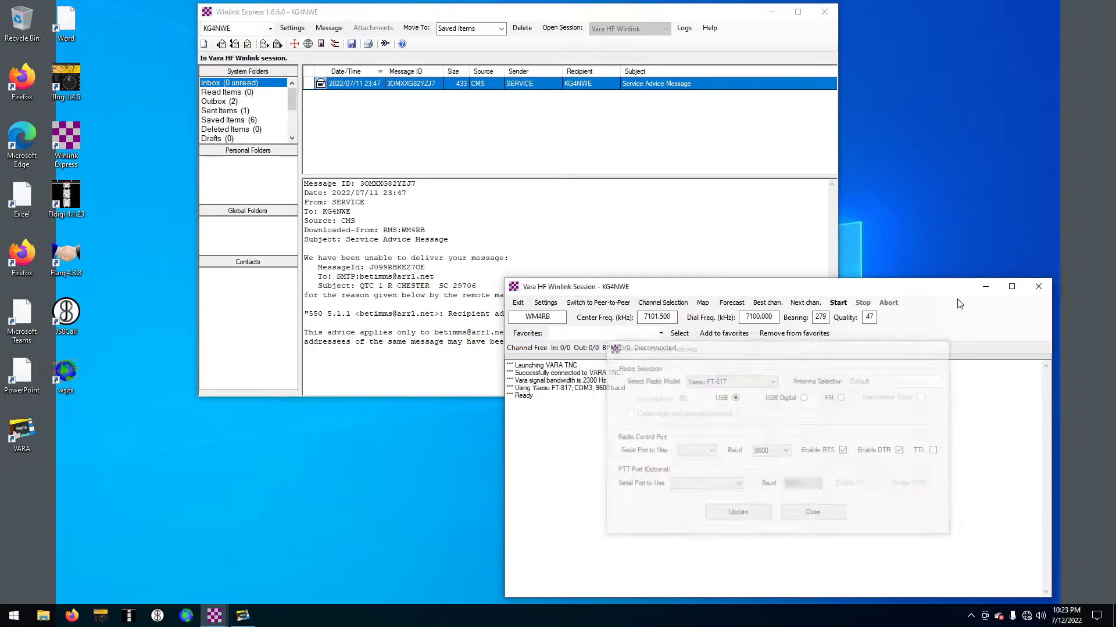
pyautogui.click(1040, 287)
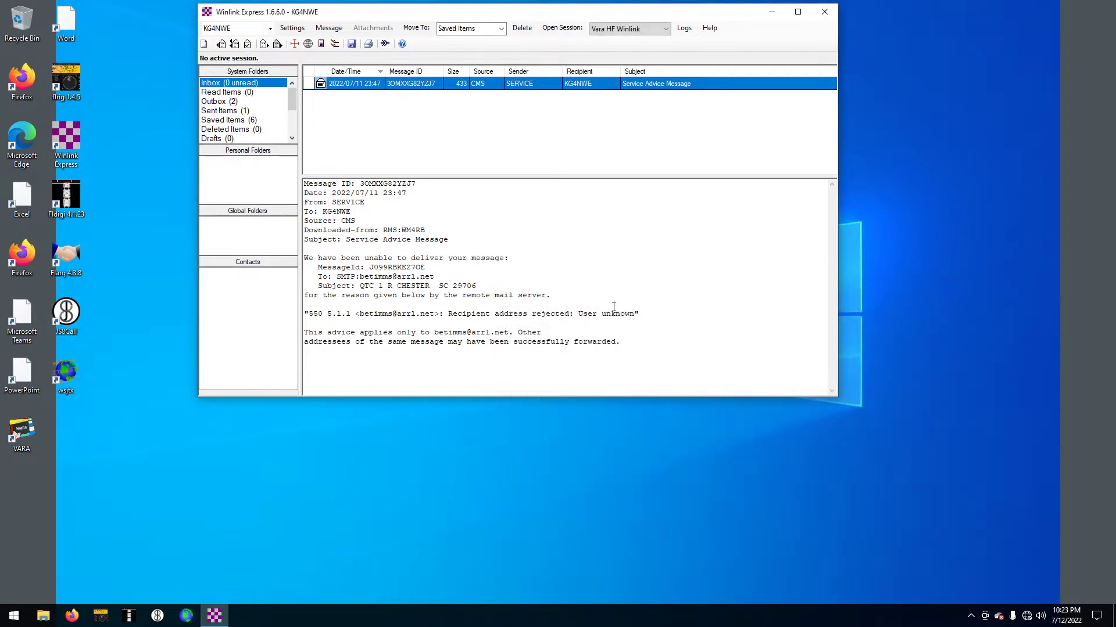
pyautogui.click(566, 28)
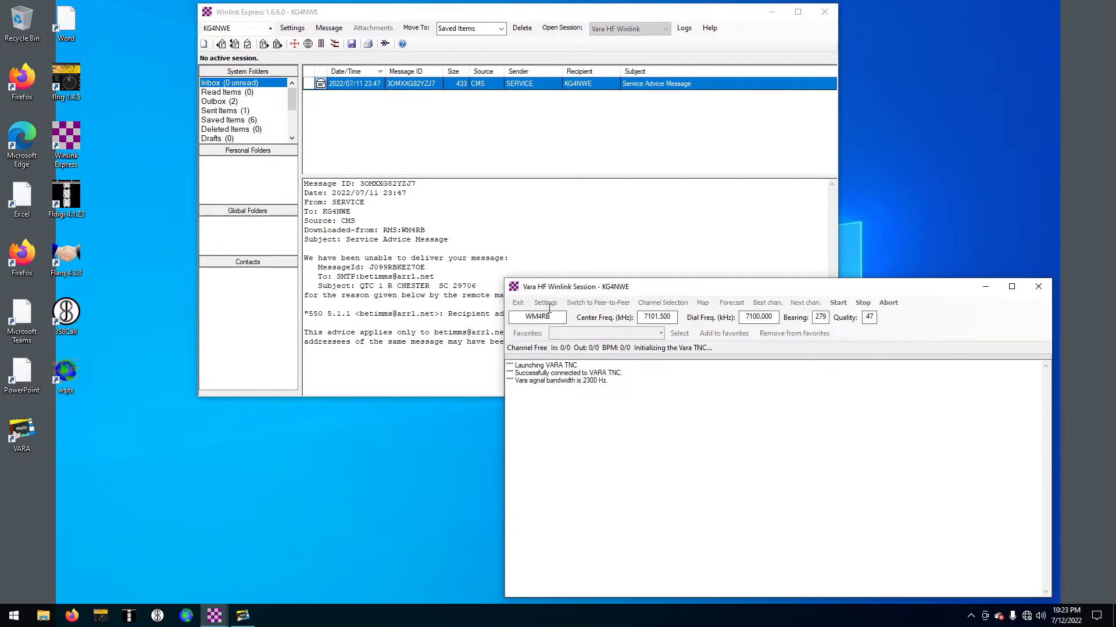
# Confirm COM3 for radio control and PTT, update, decline the shared-port warning, and close
pyautogui.click(551, 312)
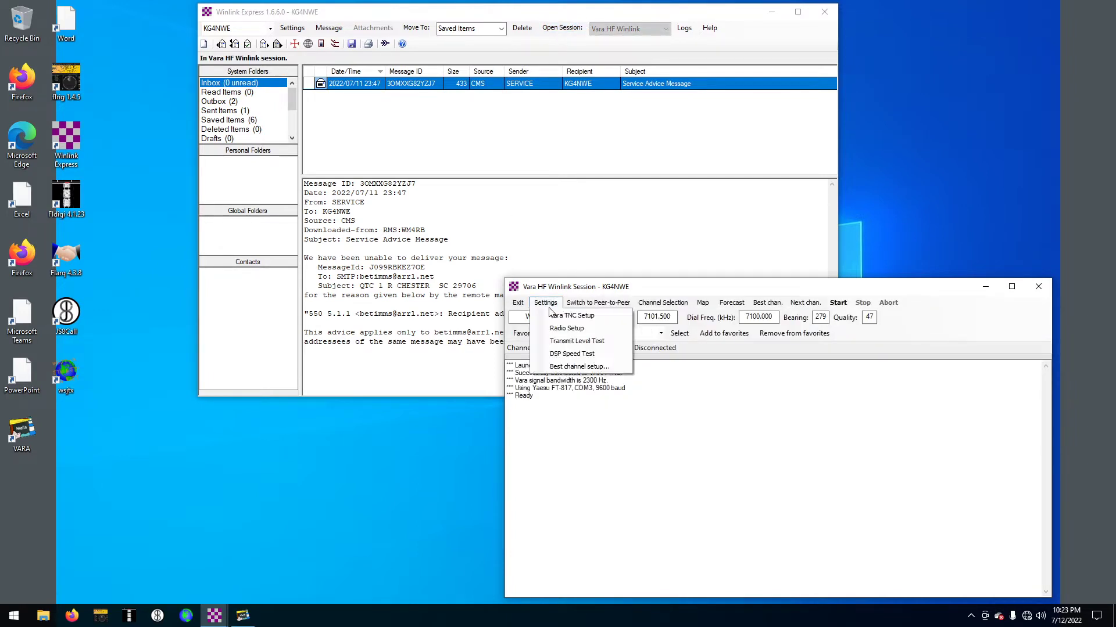
pyautogui.click(565, 329)
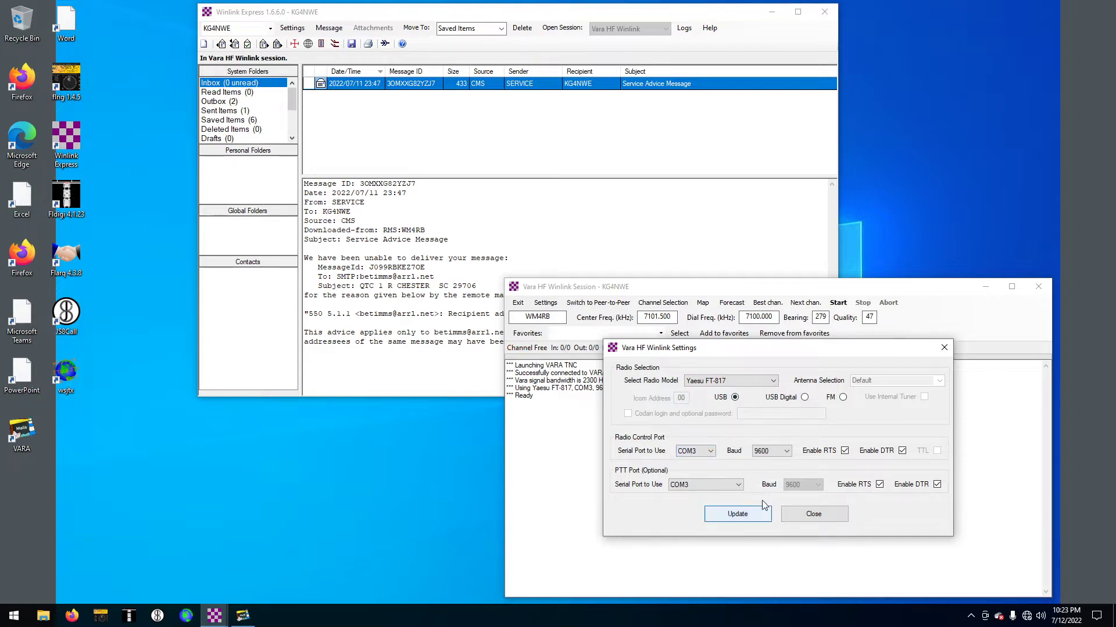
pyautogui.click(750, 518)
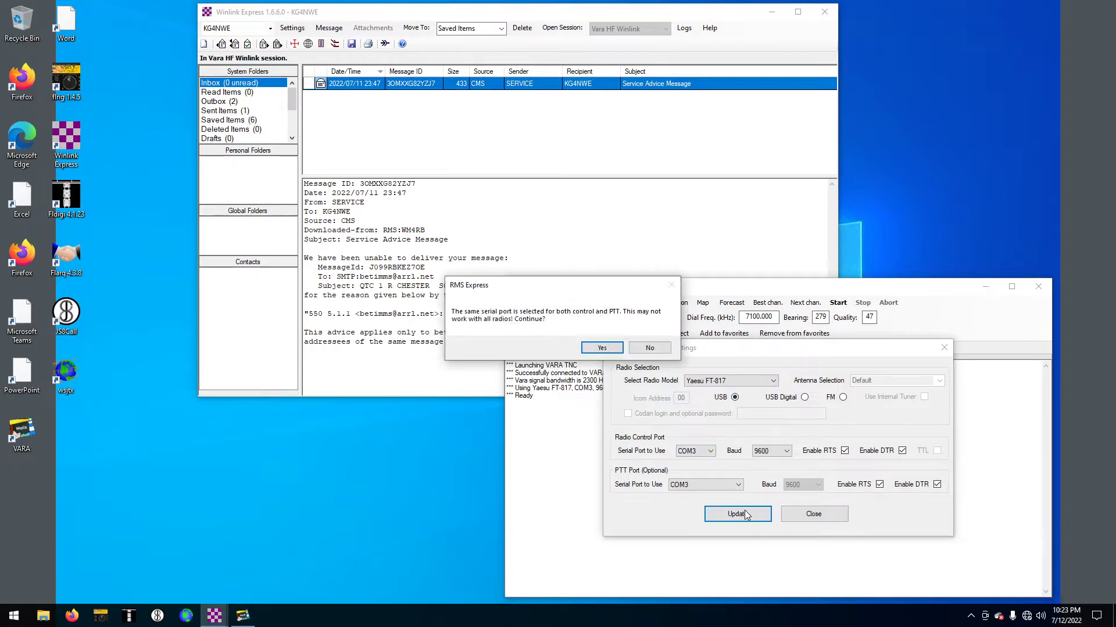
pyautogui.click(645, 348)
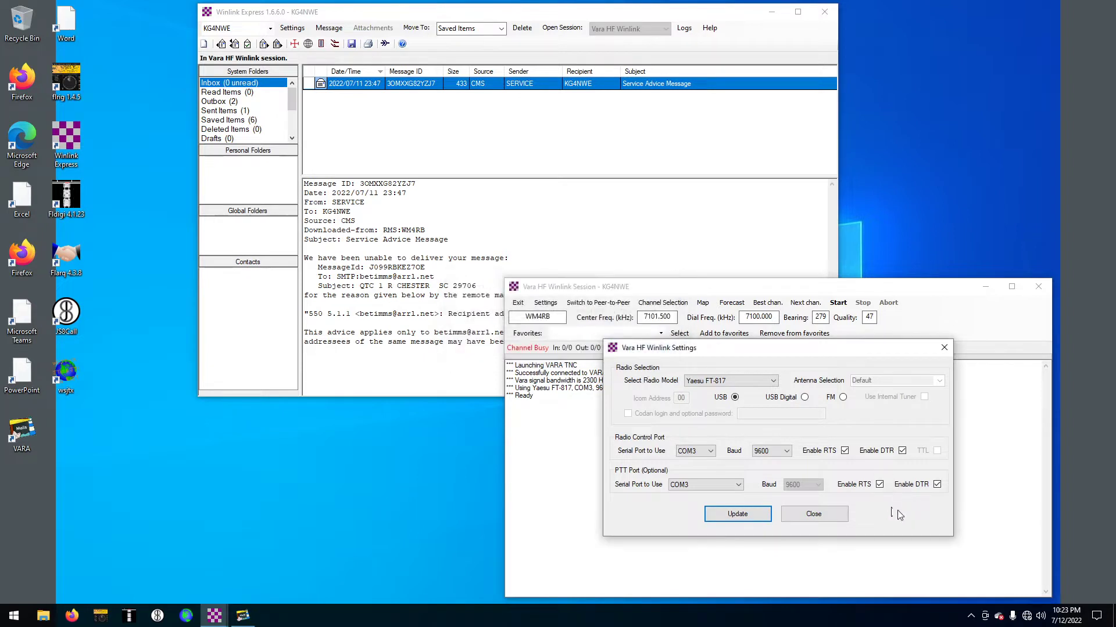
pyautogui.click(831, 513)
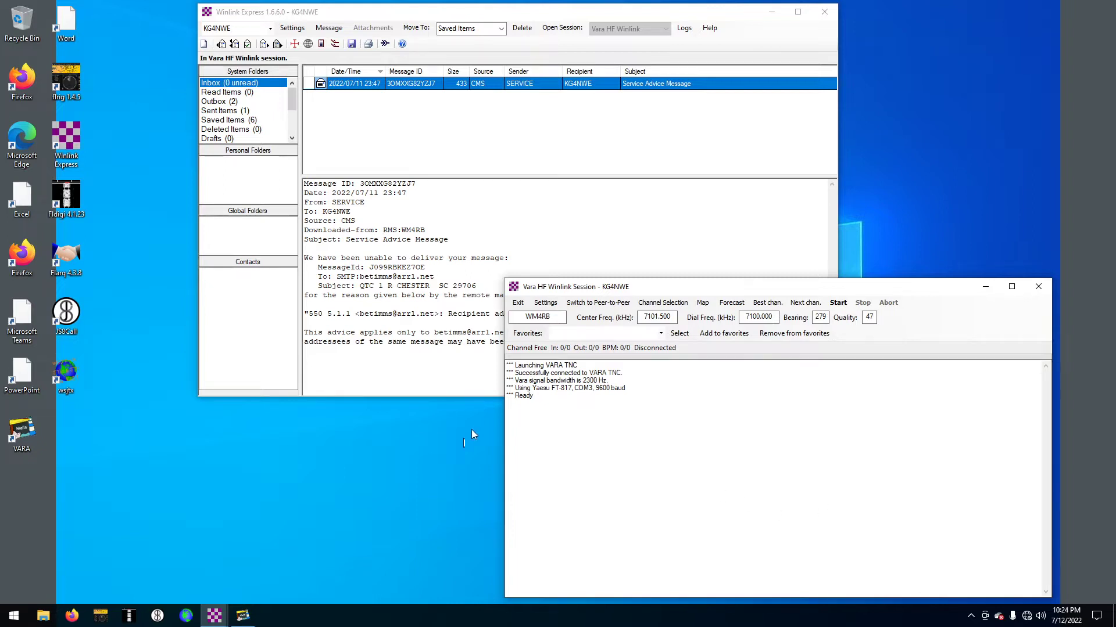
# Bring up VARA HF and review Winlink's Vara TNC Setup without changes
pyautogui.click(243, 616)
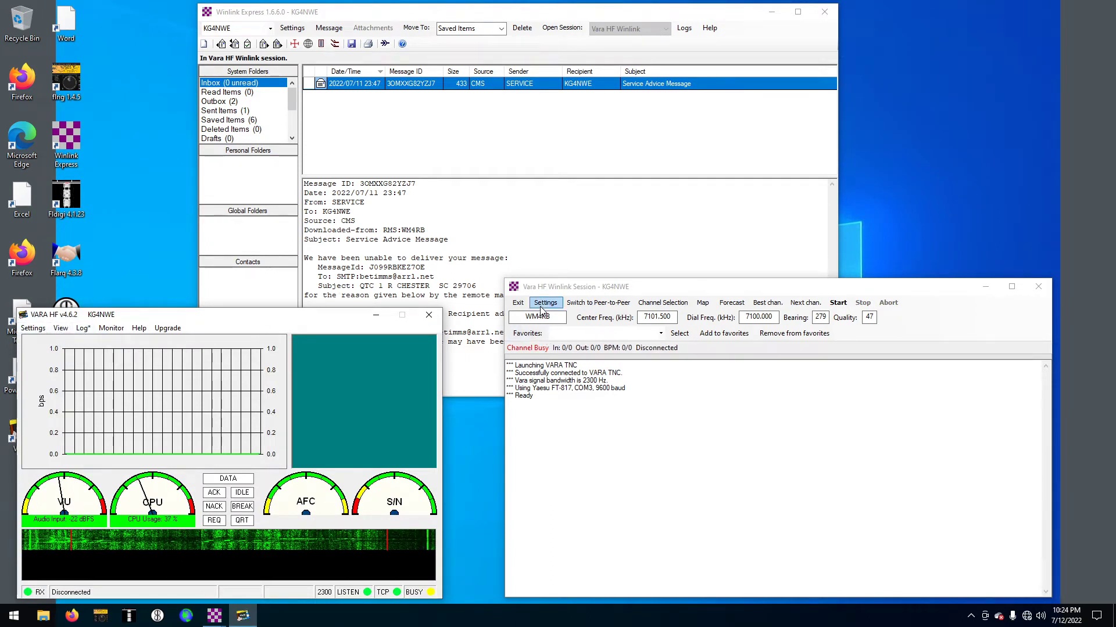
pyautogui.click(544, 308)
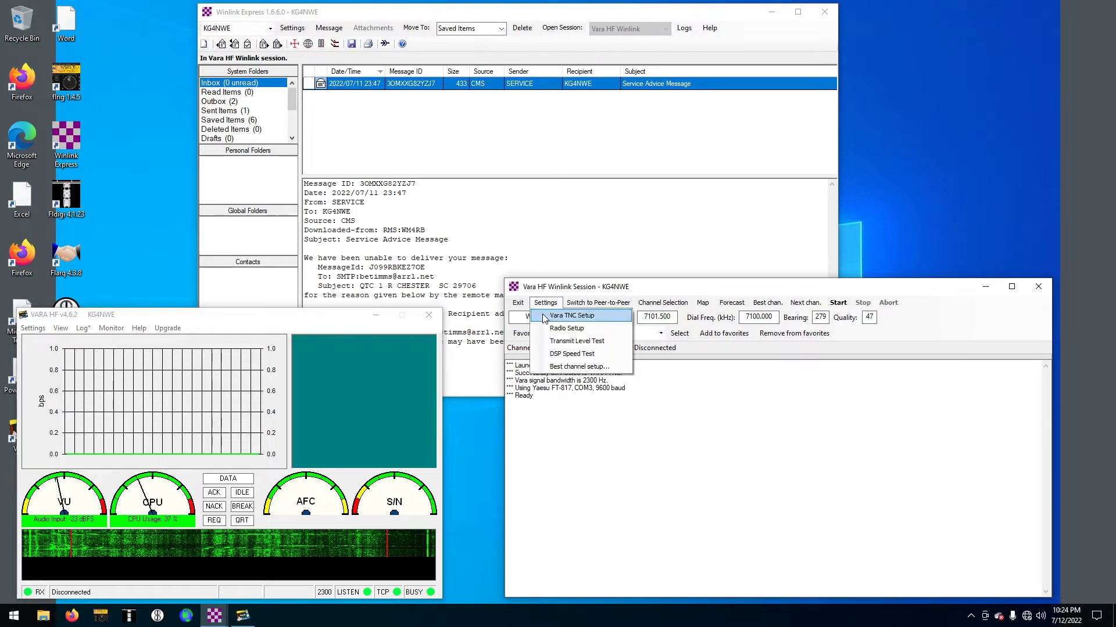
pyautogui.click(551, 318)
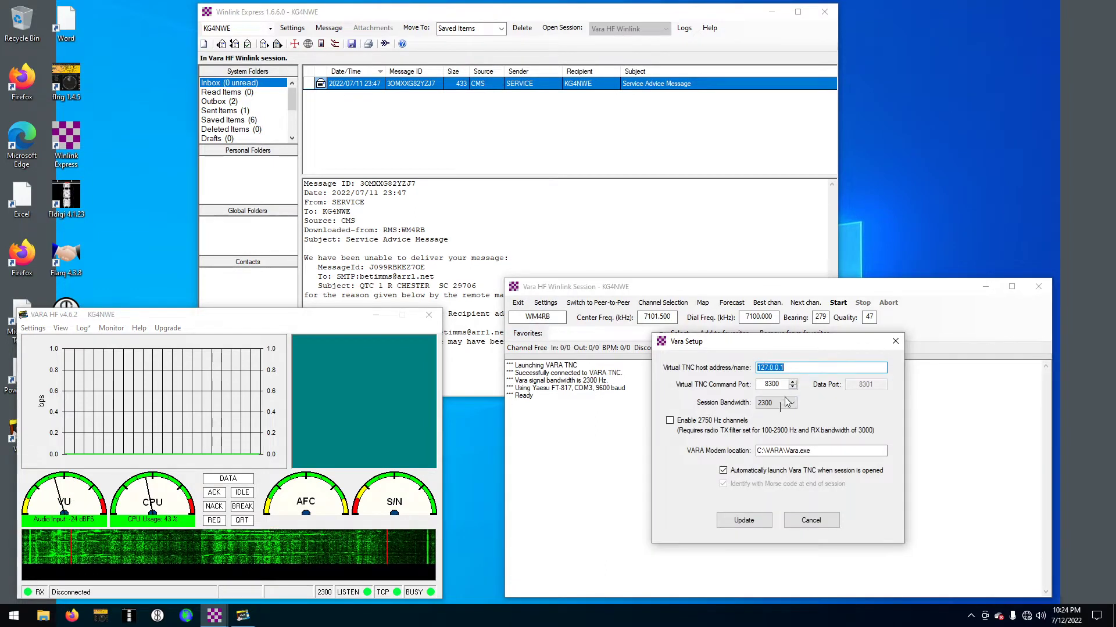
pyautogui.click(829, 519)
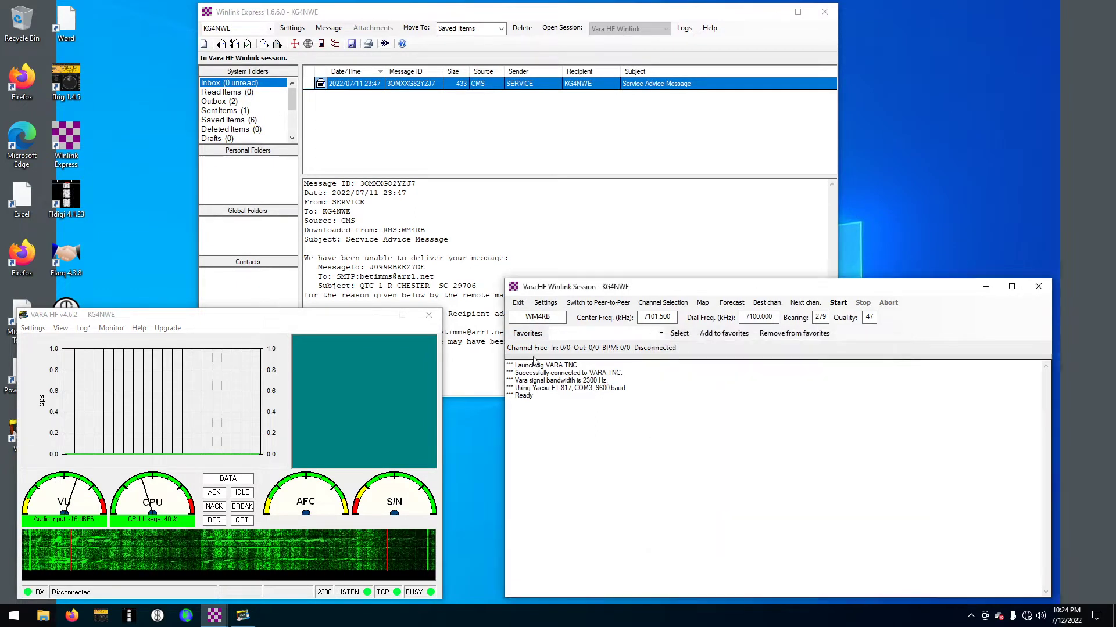
# Set VARA HF's sound card input and output to the USB Interface mchf microphone and speakers
pyautogui.click(35, 328)
pyautogui.click(57, 355)
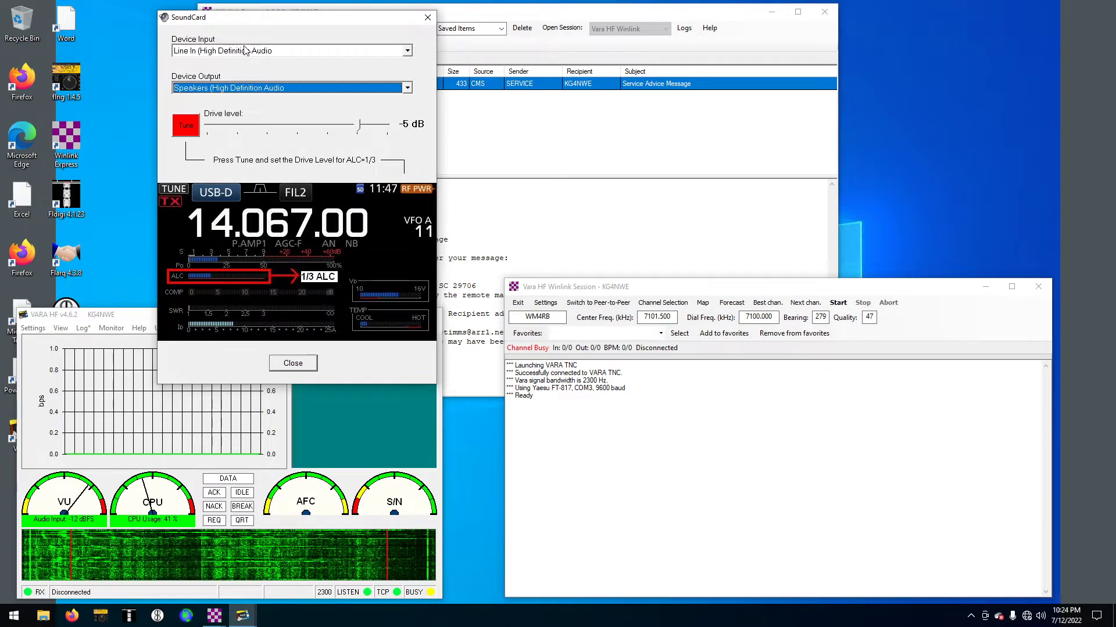
pyautogui.click(407, 51)
pyautogui.click(395, 64)
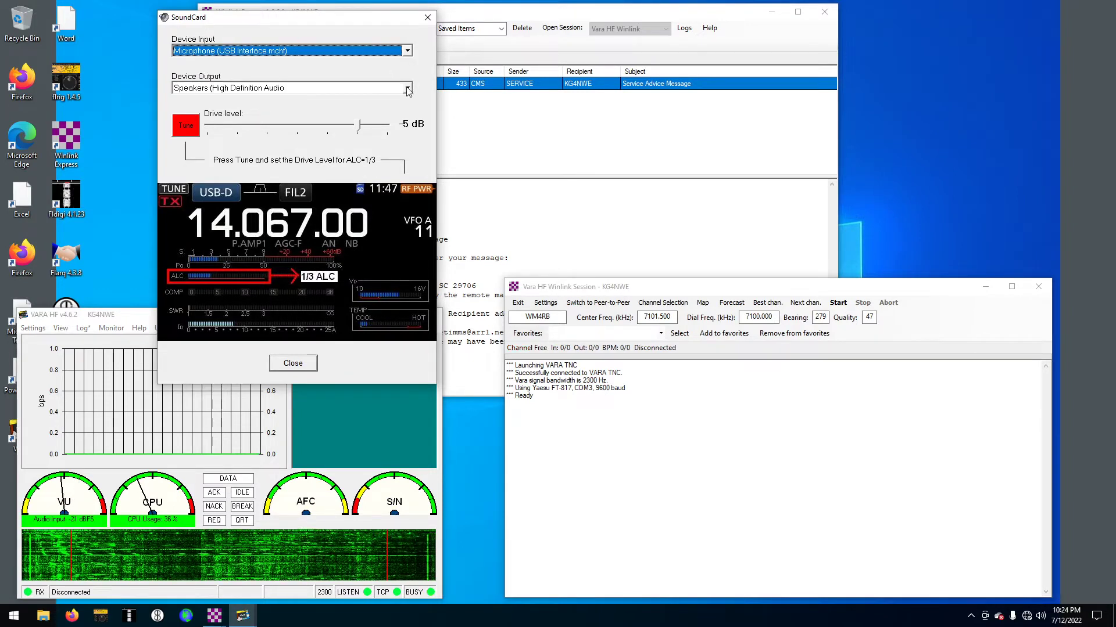
pyautogui.click(401, 89)
pyautogui.click(395, 100)
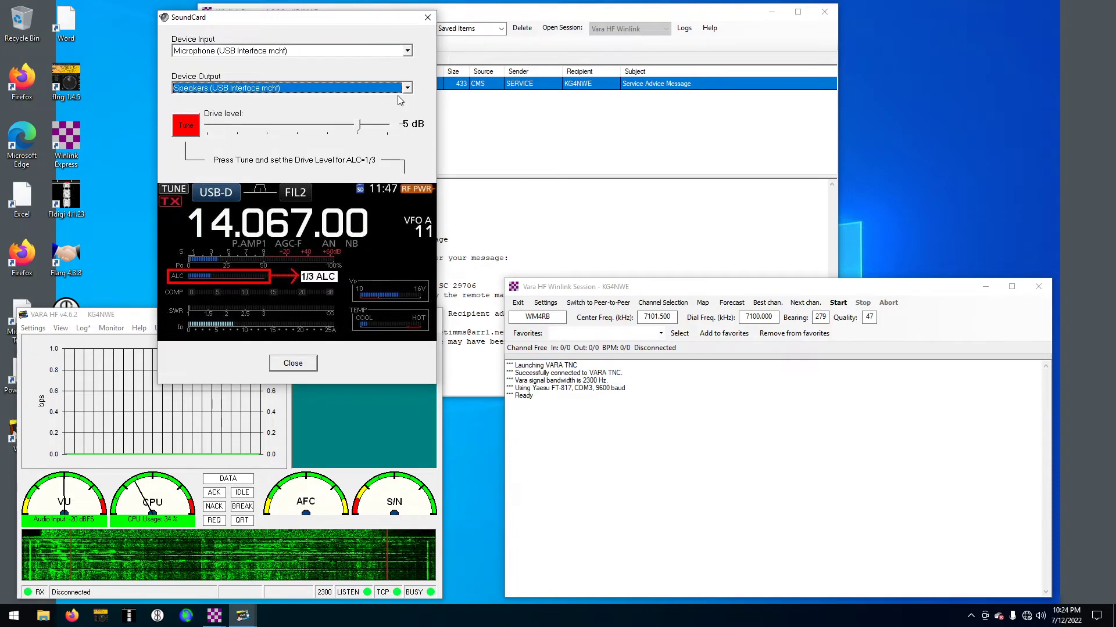
pyautogui.click(308, 364)
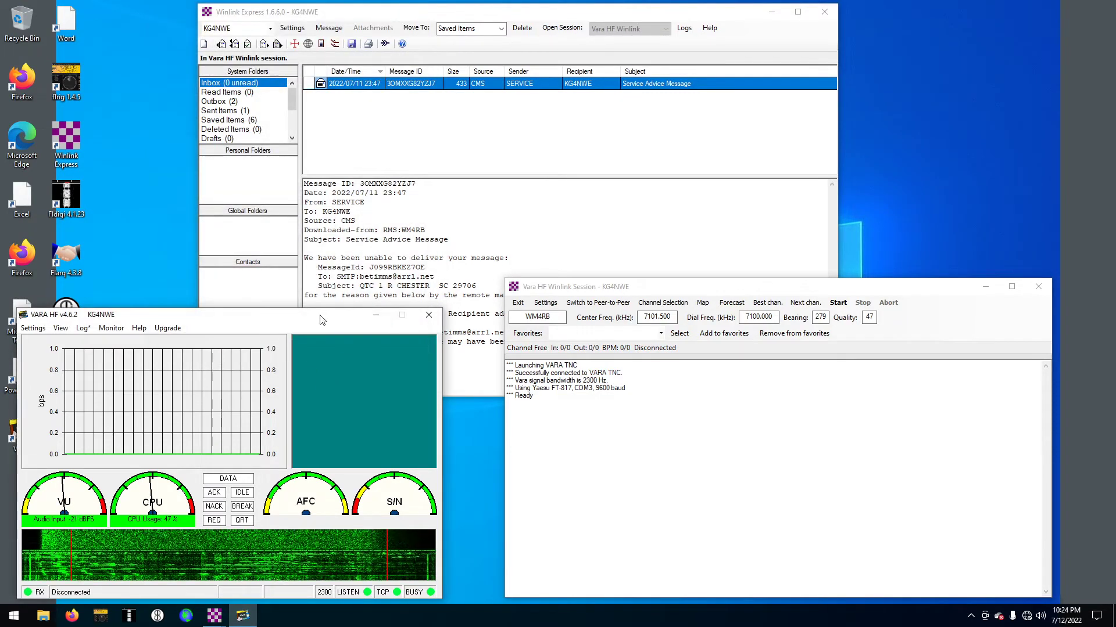
# Open the HF RMS channel list and scroll through it to compare stations
pyautogui.moveTo(319, 317); pyautogui.dragTo(331, 312)
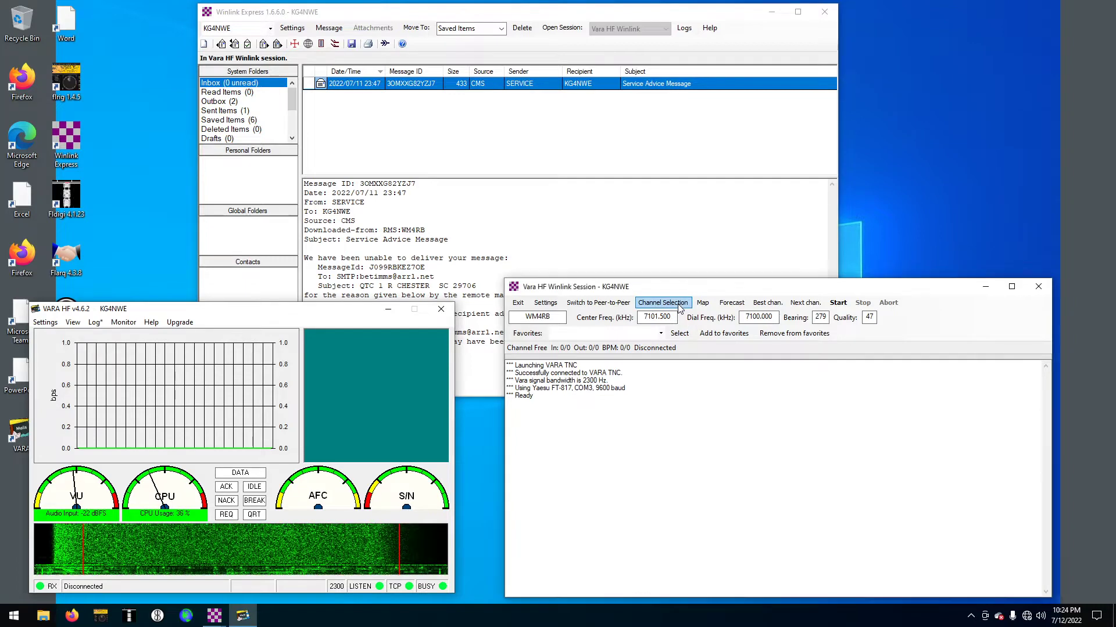
pyautogui.click(662, 302)
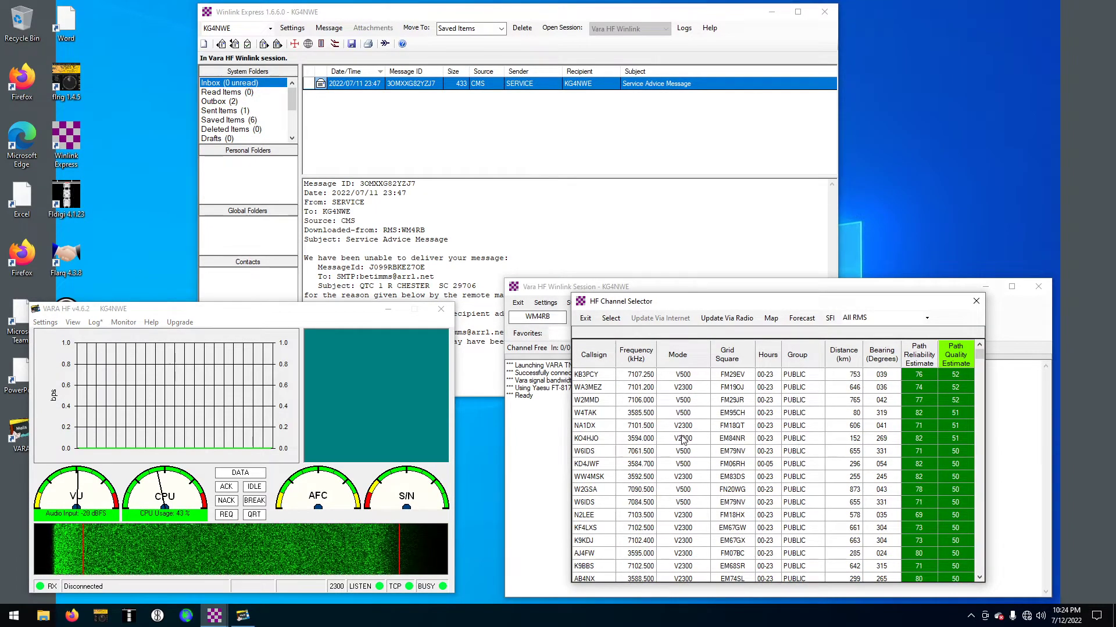
pyautogui.scroll(-2, 683, 440)
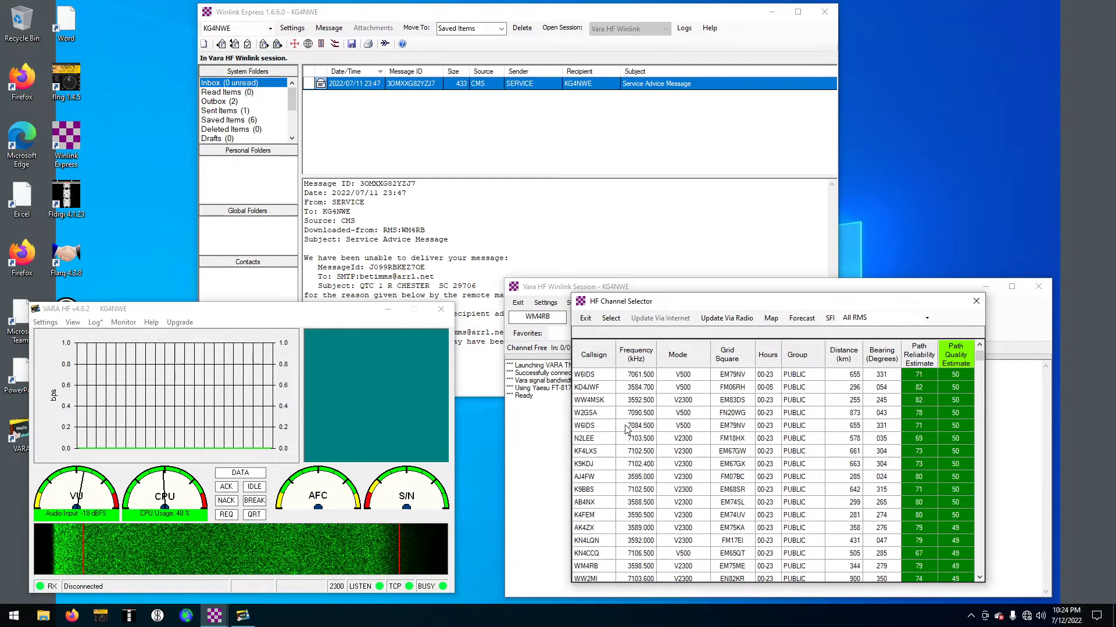
pyautogui.scroll(2, 626, 429)
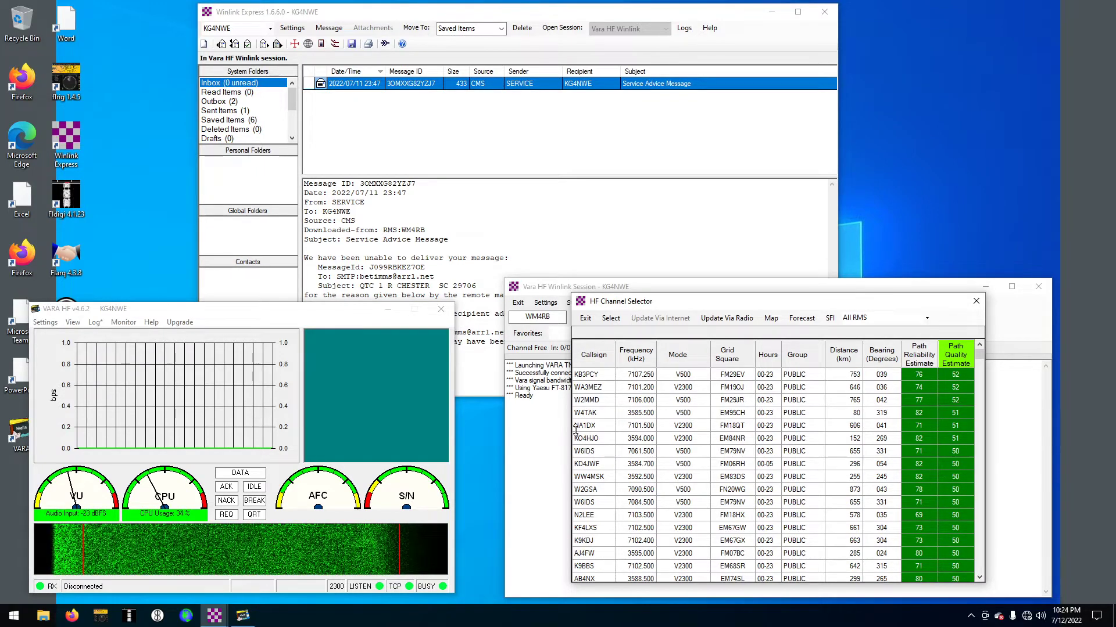
# Load KO4HJO's channel, then replace it with RMS station KF4LXS on 7102.500 kHz
pyautogui.click(591, 441)
pyautogui.doubleClick(592, 440)
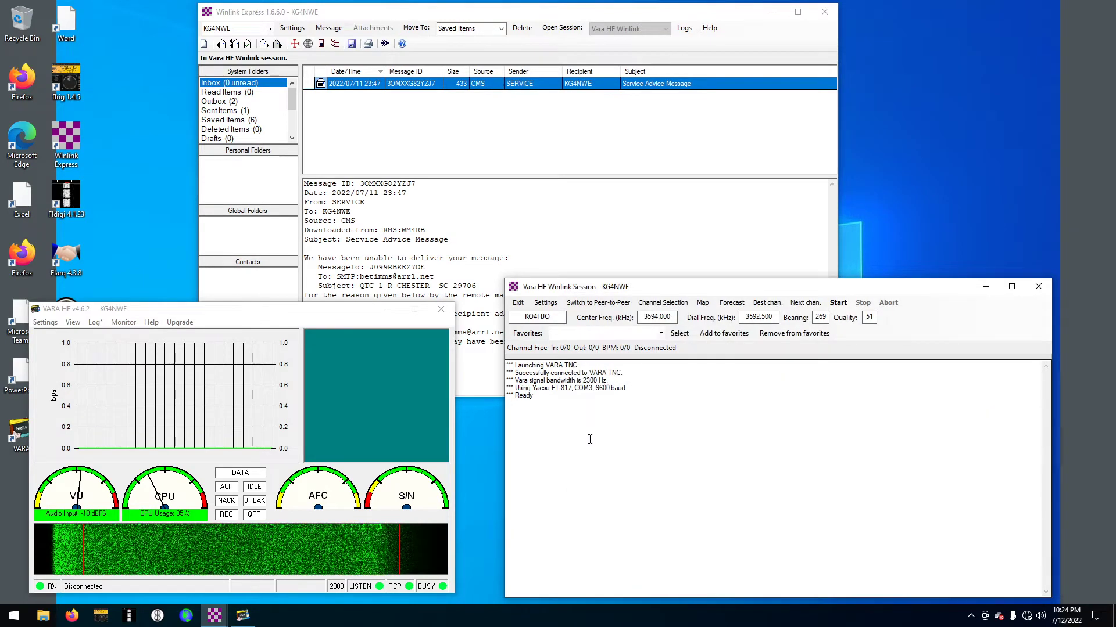
pyautogui.click(674, 304)
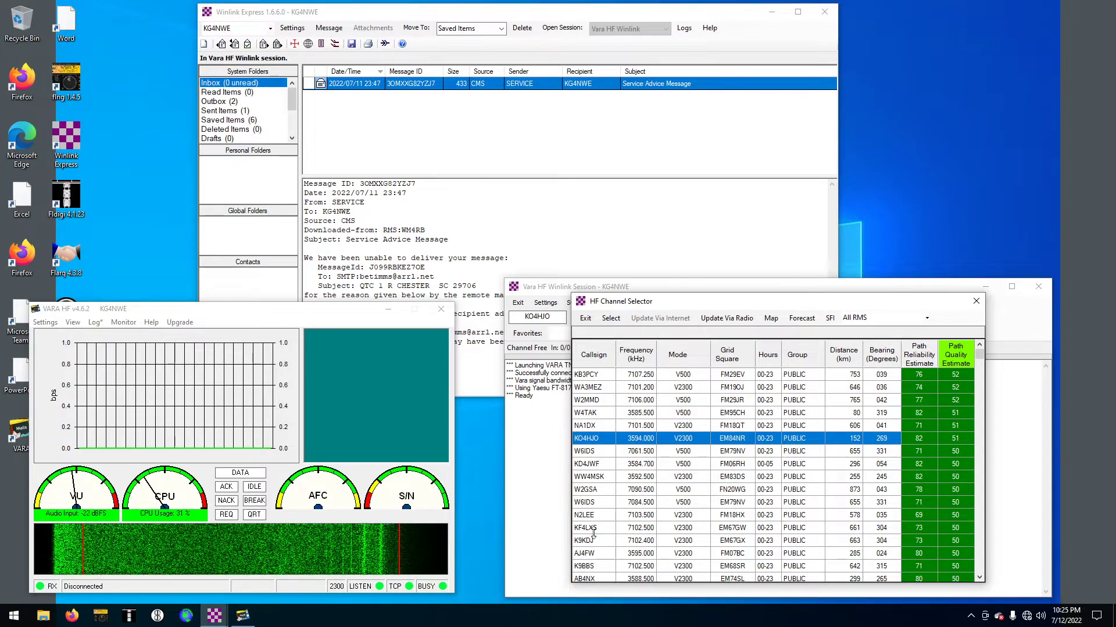
pyautogui.doubleClick(592, 529)
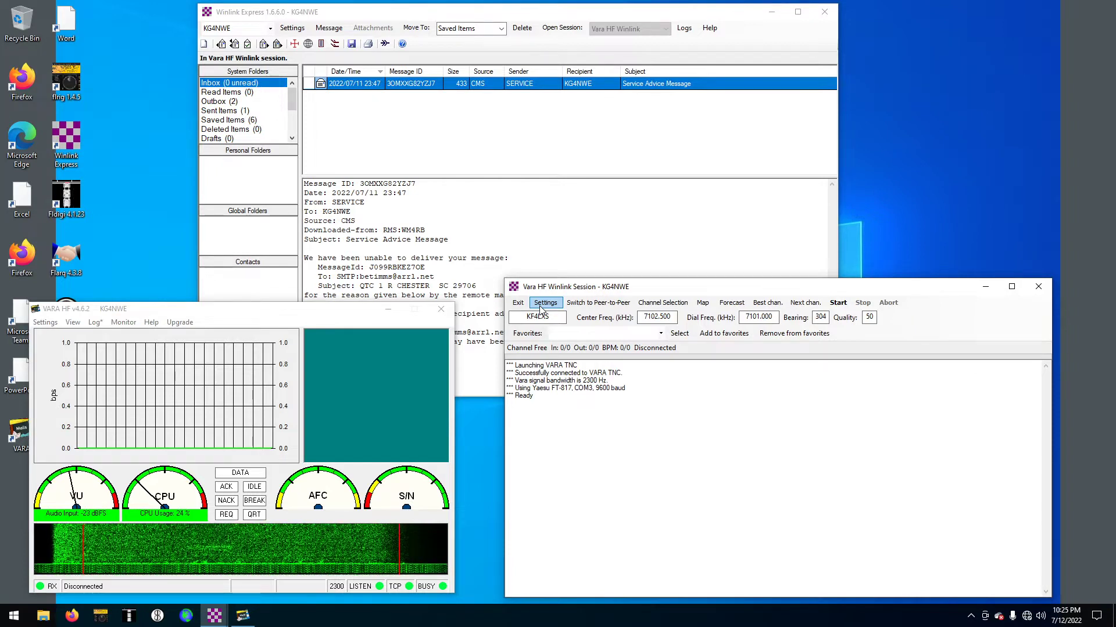
# Run the Transmit Level Test from the session's Settings menu
pyautogui.click(541, 307)
pyautogui.click(542, 304)
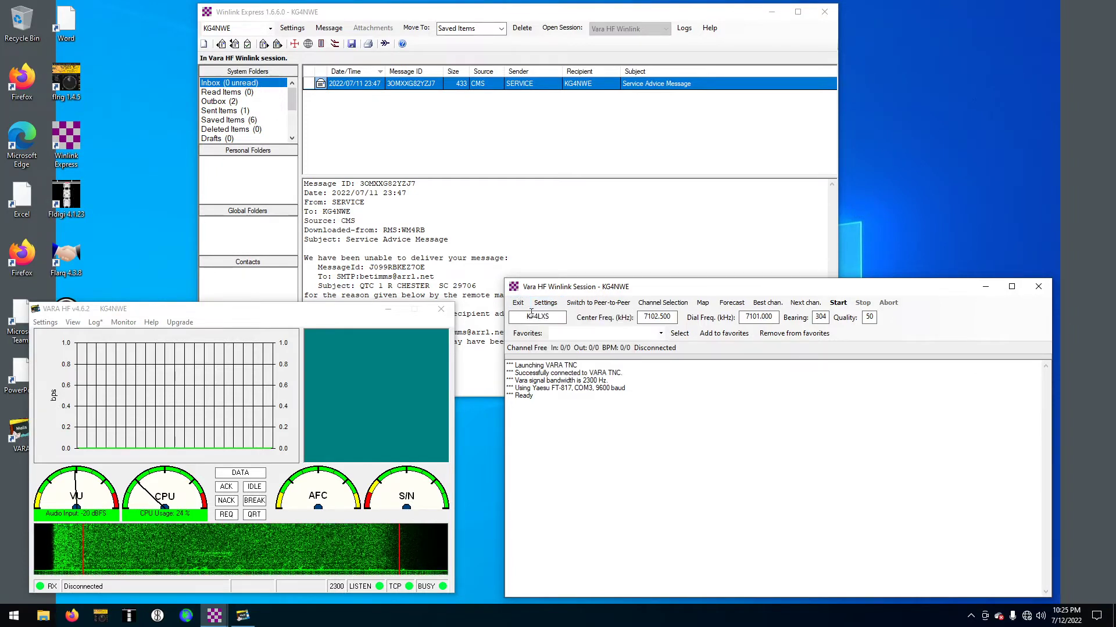
pyautogui.click(549, 302)
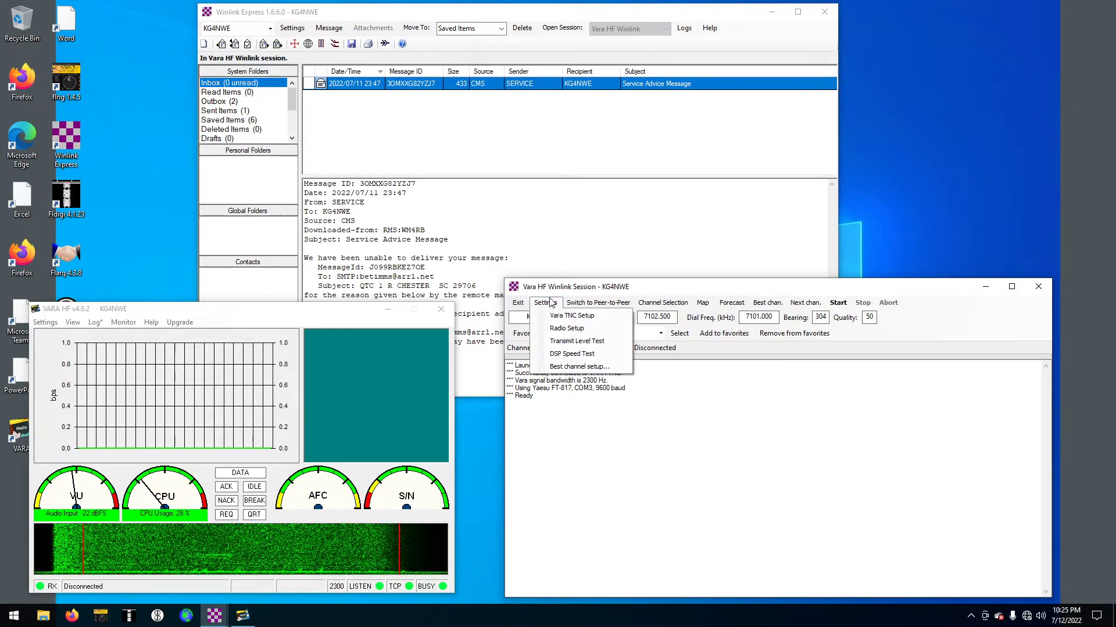
pyautogui.click(546, 343)
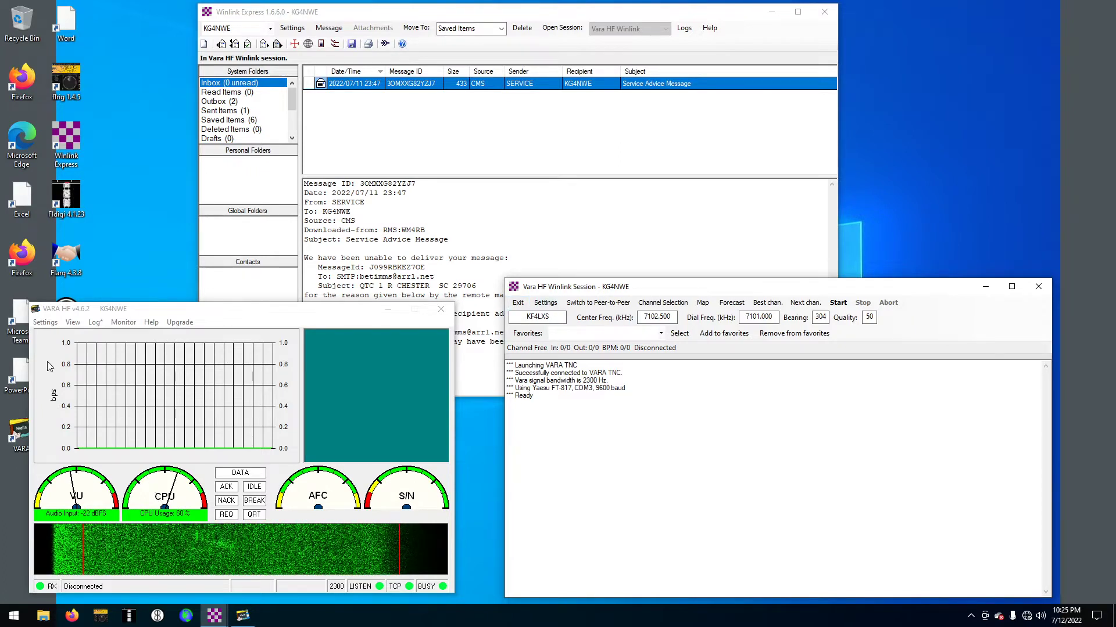
# Check VARA HF's View menu options, then return to the Winlink session window
pyautogui.click(46, 323)
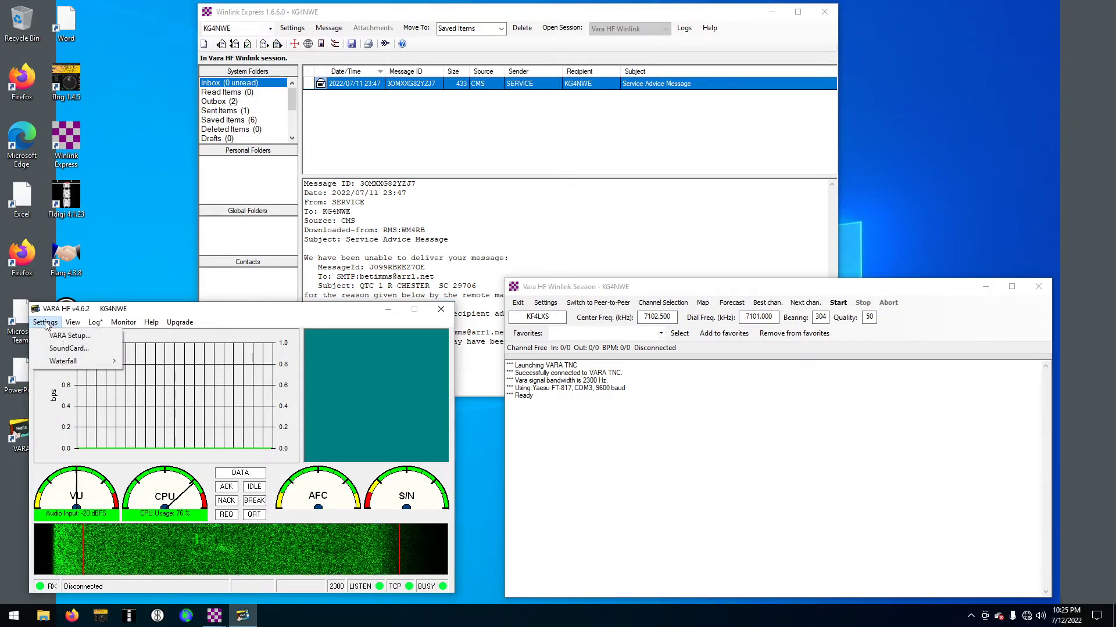
pyautogui.click(83, 323)
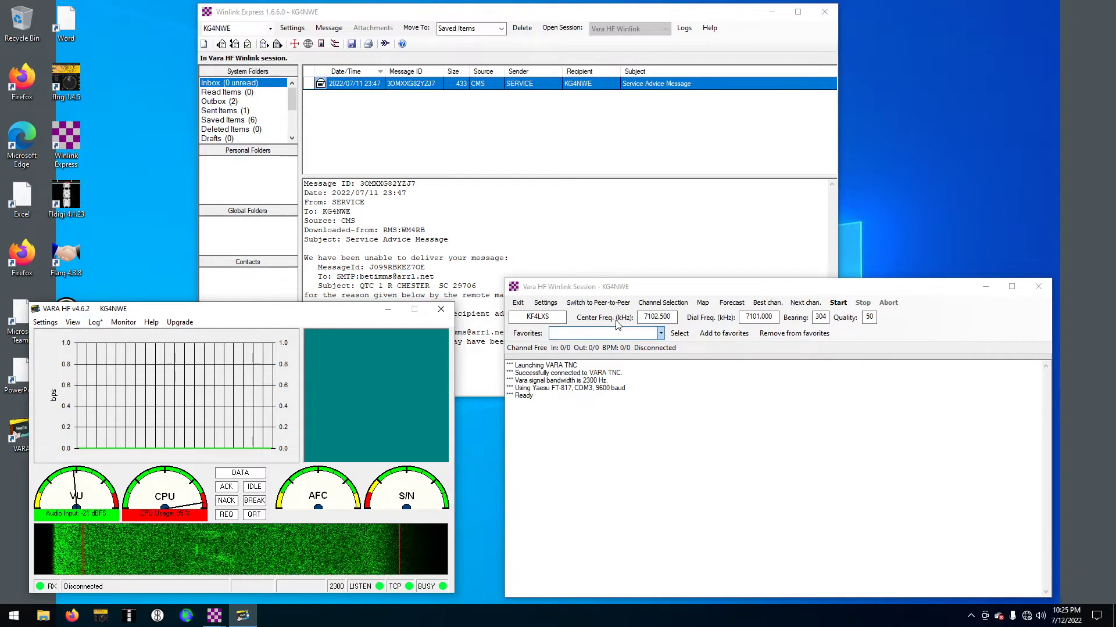
pyautogui.click(678, 412)
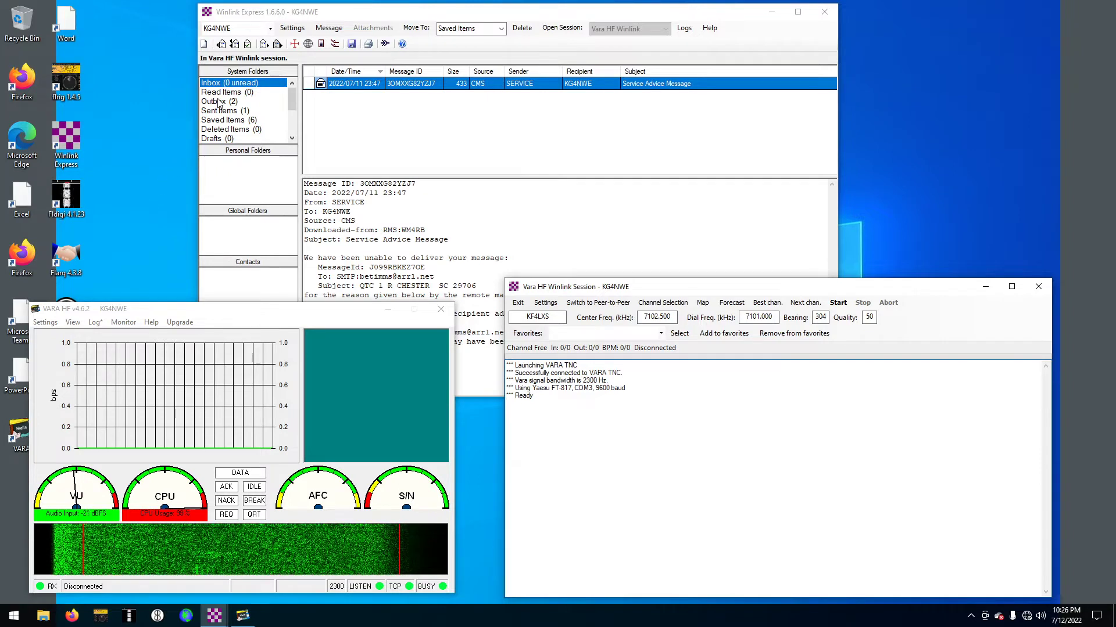
pyautogui.click(838, 303)
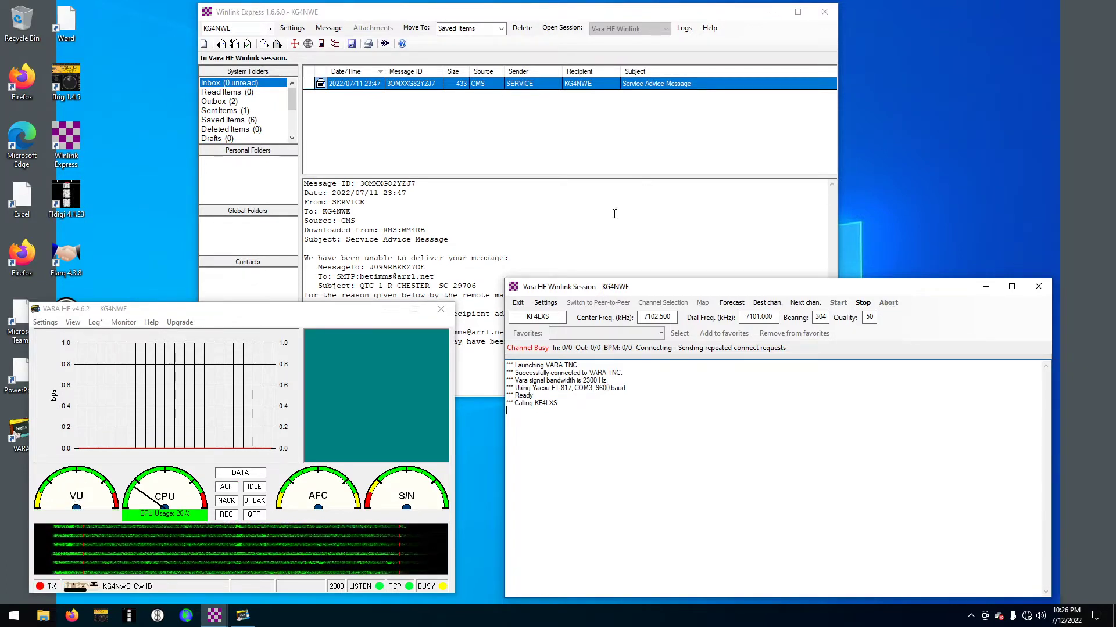
pyautogui.click(662, 303)
pyautogui.scroll(-3, 634, 509)
pyautogui.scroll(-2, 641, 523)
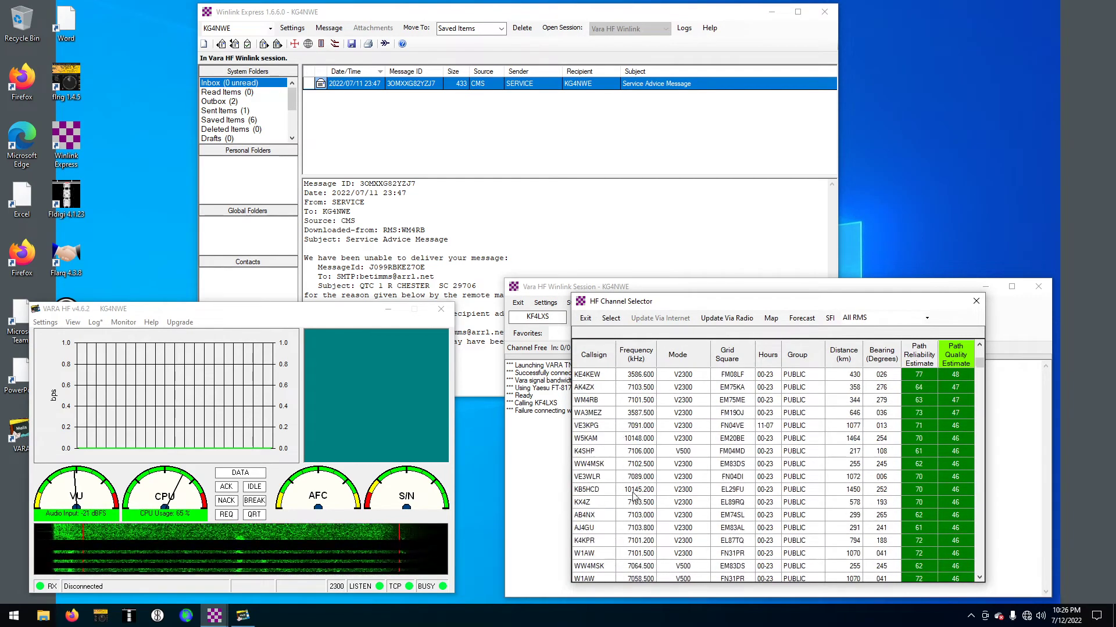
pyautogui.doubleClick(590, 464)
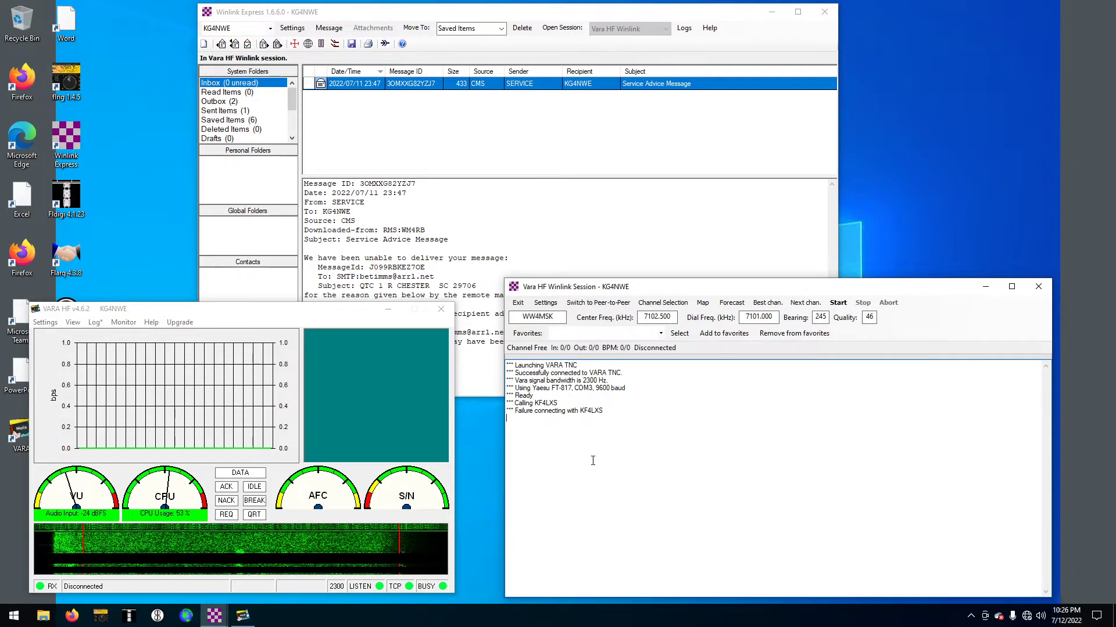
pyautogui.click(662, 303)
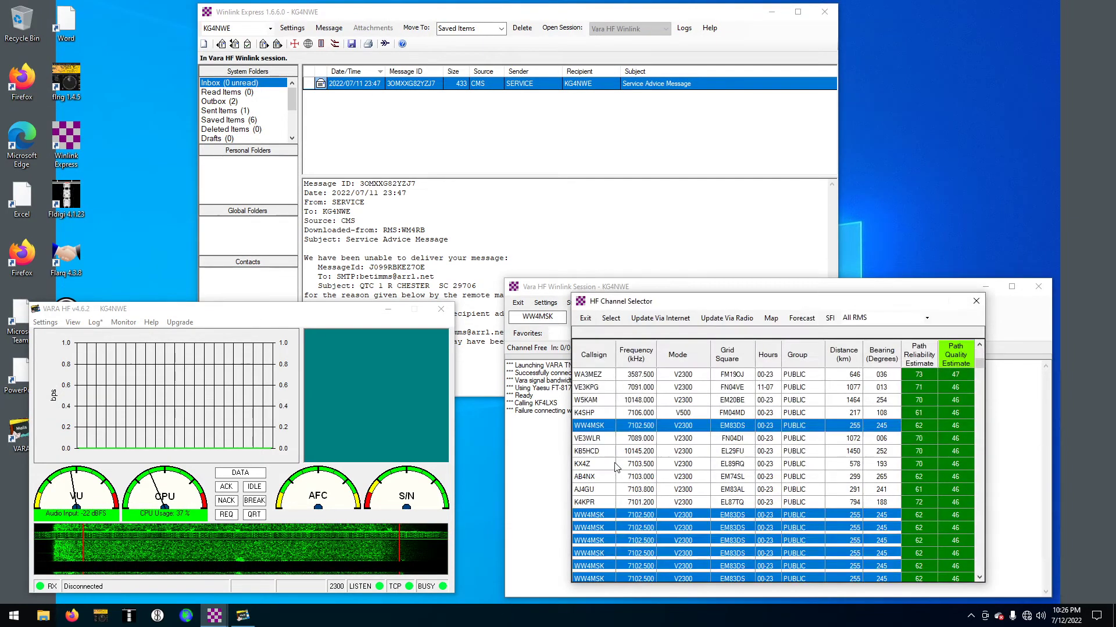
pyautogui.scroll(-1, 606, 482)
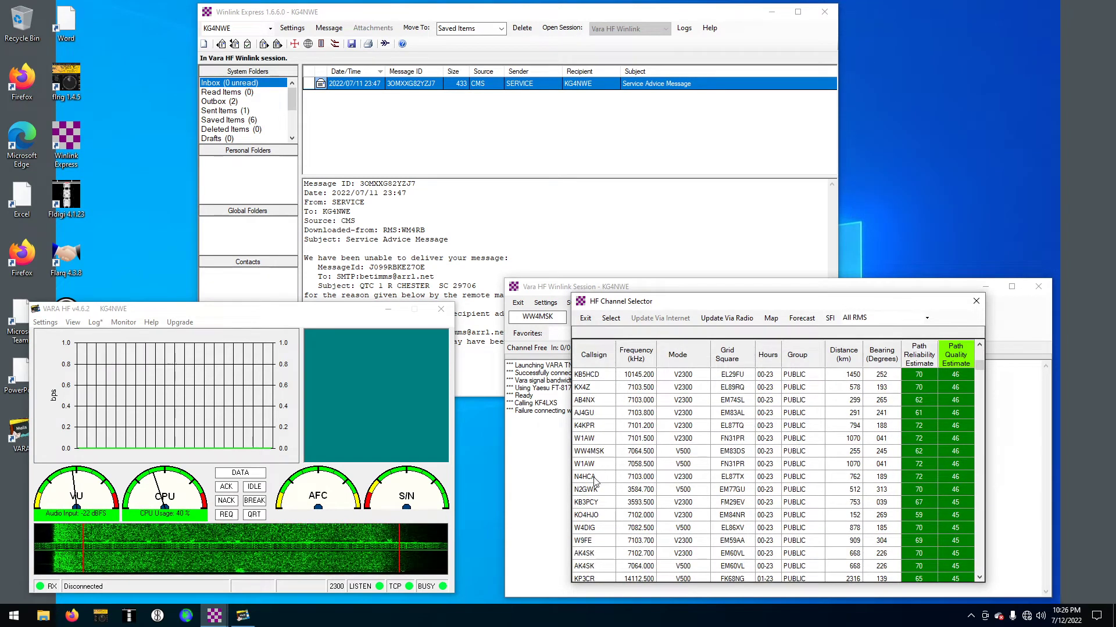
pyautogui.doubleClick(594, 480)
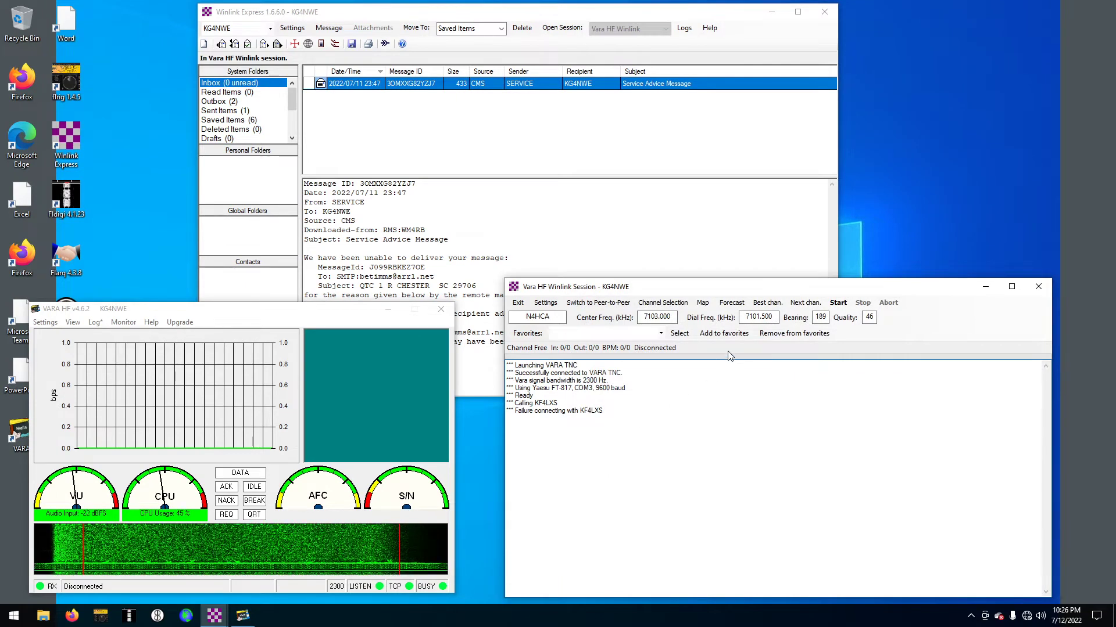
pyautogui.click(837, 303)
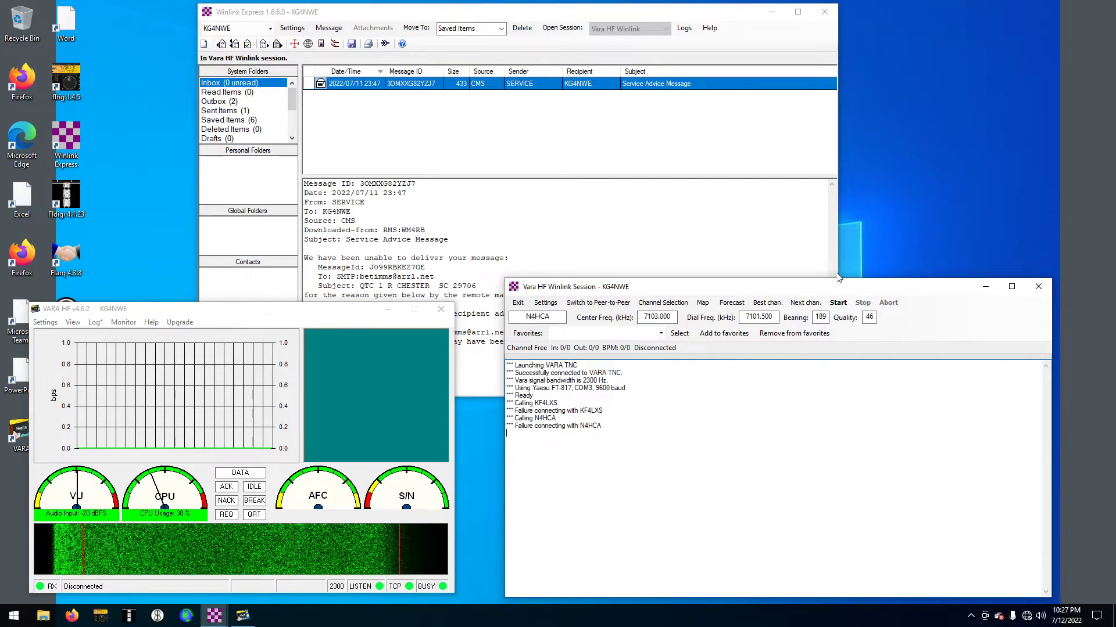
pyautogui.click(837, 304)
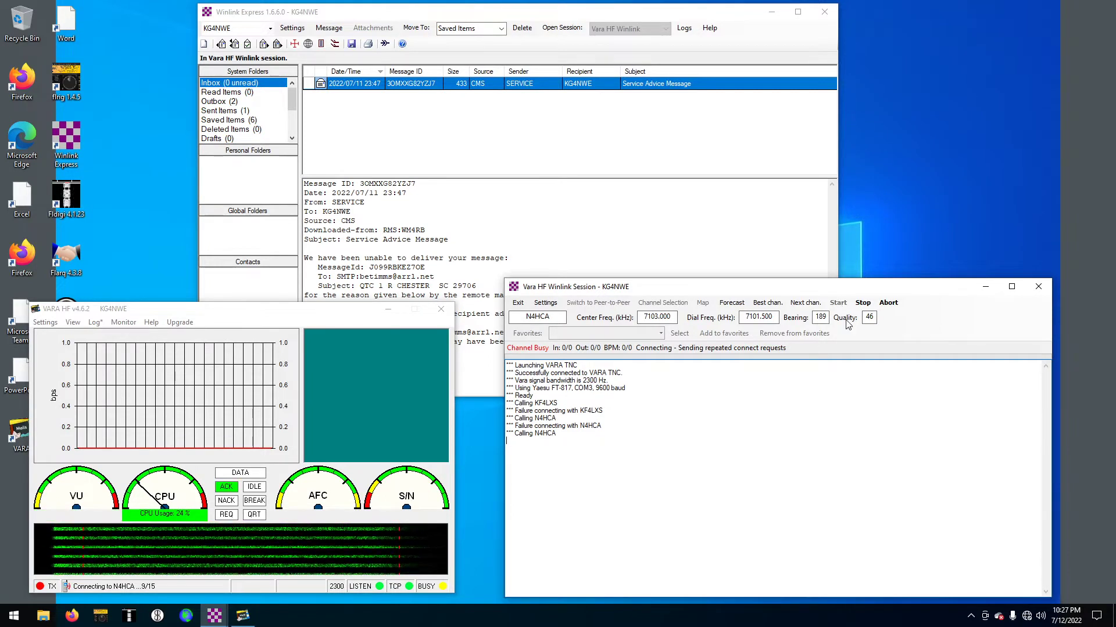
pyautogui.click(888, 302)
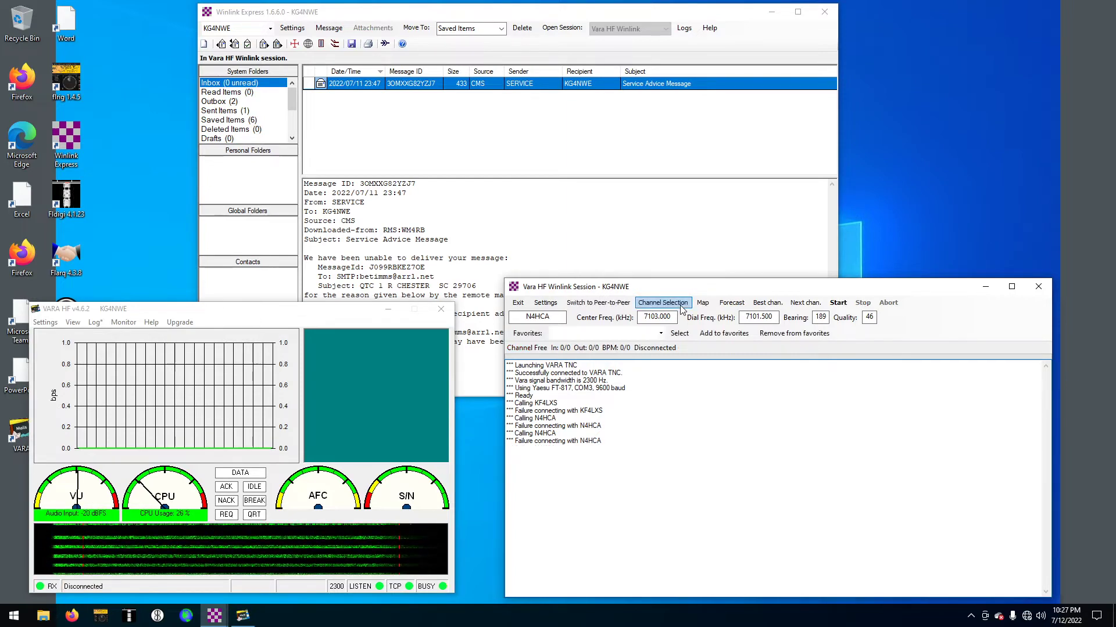
pyautogui.click(662, 303)
pyautogui.scroll(-1, 650, 486)
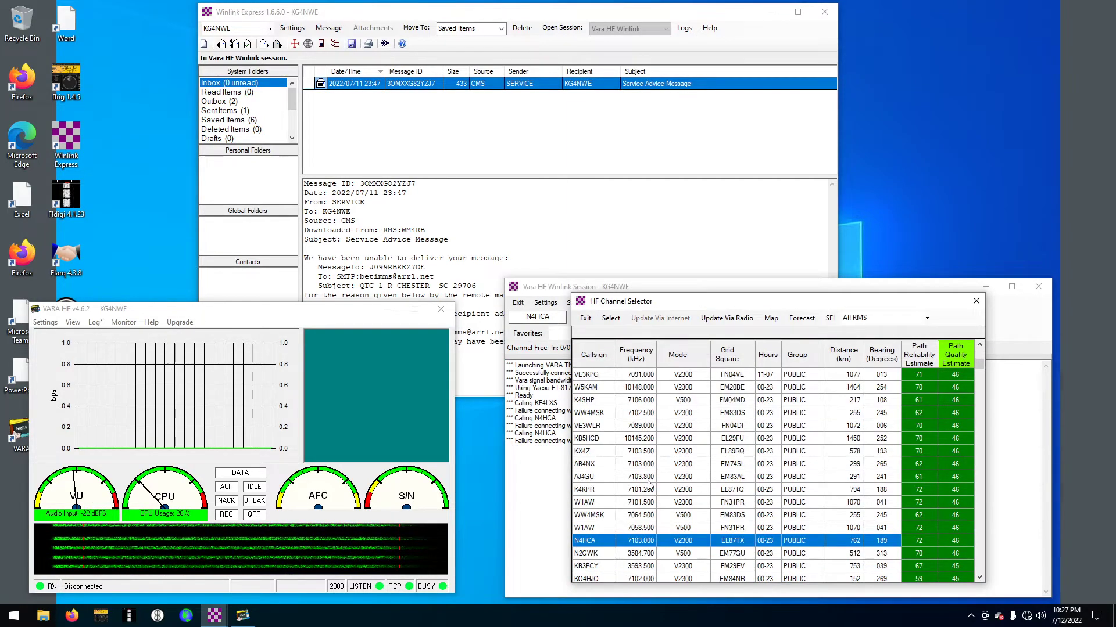
pyautogui.scroll(-3, 610, 491)
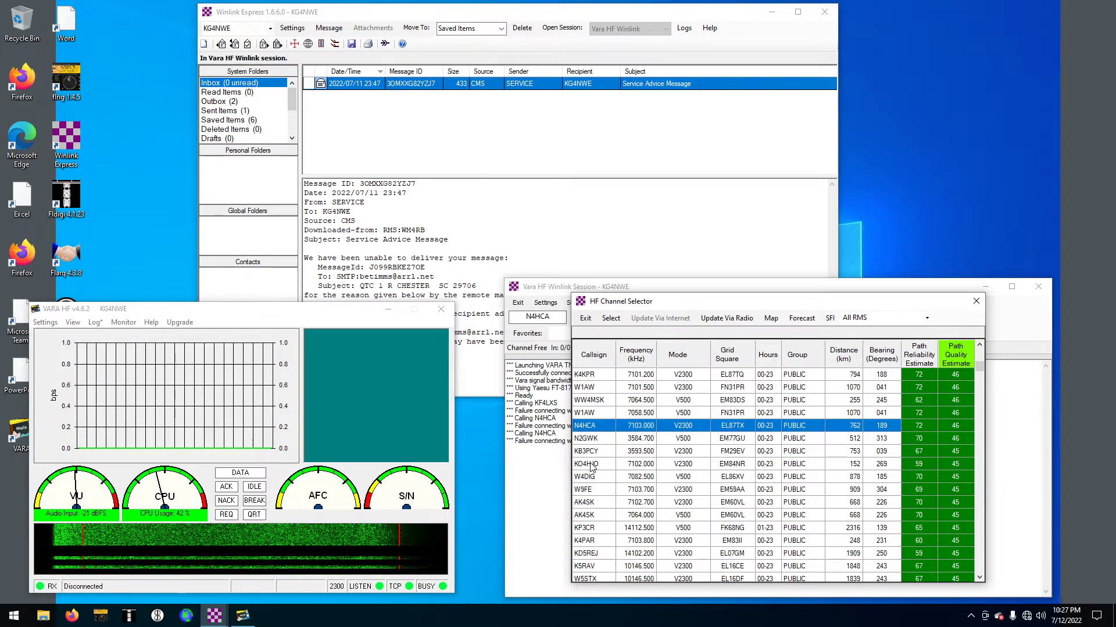
pyautogui.click(591, 465)
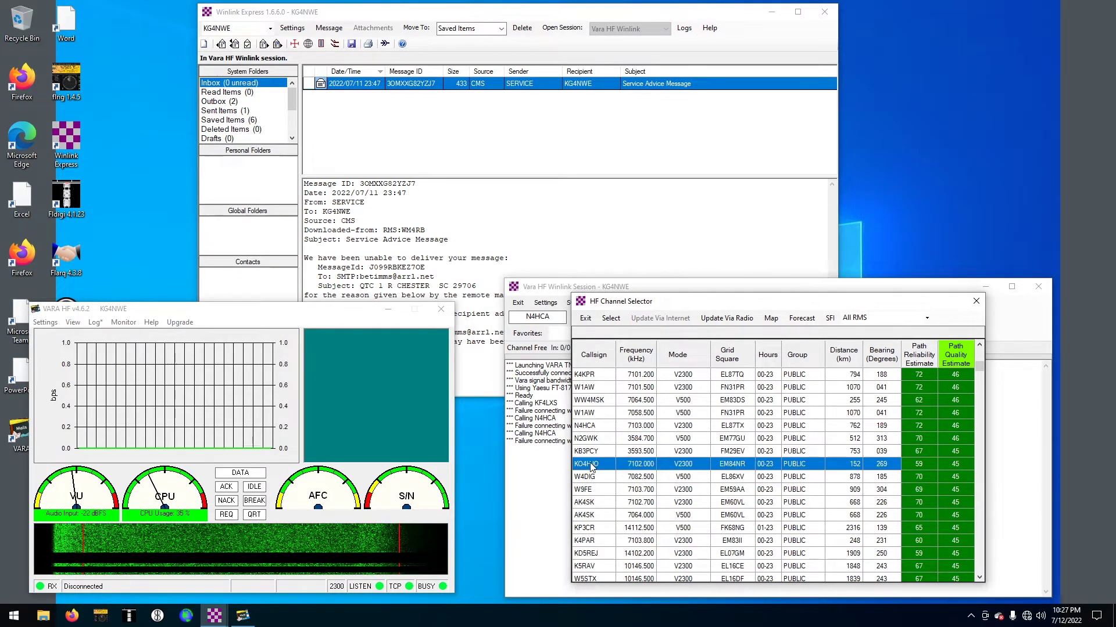
pyautogui.doubleClick(591, 465)
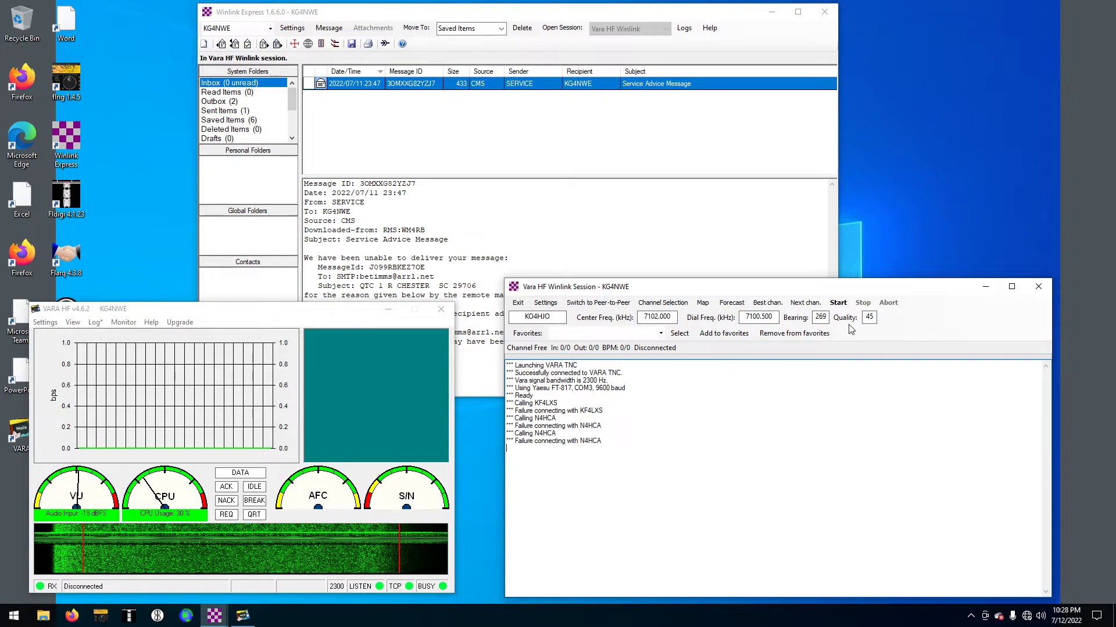
pyautogui.click(838, 303)
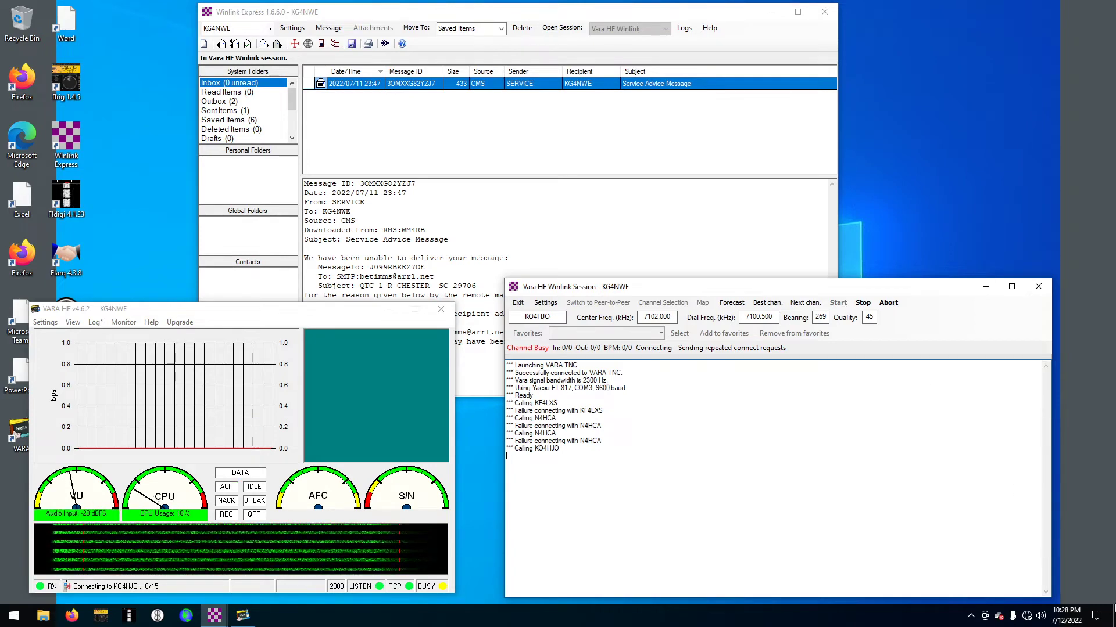
pyautogui.click(1040, 617)
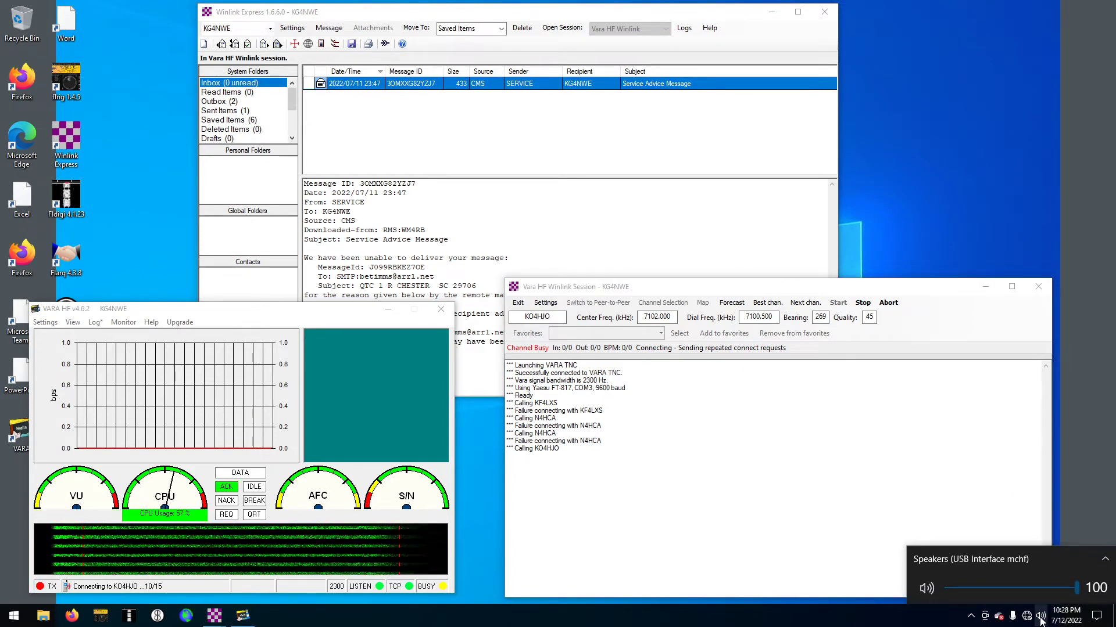
pyautogui.click(621, 487)
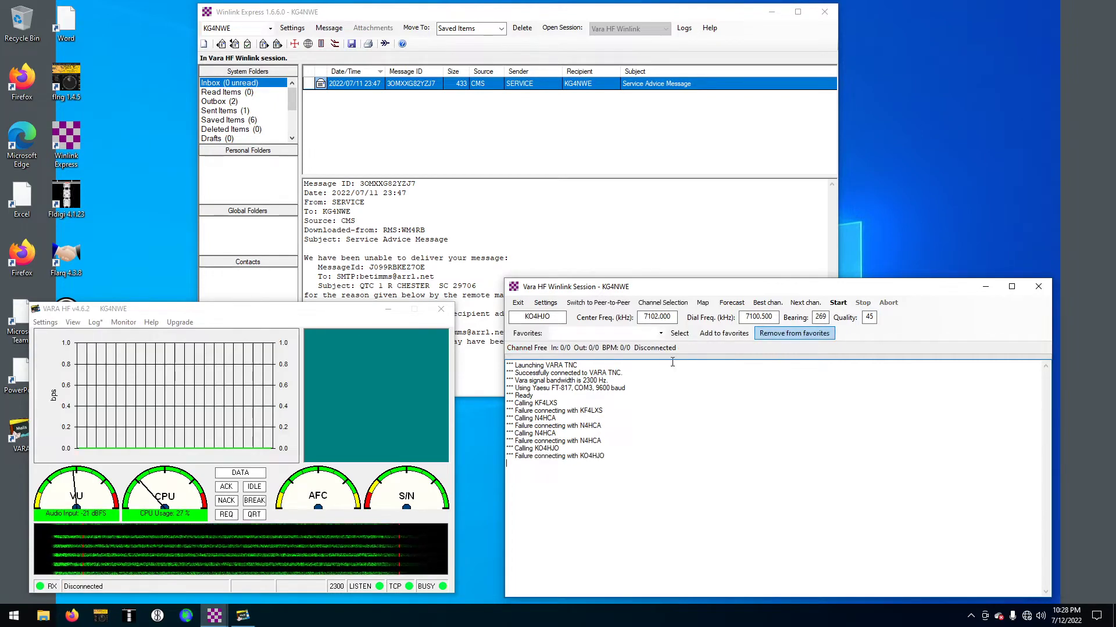
# Set K4SHP as the target station and queue an HF channel update request via radio
pyautogui.click(650, 304)
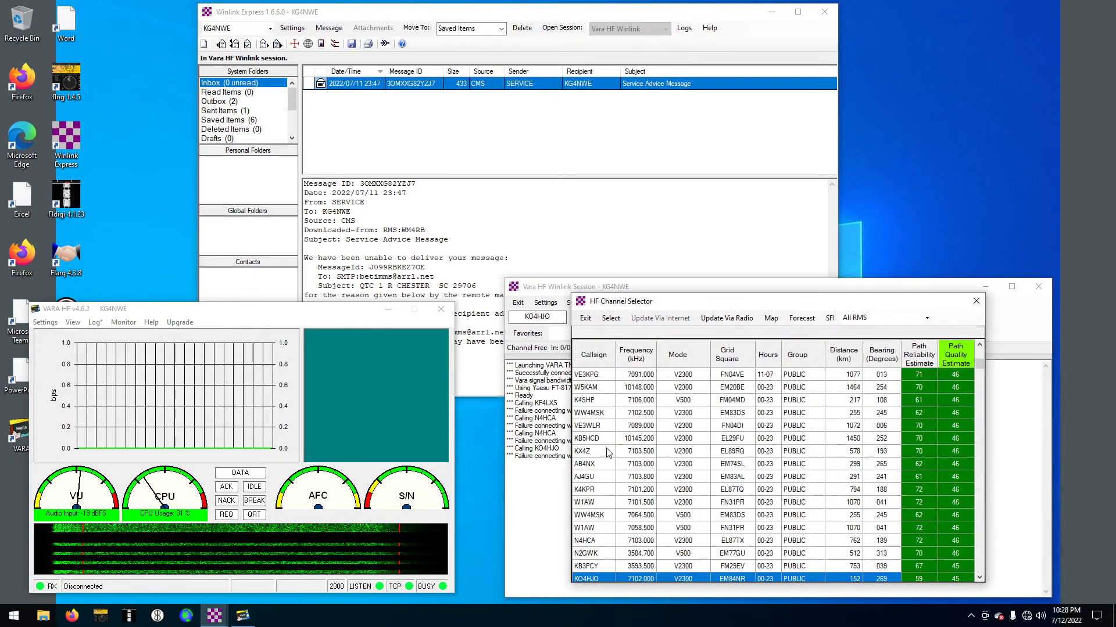
pyautogui.doubleClick(585, 400)
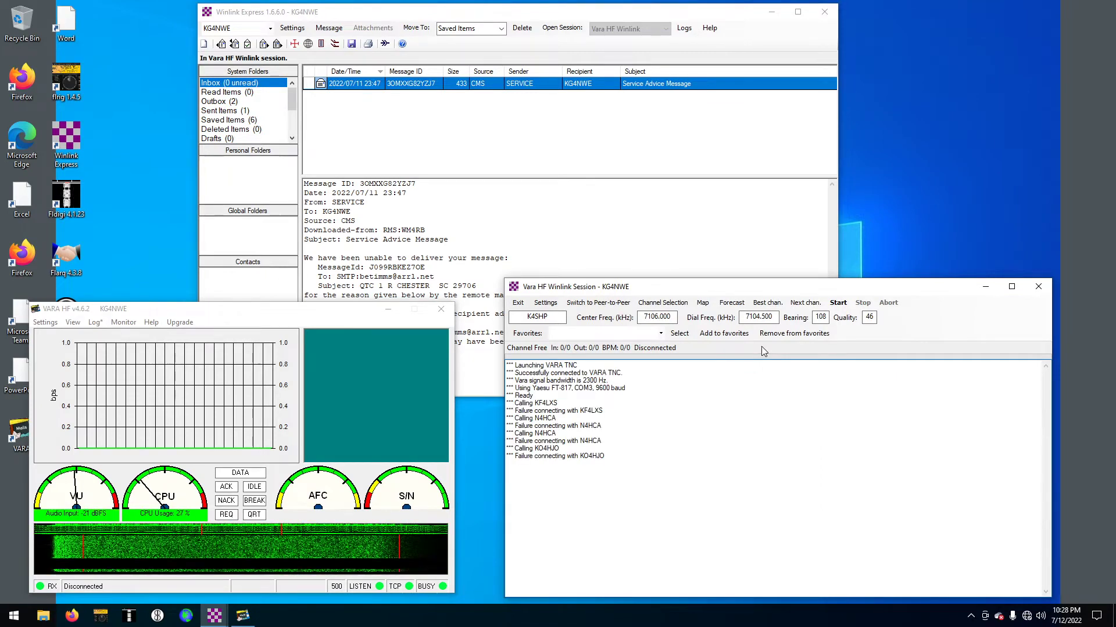
pyautogui.click(662, 303)
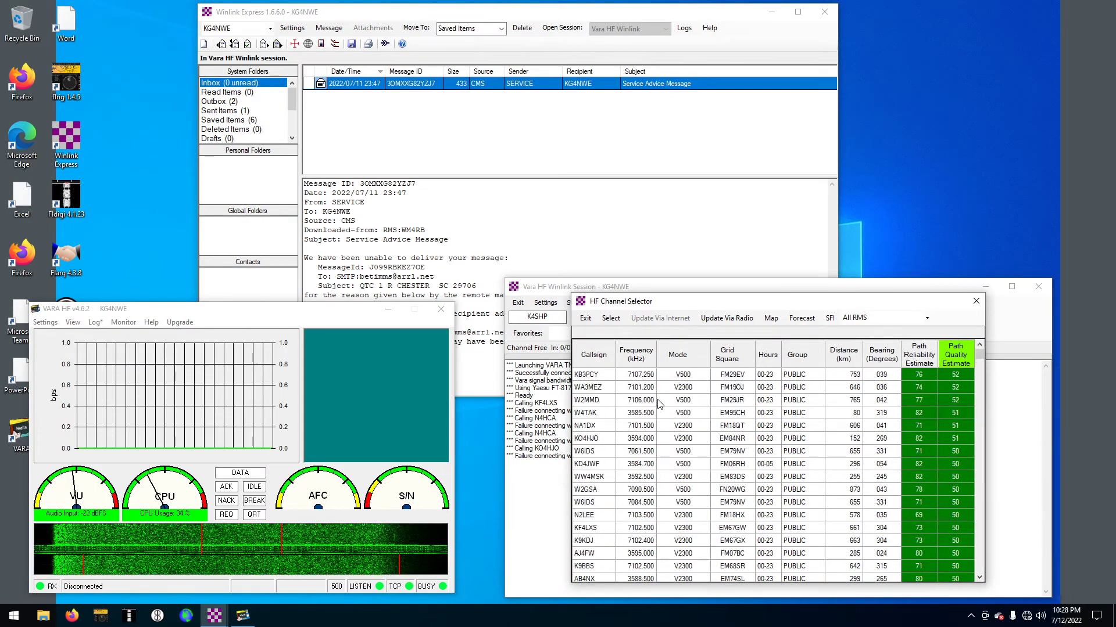
pyautogui.click(722, 317)
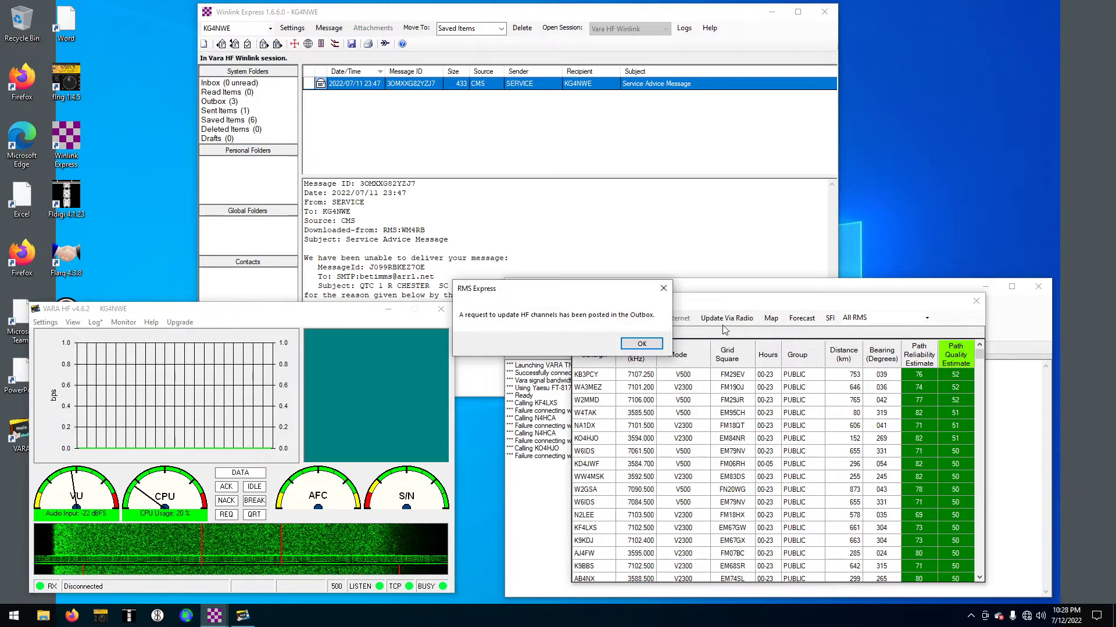
pyautogui.click(639, 344)
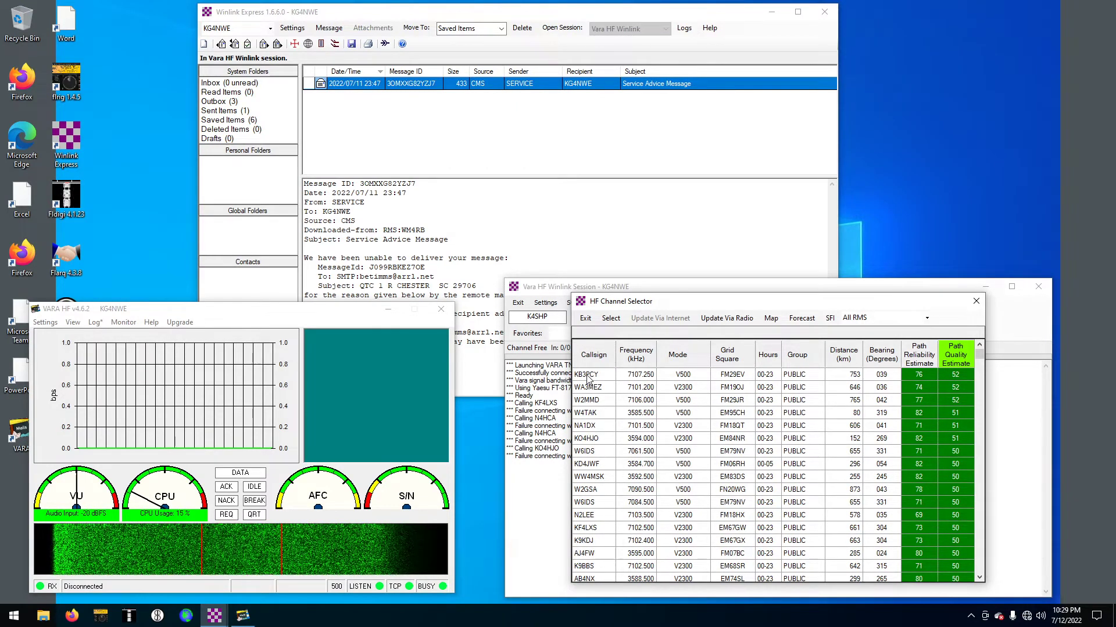
pyautogui.click(587, 376)
pyautogui.doubleClick(586, 387)
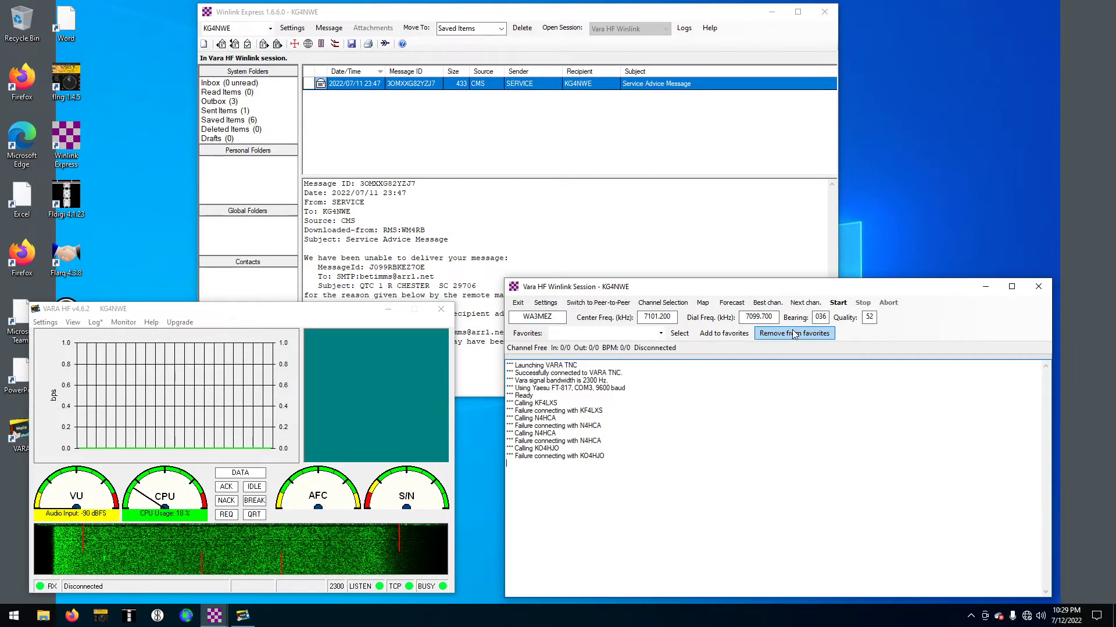
pyautogui.click(837, 304)
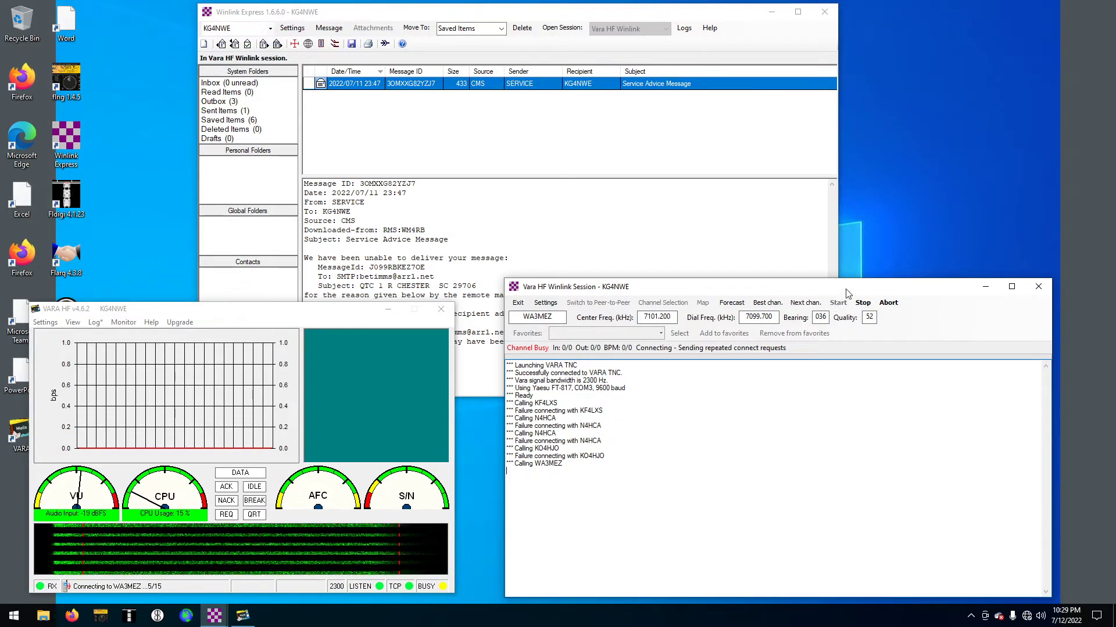
pyautogui.click(897, 305)
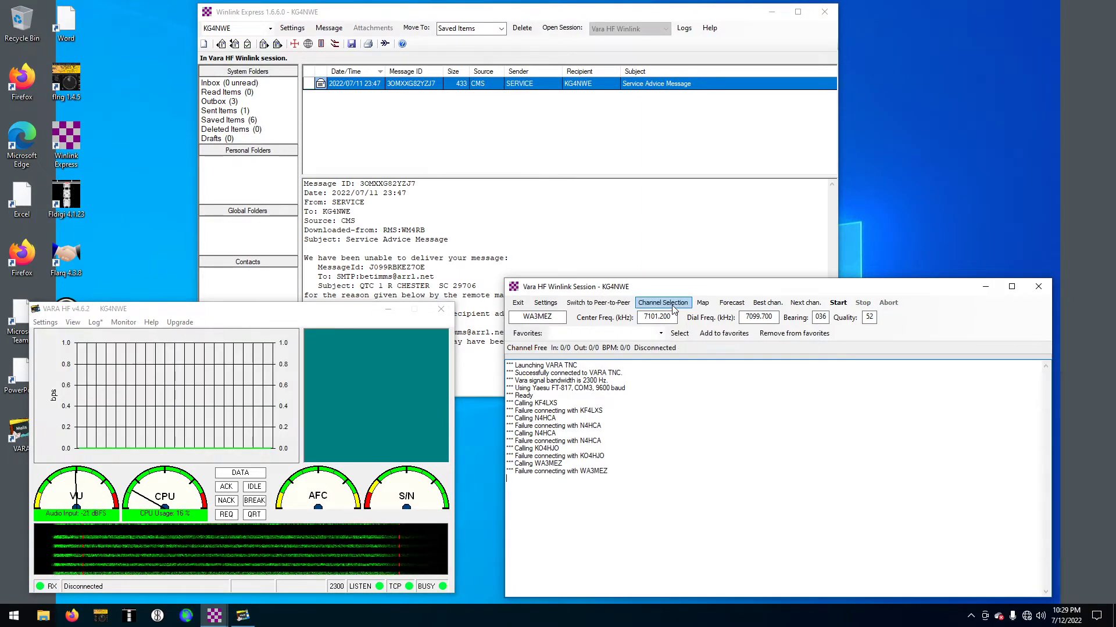
# Reopen the HF channel list, just before Windows crashes in usbaudio.sys and reboots
pyautogui.click(673, 306)
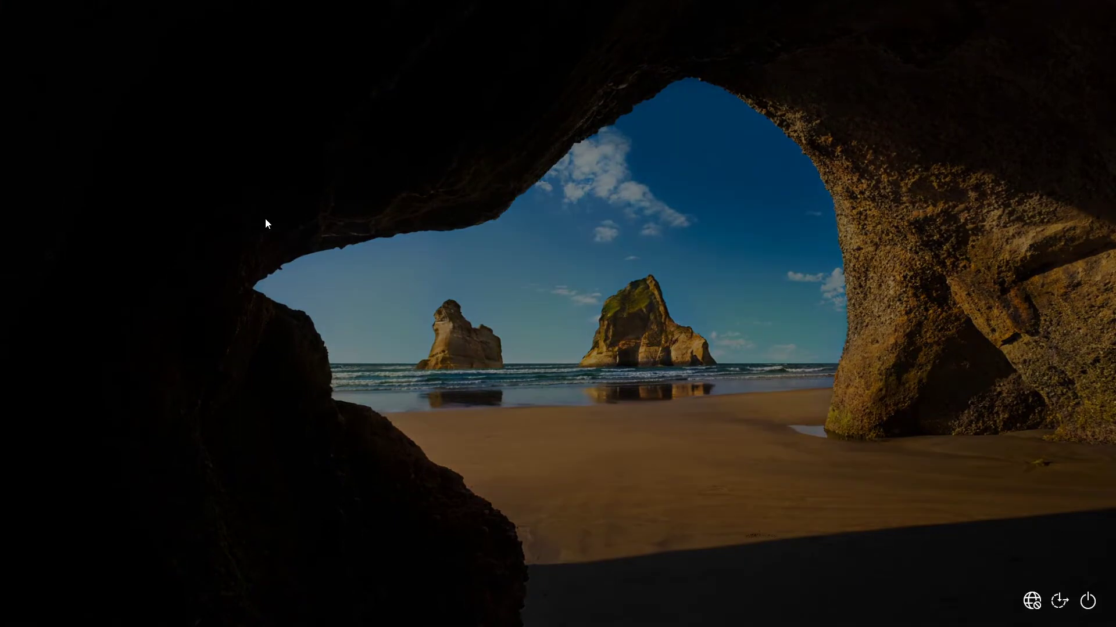
# Enter the account password at the lock screen to sign in
pyautogui.write('****')
pyautogui.press('Return')
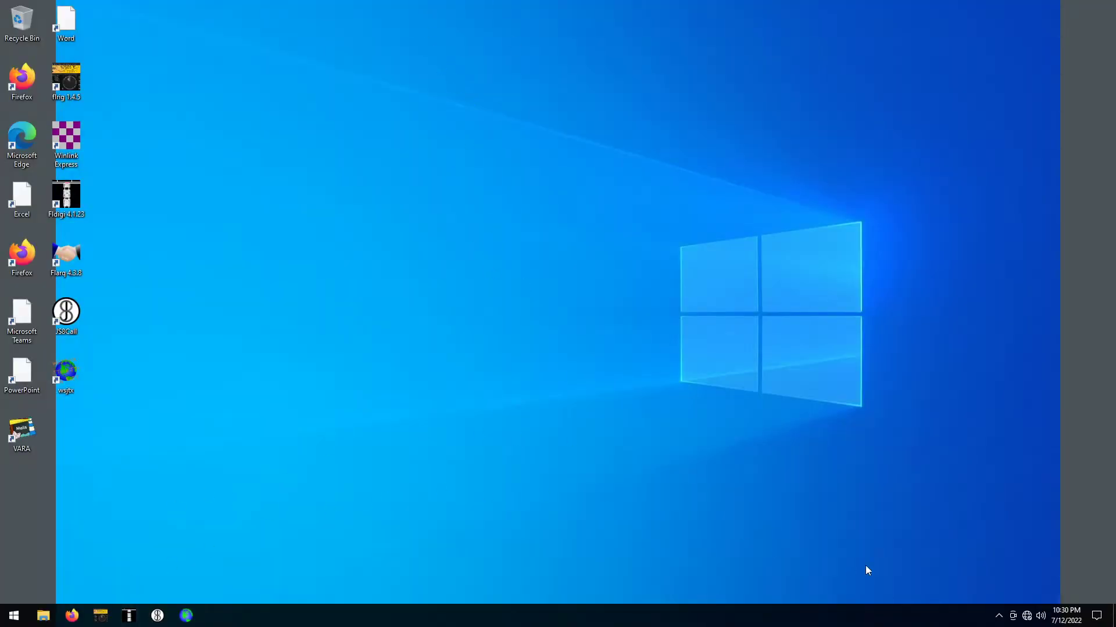
# Unpin the Movies & TV tile from Start and dismiss the OneDrive sign-in warning
pyautogui.click(14, 616)
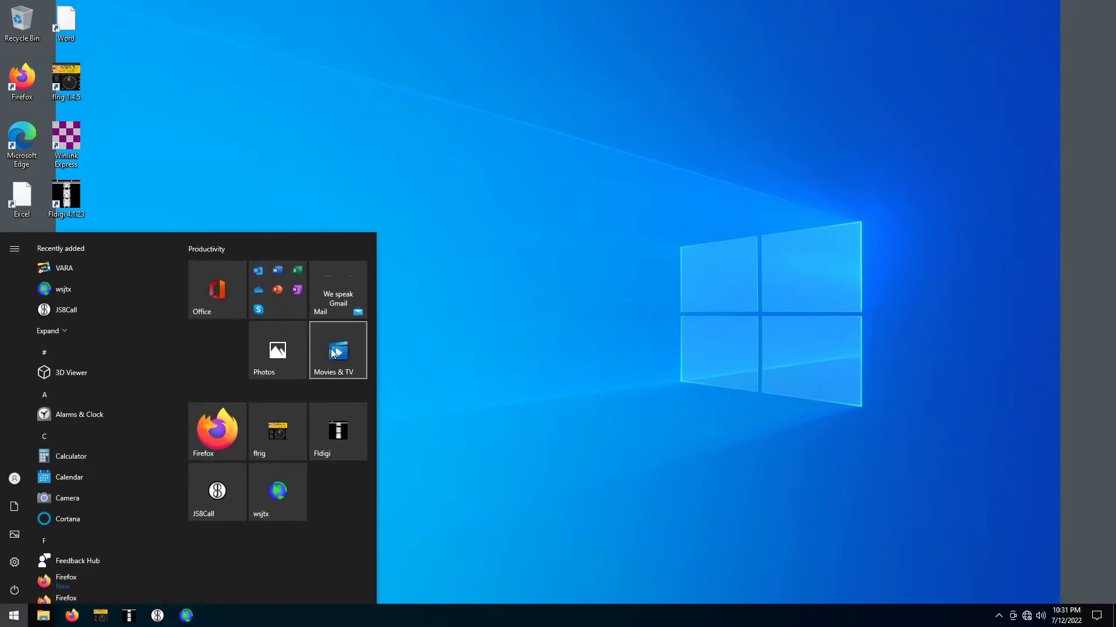
pyautogui.rightClick(331, 352)
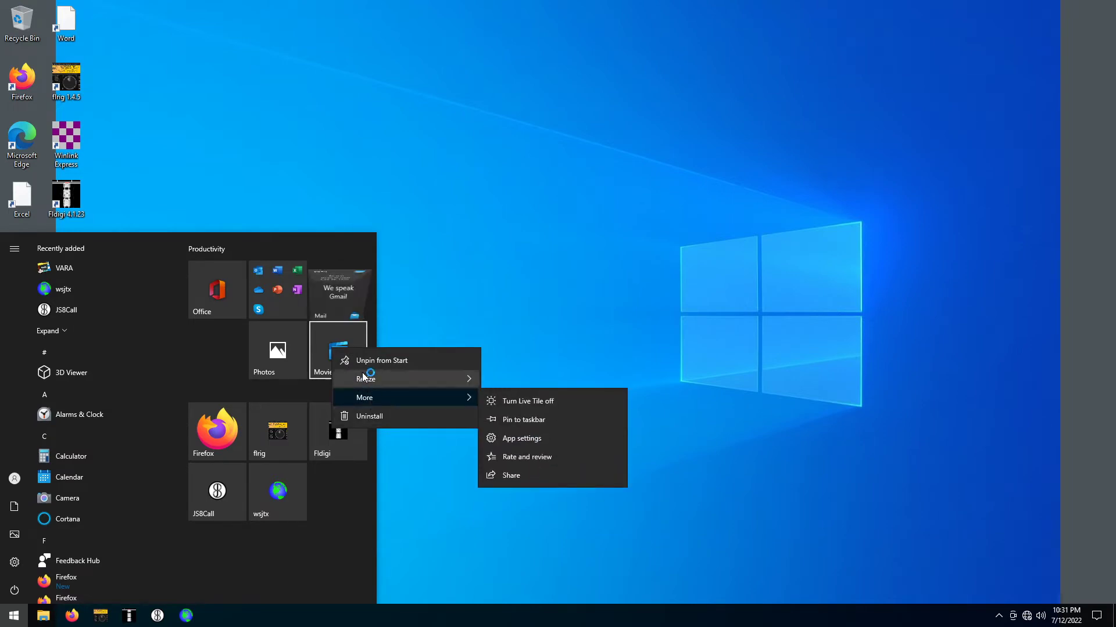
pyautogui.click(285, 381)
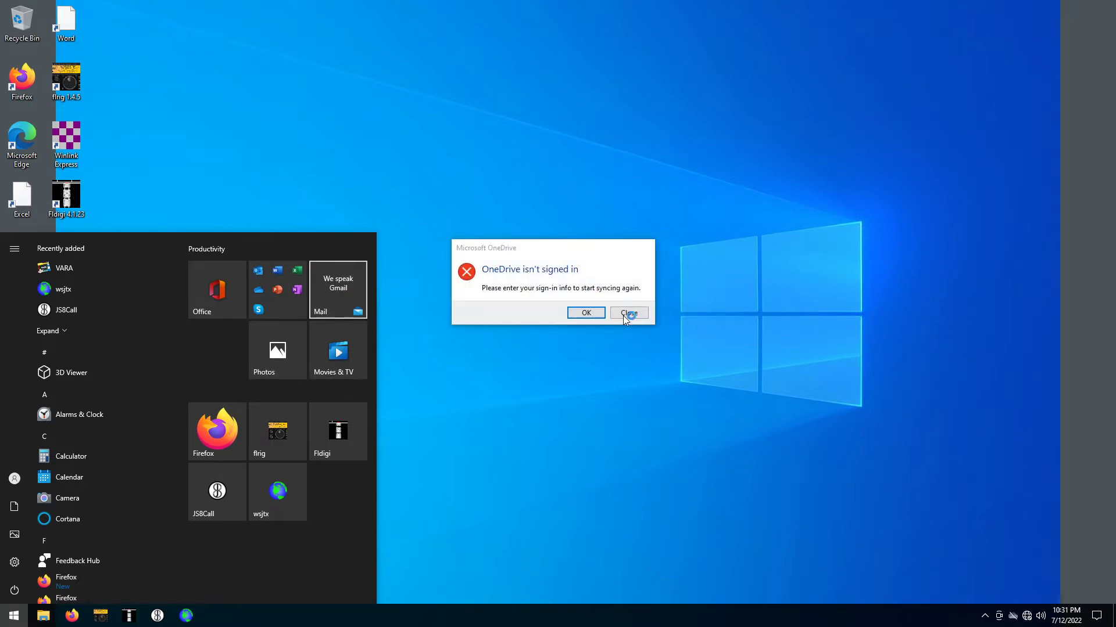
pyautogui.click(637, 318)
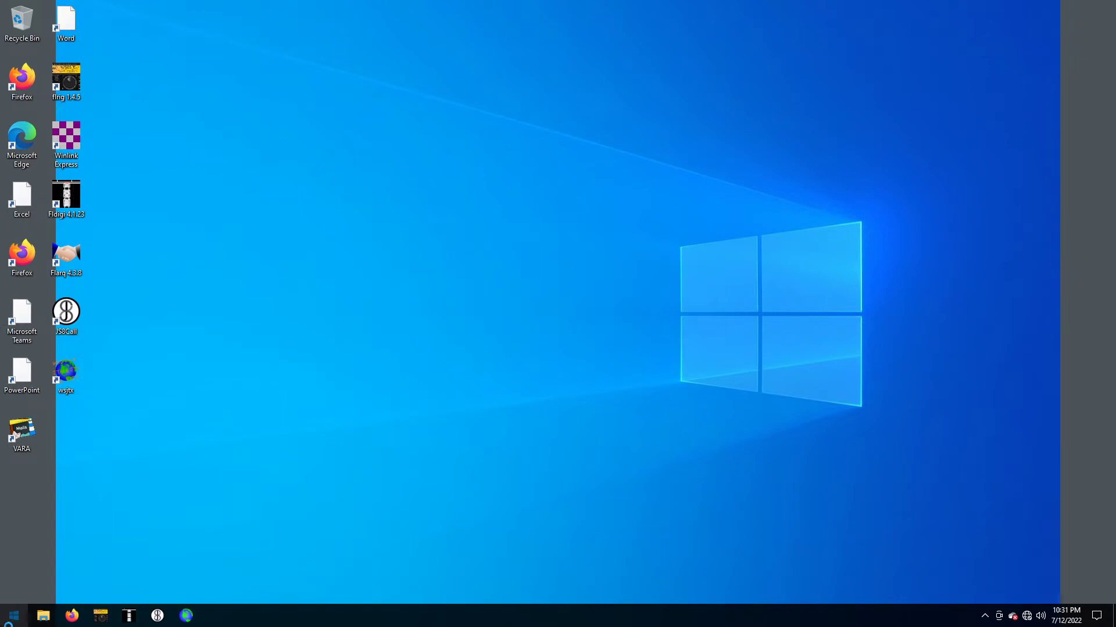
# Unpin the Photos, Mail, Office folder and Office tiles from Start
pyautogui.click(16, 618)
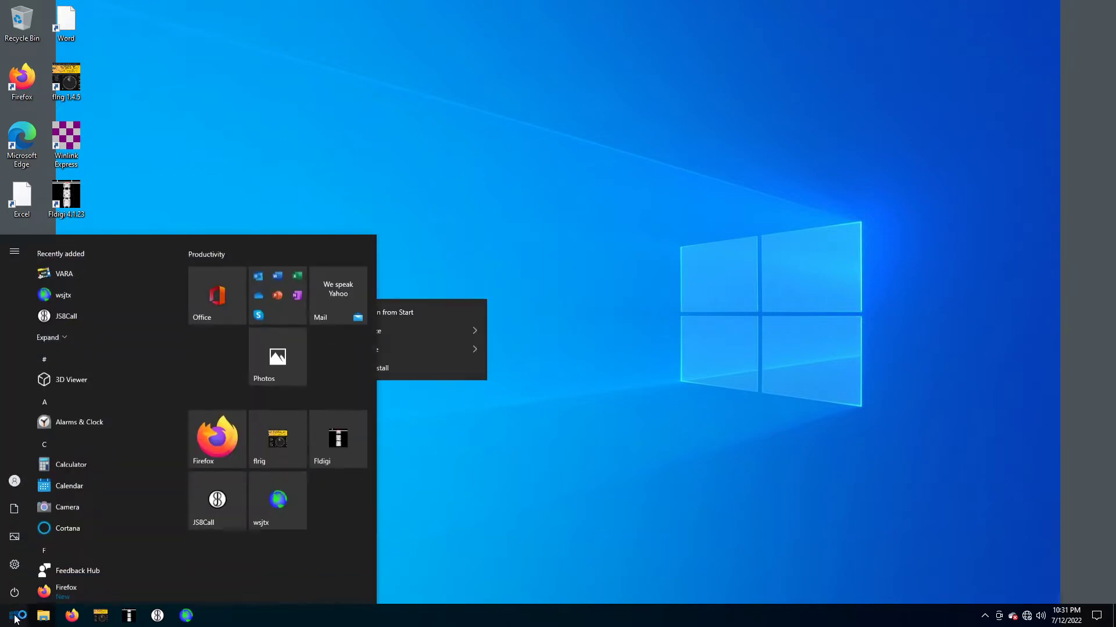
pyautogui.rightClick(279, 347)
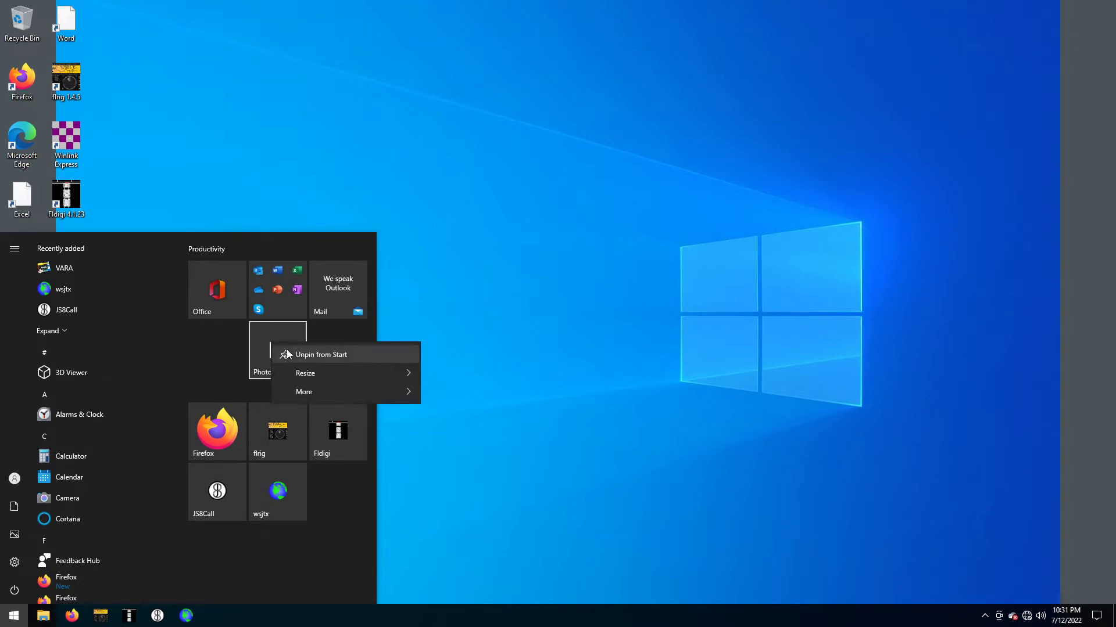
pyautogui.click(277, 290)
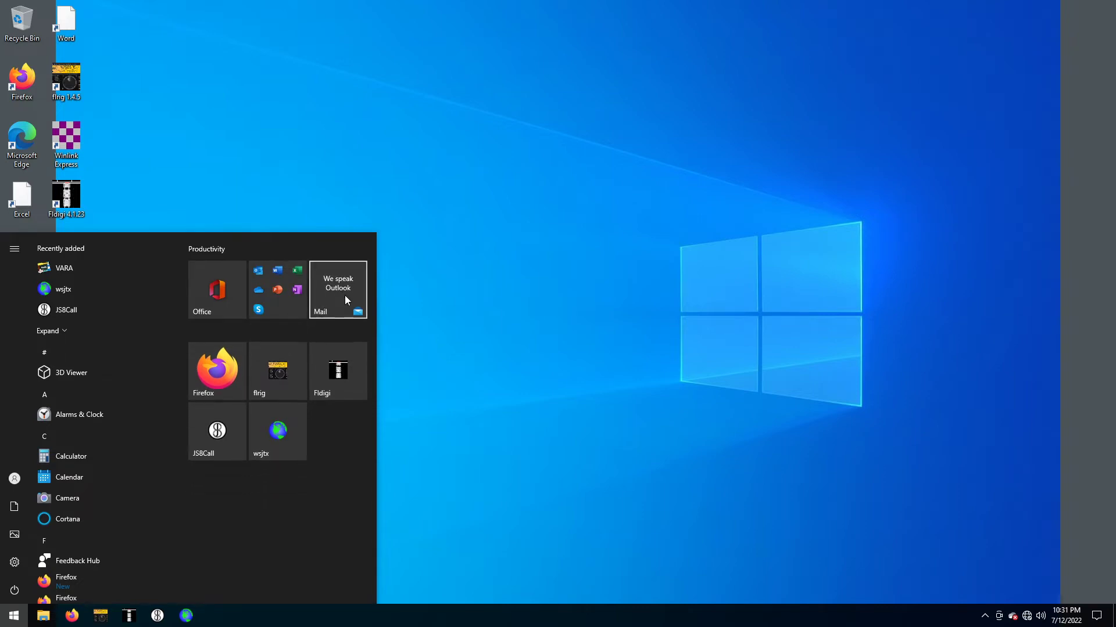
pyautogui.rightClick(345, 295)
pyautogui.click(347, 299)
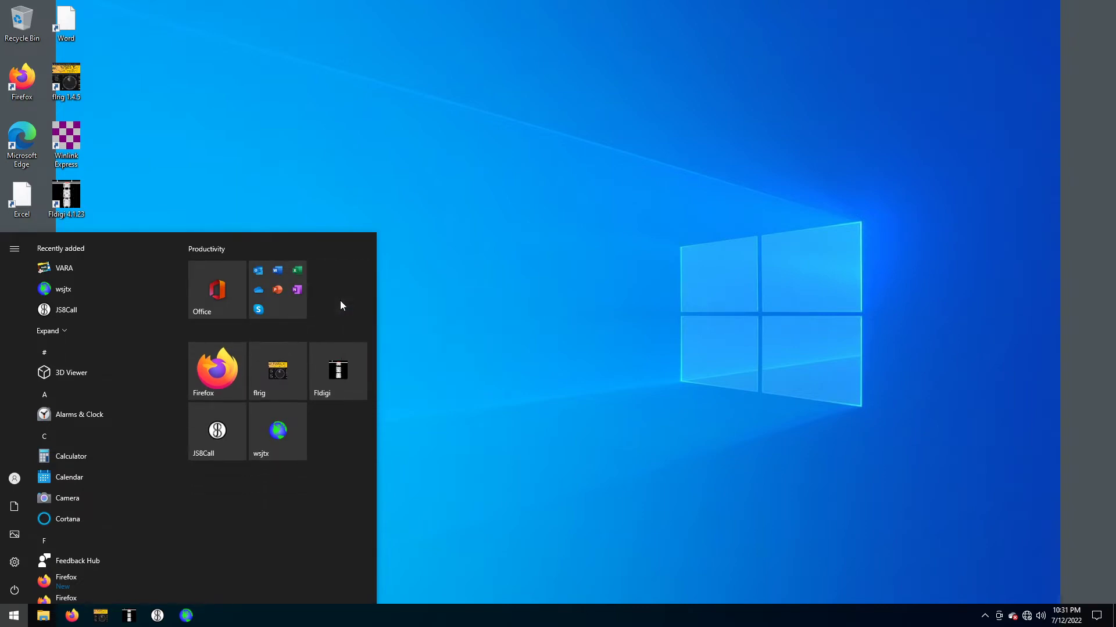
pyautogui.rightClick(284, 297)
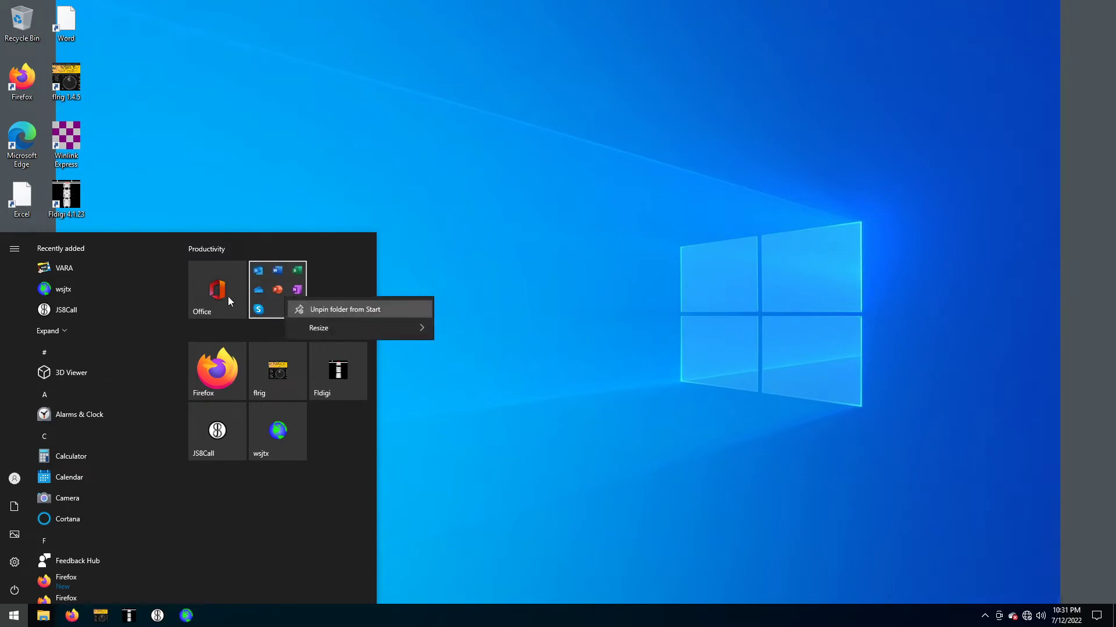
pyautogui.click(298, 305)
pyautogui.rightClick(246, 304)
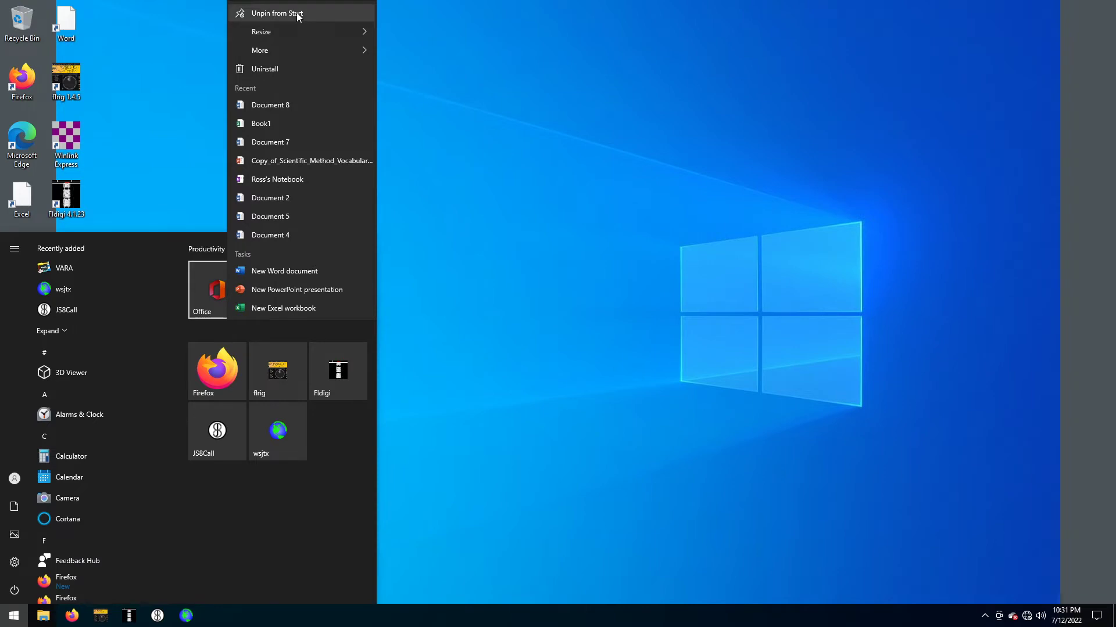
pyautogui.click(298, 13)
pyautogui.click(459, 318)
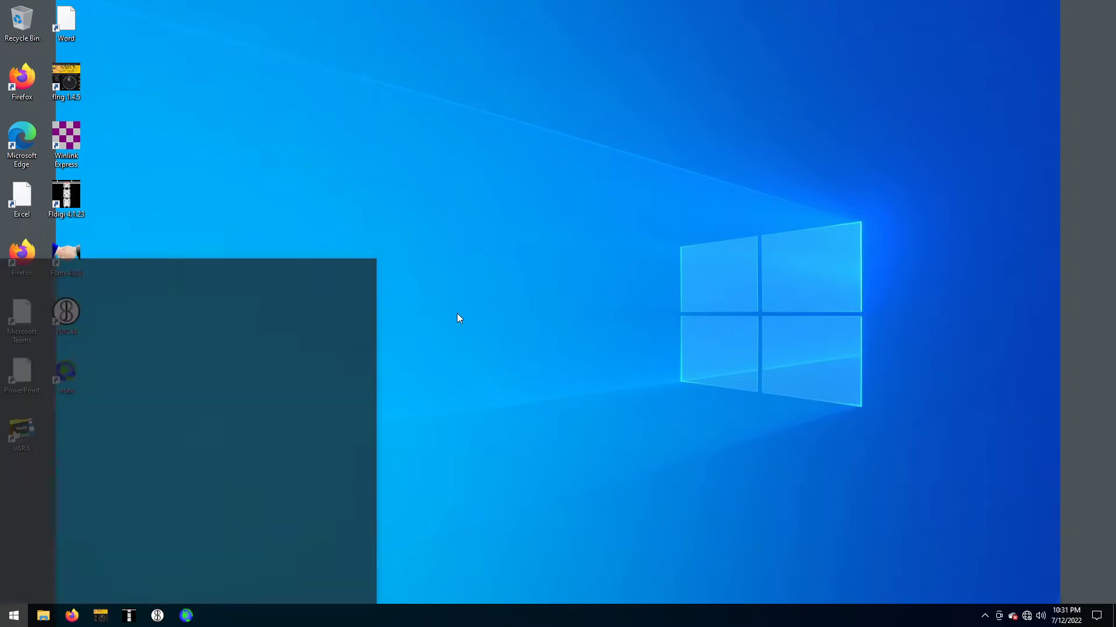
# Quit OneDrive from its status panel and confirm closing it
pyautogui.click(1013, 618)
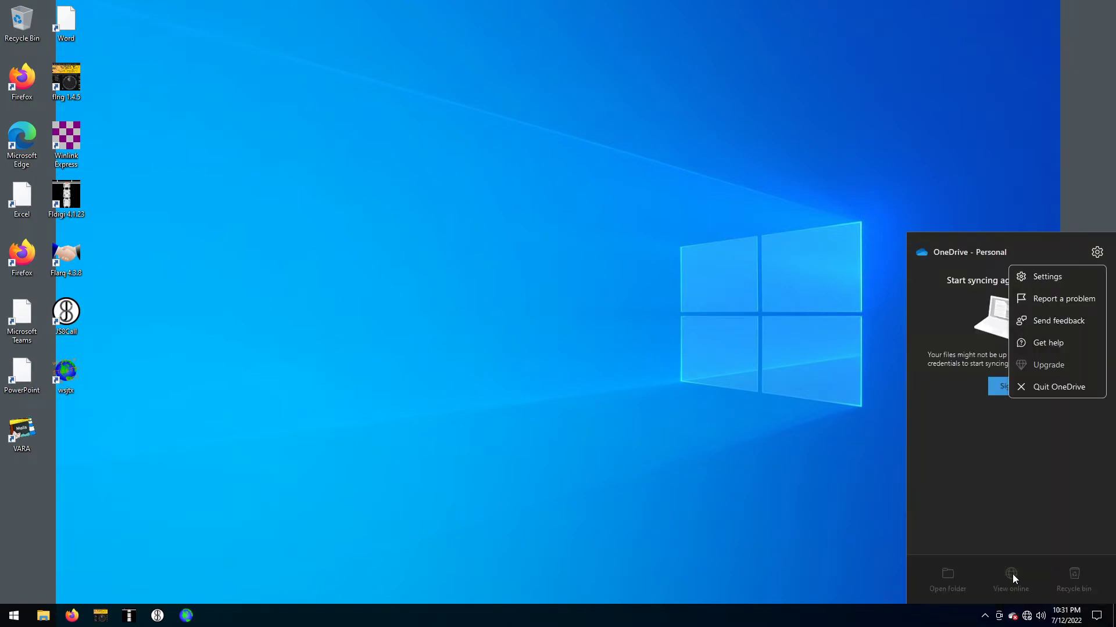
pyautogui.click(1072, 389)
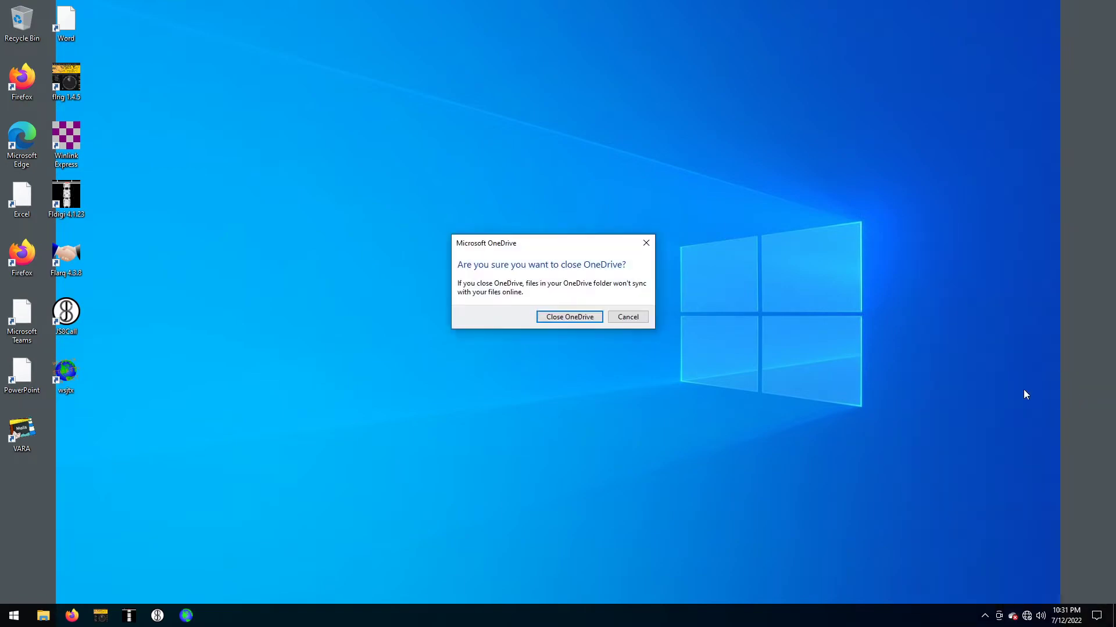
pyautogui.click(568, 316)
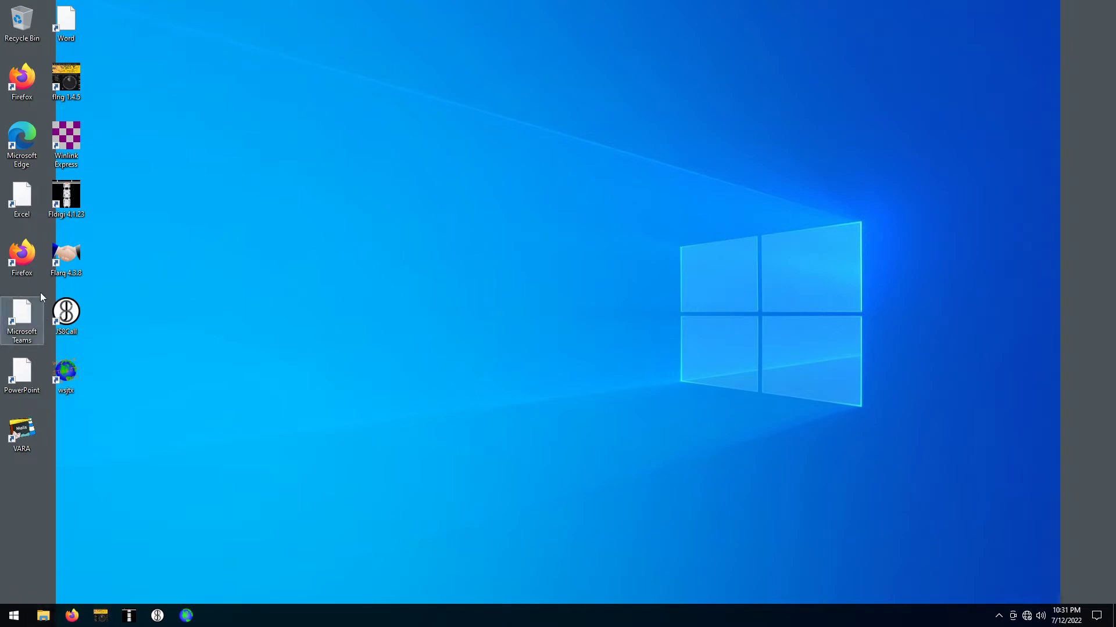
# Launch Winlink Express and start a new VARA HF Winlink session
pyautogui.doubleClick(64, 145)
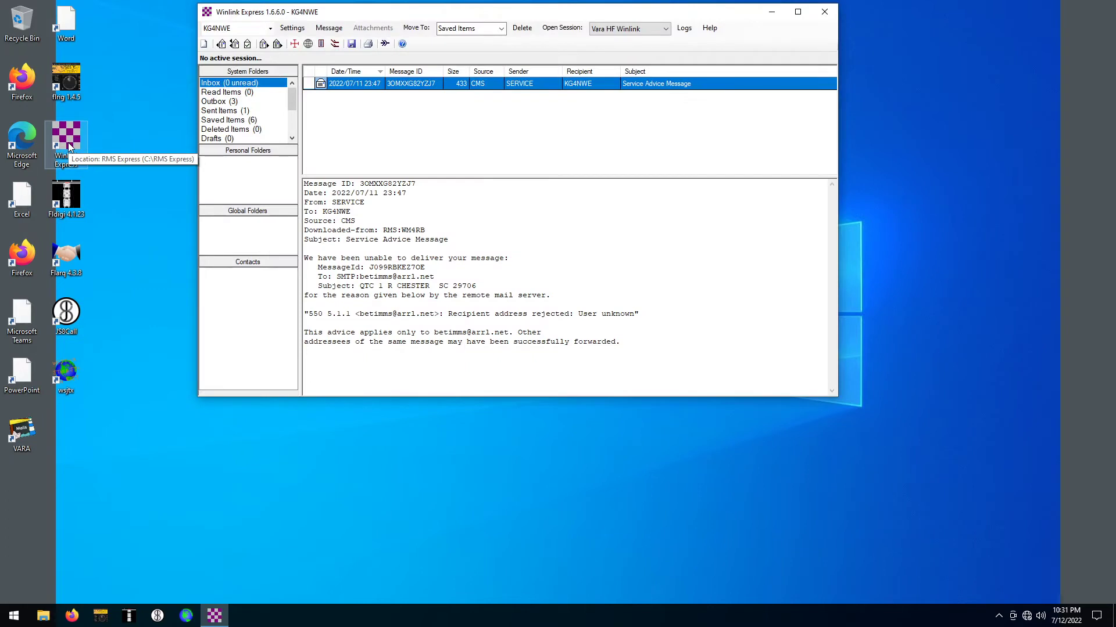
pyautogui.click(572, 27)
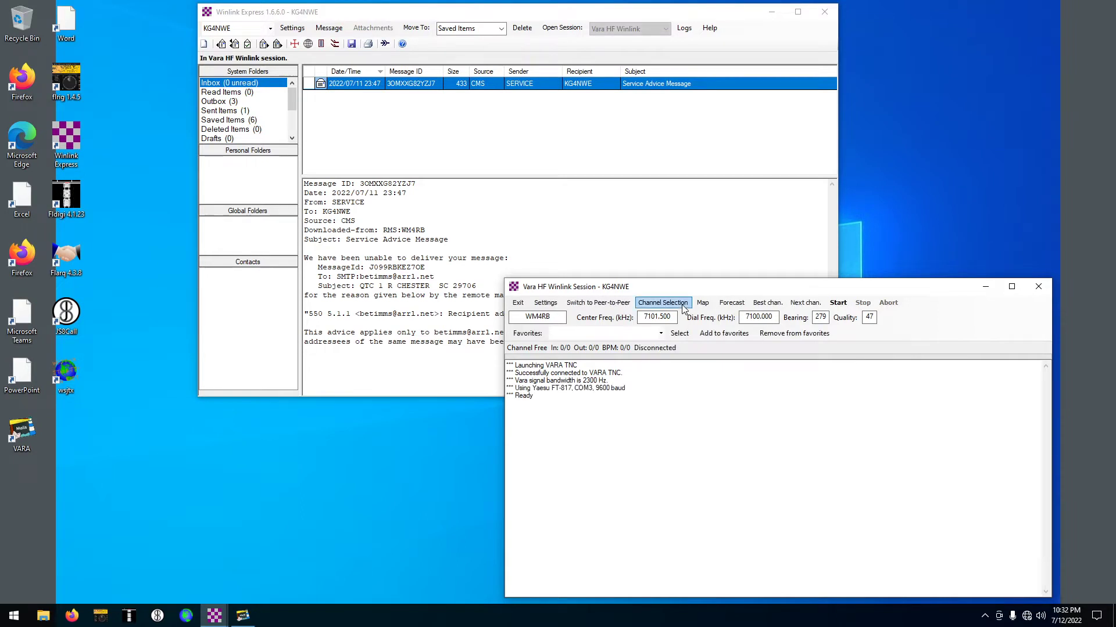
# Keep WM4RB in the HF channel list and start calling it on 7101.500 kHz
pyautogui.click(684, 309)
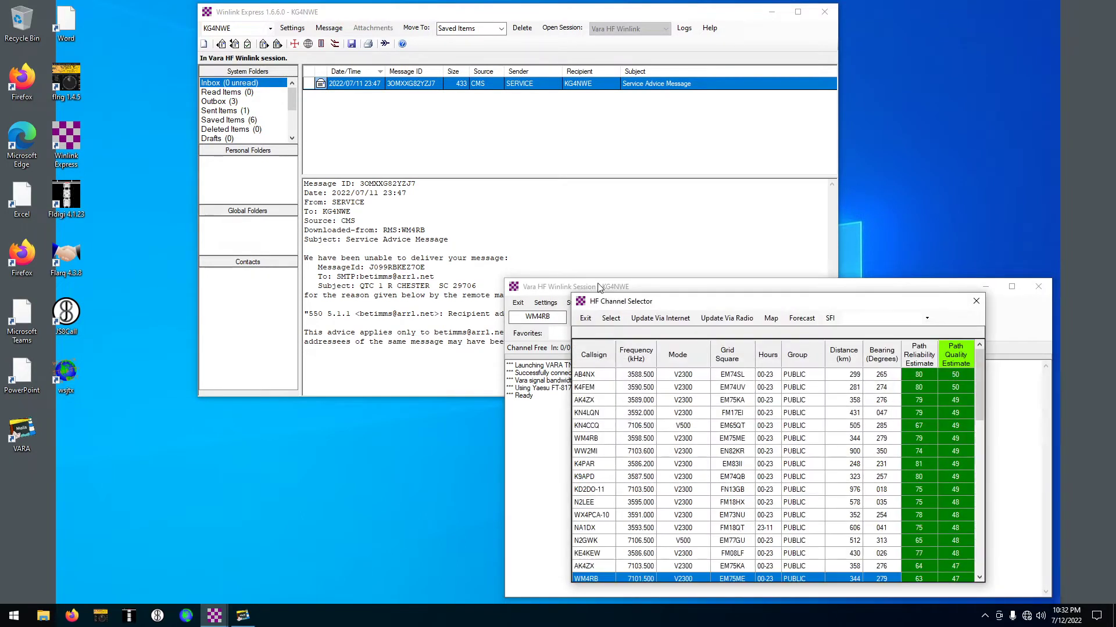
pyautogui.click(976, 301)
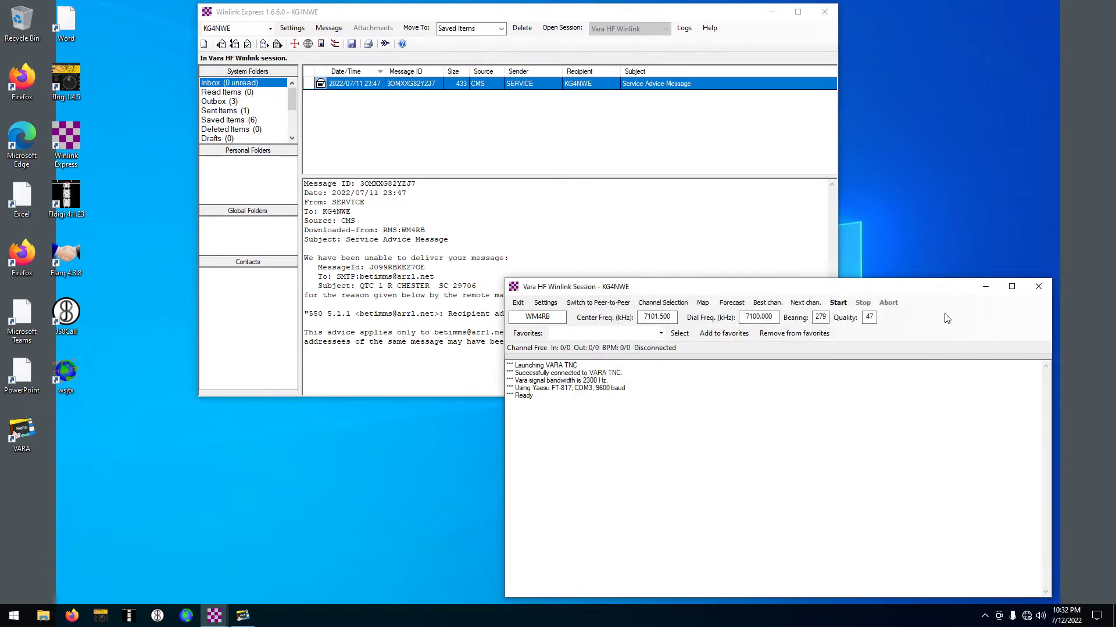
pyautogui.click(839, 303)
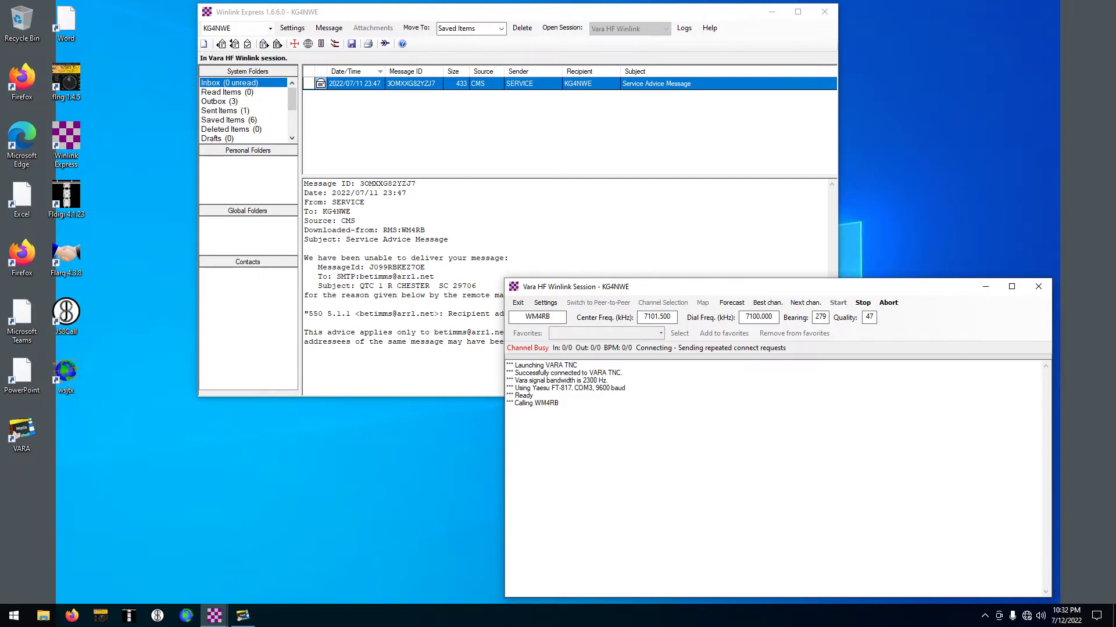
# Bring the VARA HF modem window forward and choose Continue to Evaluate on its free-trial notice
pyautogui.click(244, 616)
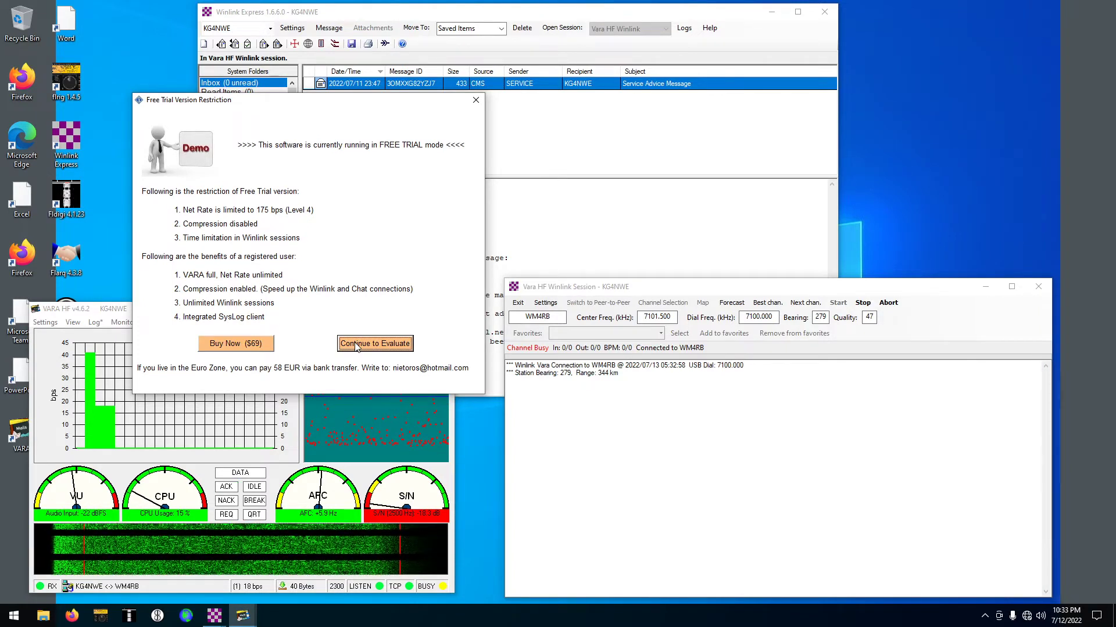
pyautogui.click(355, 345)
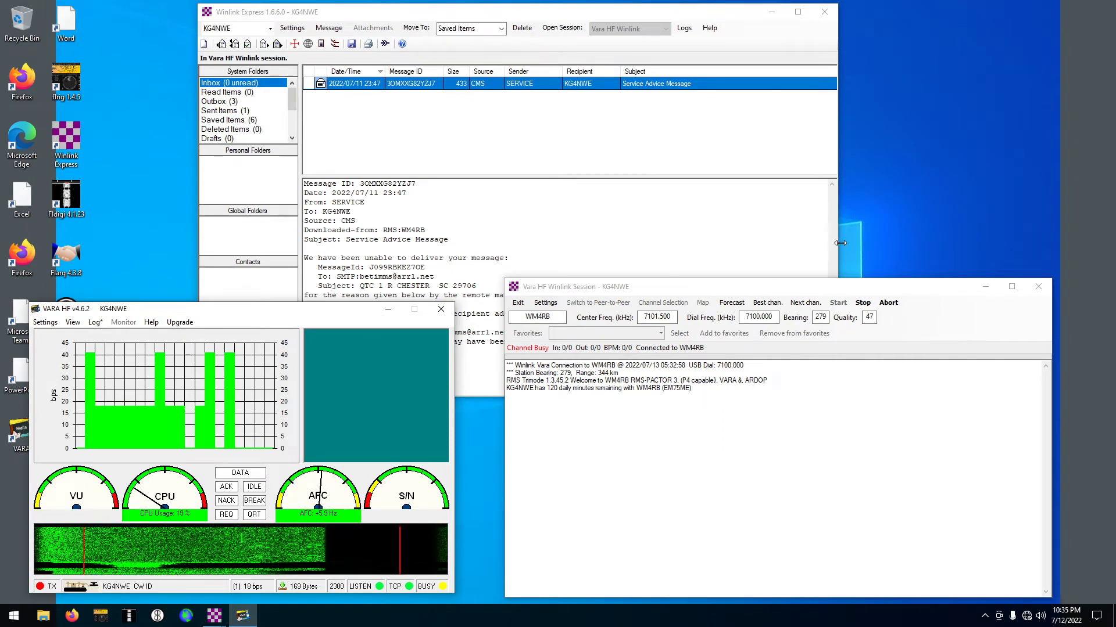
# Abort the WM4RB session and choose WW4MSK at 7102.500 kHz from the HF channel list
pyautogui.click(893, 303)
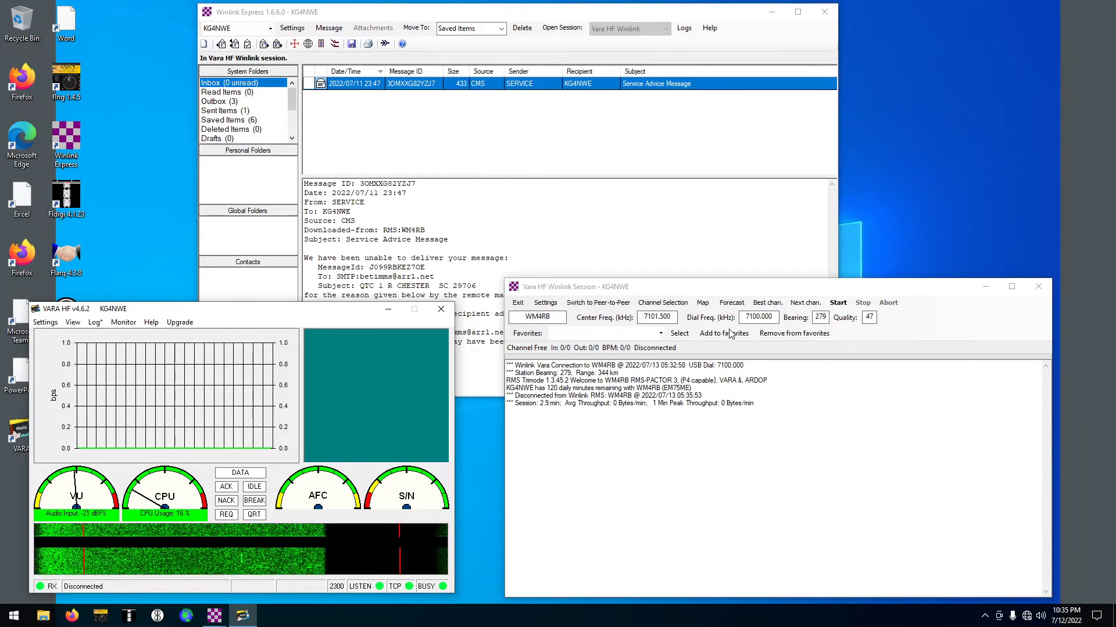
pyautogui.click(645, 305)
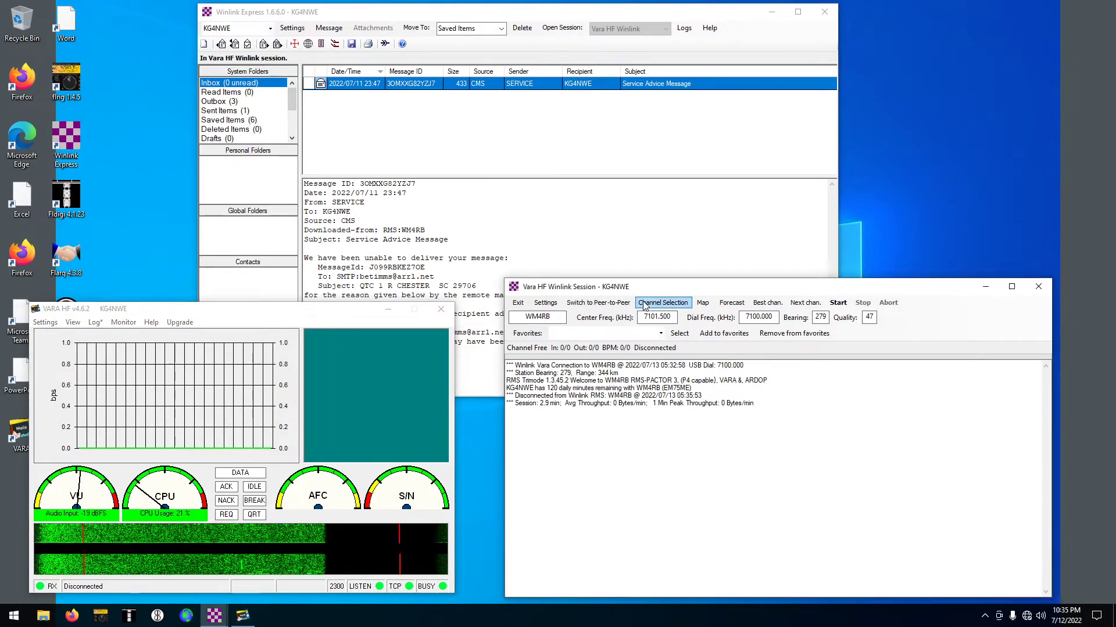
pyautogui.click(643, 302)
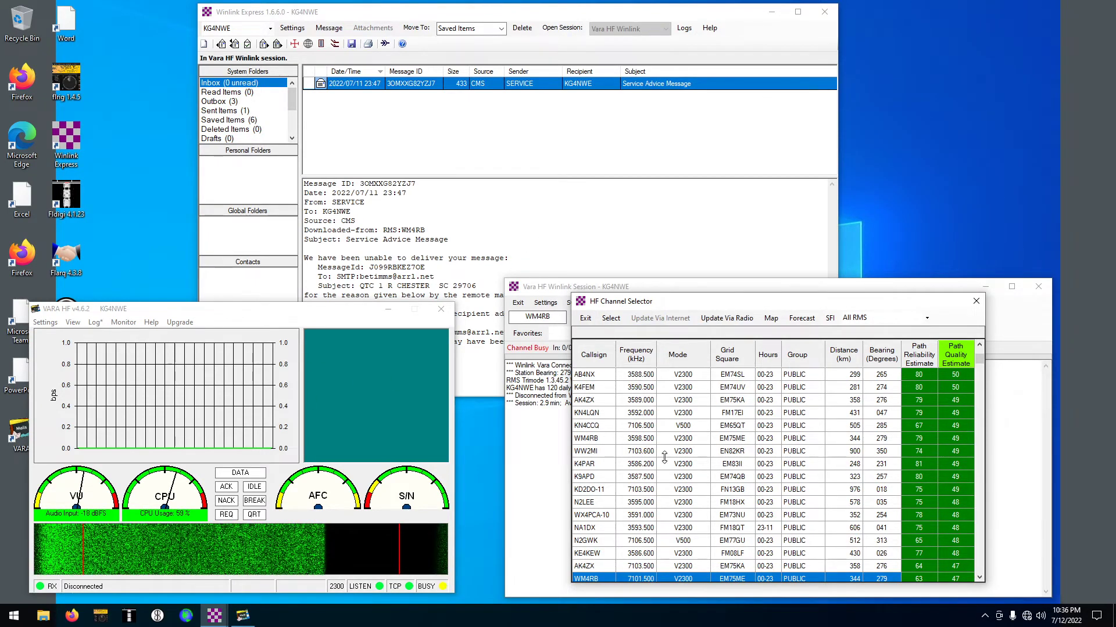
pyautogui.scroll(-3, 664, 465)
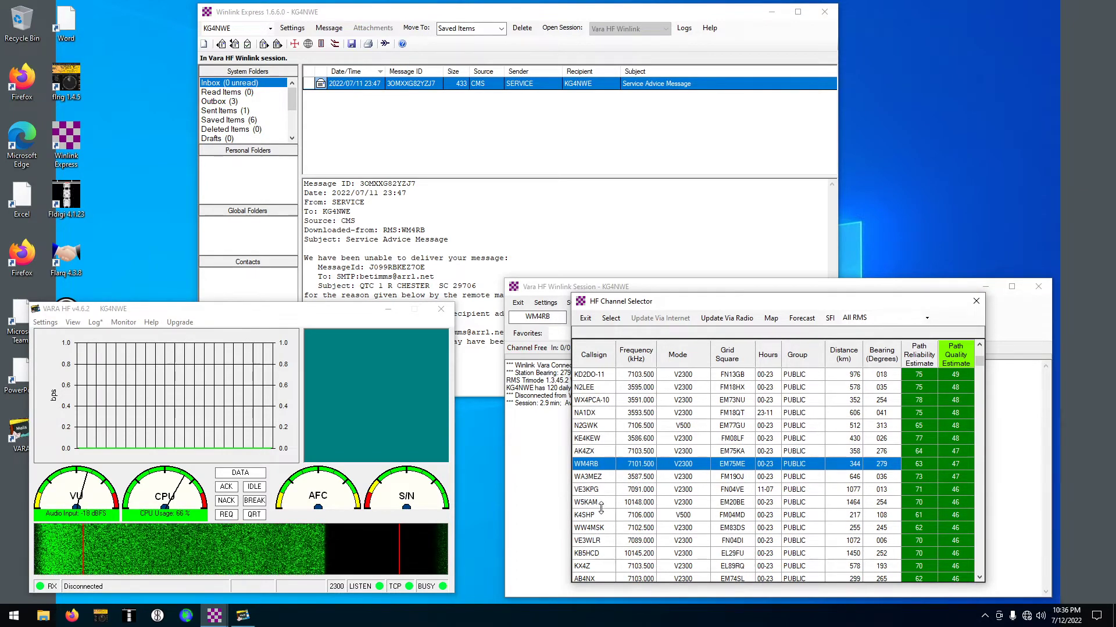
pyautogui.scroll(-1, 595, 494)
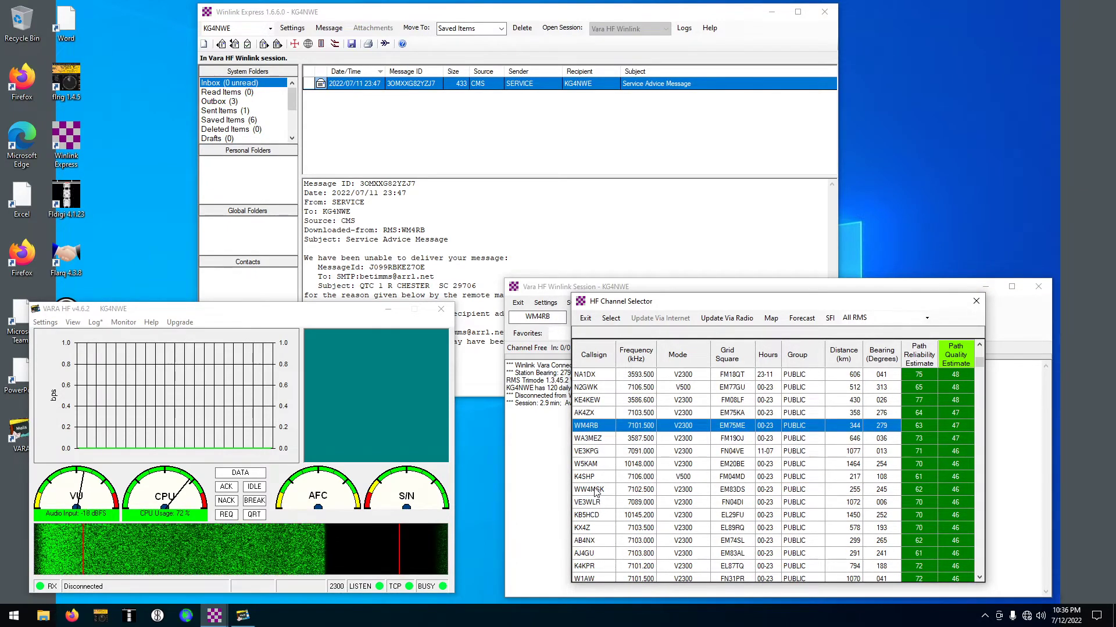
pyautogui.doubleClick(595, 494)
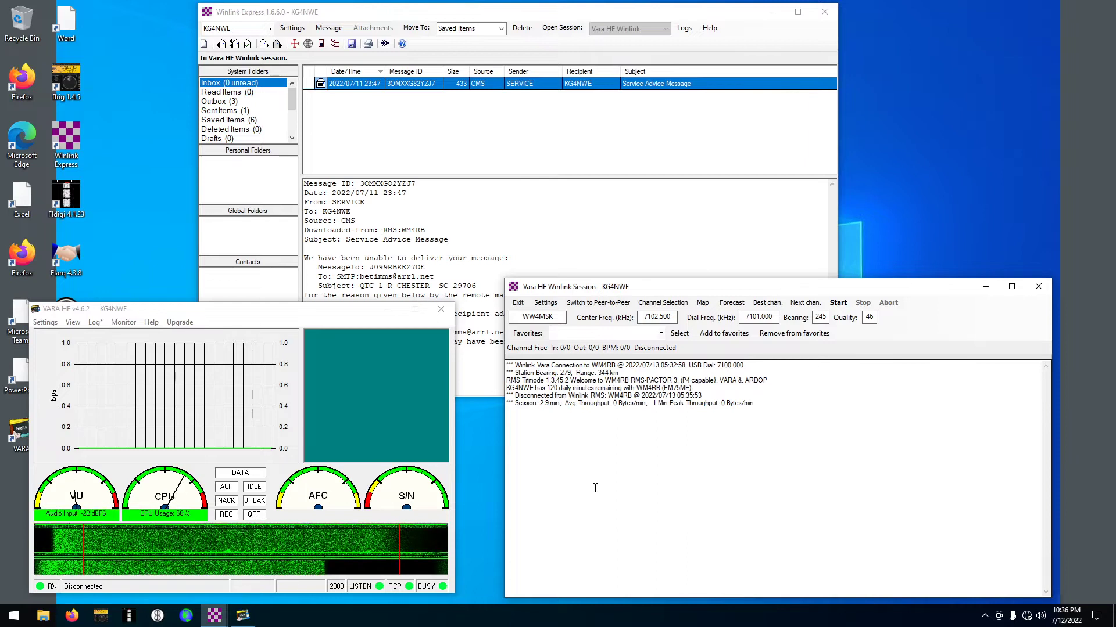
pyautogui.click(837, 304)
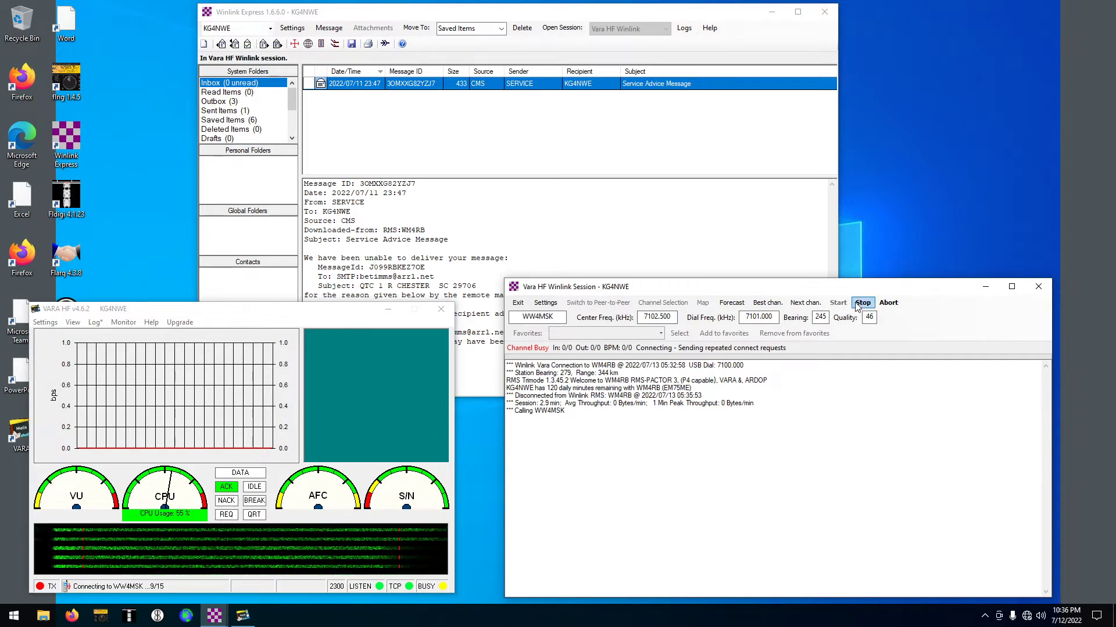
# Select AK4ZX on 7103.500 kHz, start the call, and abort it when unanswered
pyautogui.click(653, 308)
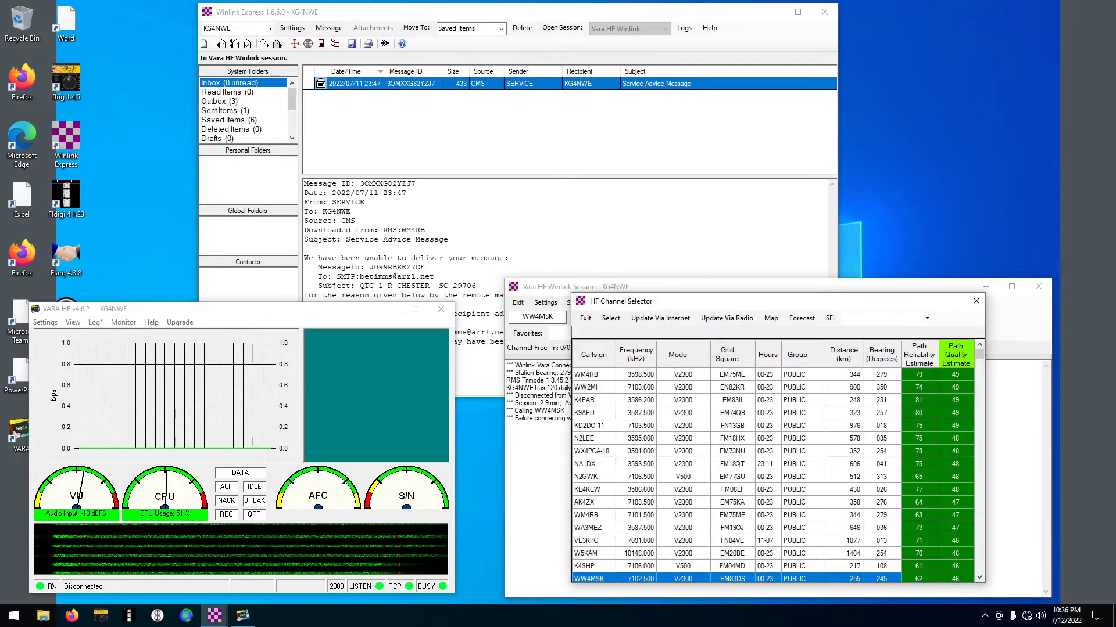
pyautogui.click(587, 504)
pyautogui.doubleClick(585, 503)
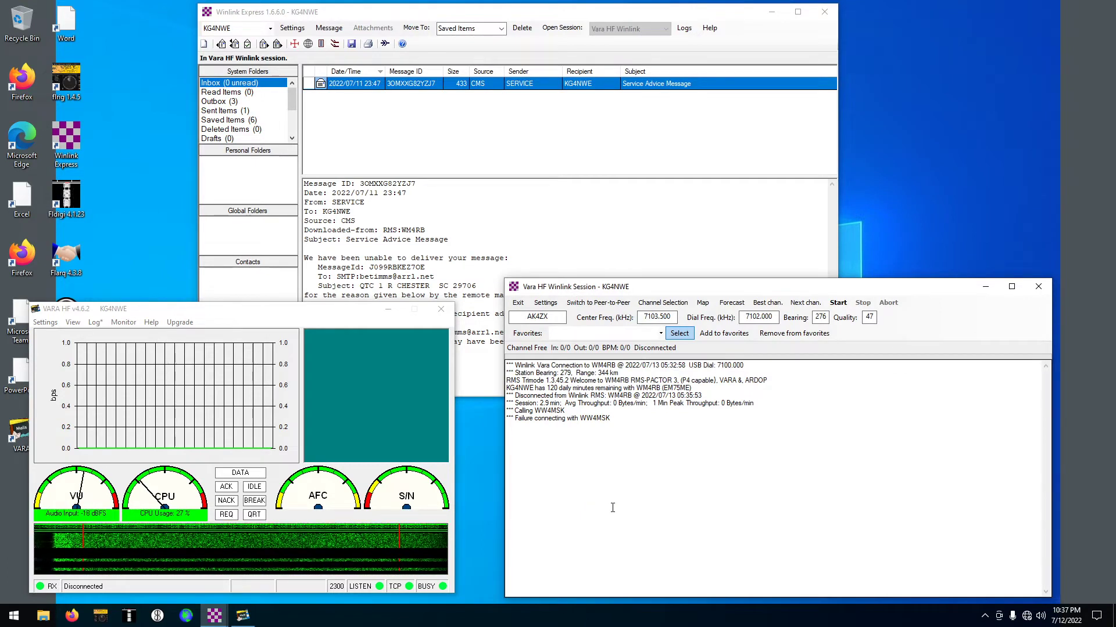
pyautogui.click(839, 303)
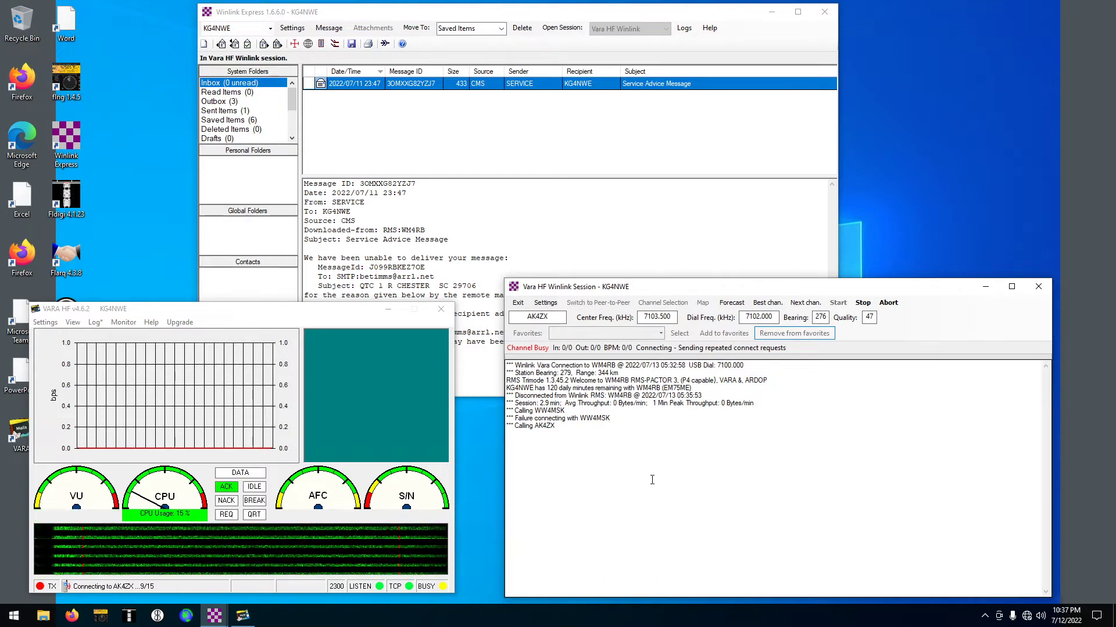
pyautogui.click(888, 303)
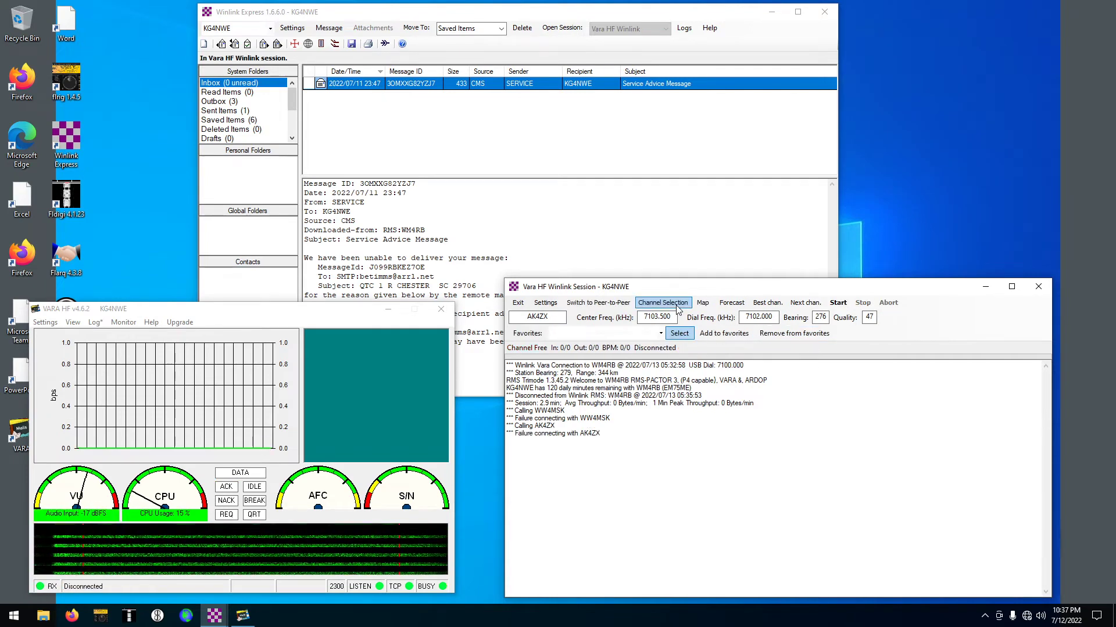
# List all RMS stations, choose KD2DO-11 on 7103.500 kHz, and start the call
pyautogui.click(663, 303)
pyautogui.click(678, 318)
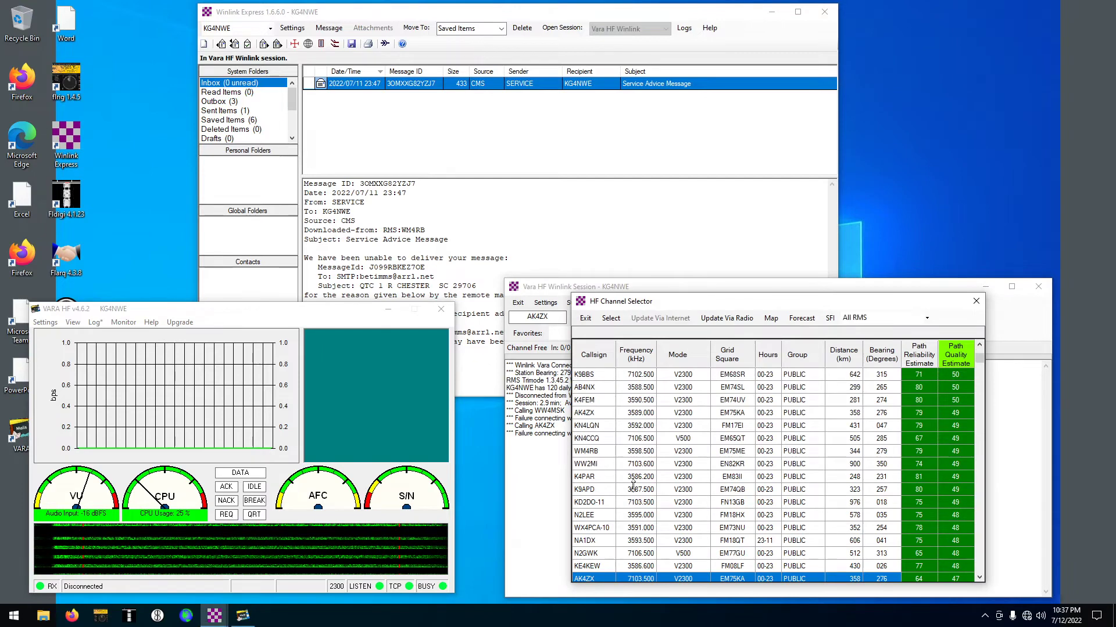
pyautogui.scroll(-2, 631, 523)
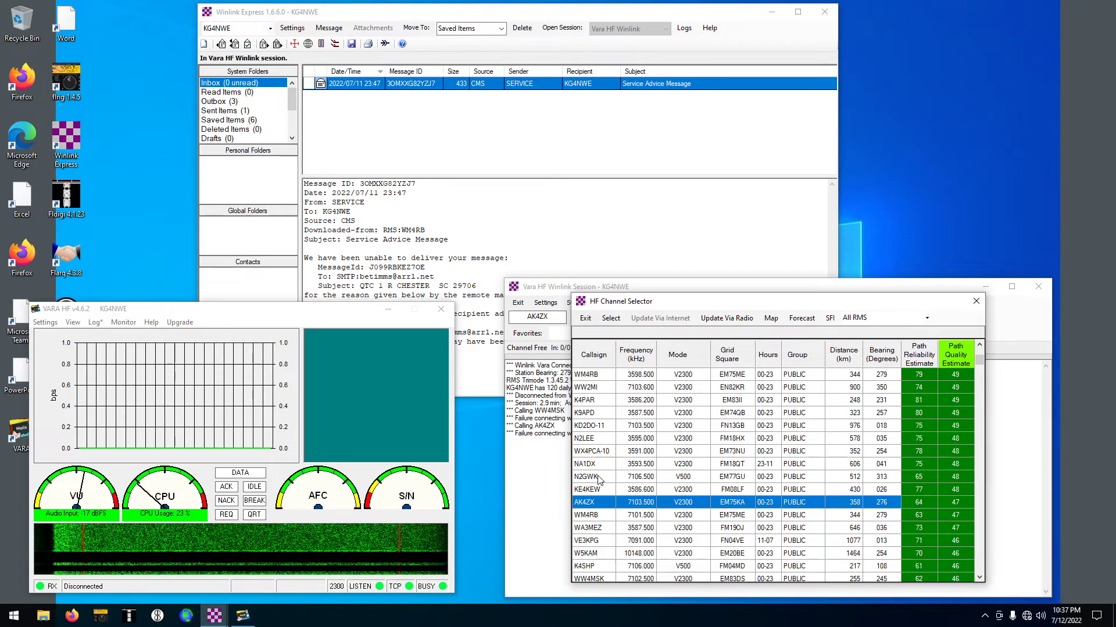
pyautogui.doubleClick(592, 426)
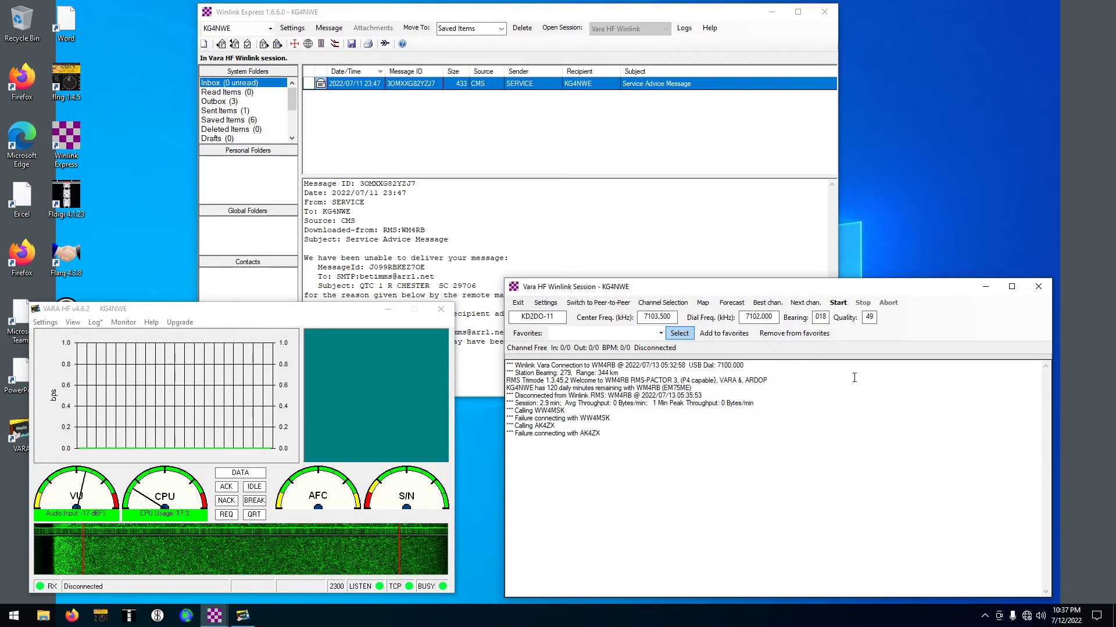
pyautogui.click(837, 304)
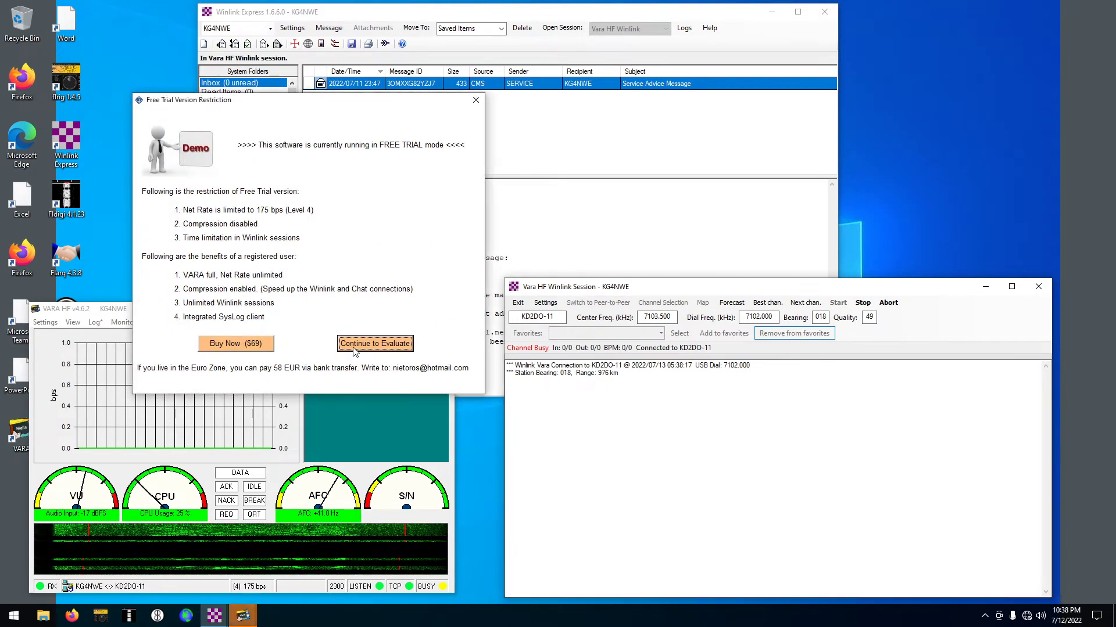
# Dismiss VARA's free-trial notice so the KD2DO-11 message exchange continues
pyautogui.click(353, 341)
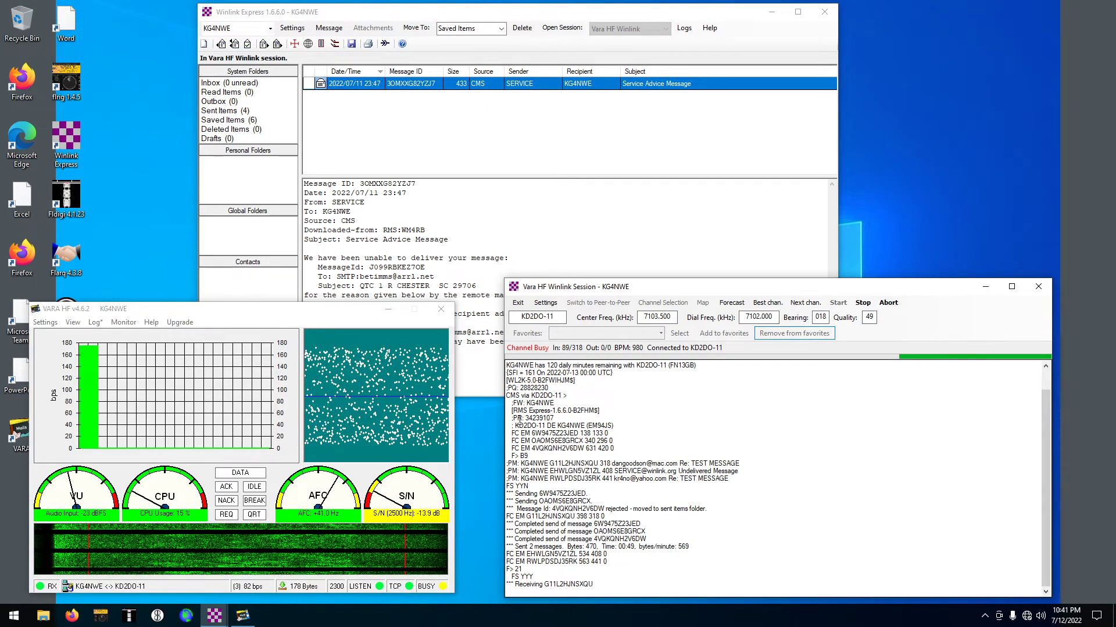
# Highlight the proposal, sent, rejected (398 bytes) and summary log lines, then move the window up-left
pyautogui.moveTo(509, 432); pyautogui.dragTo(547, 487)
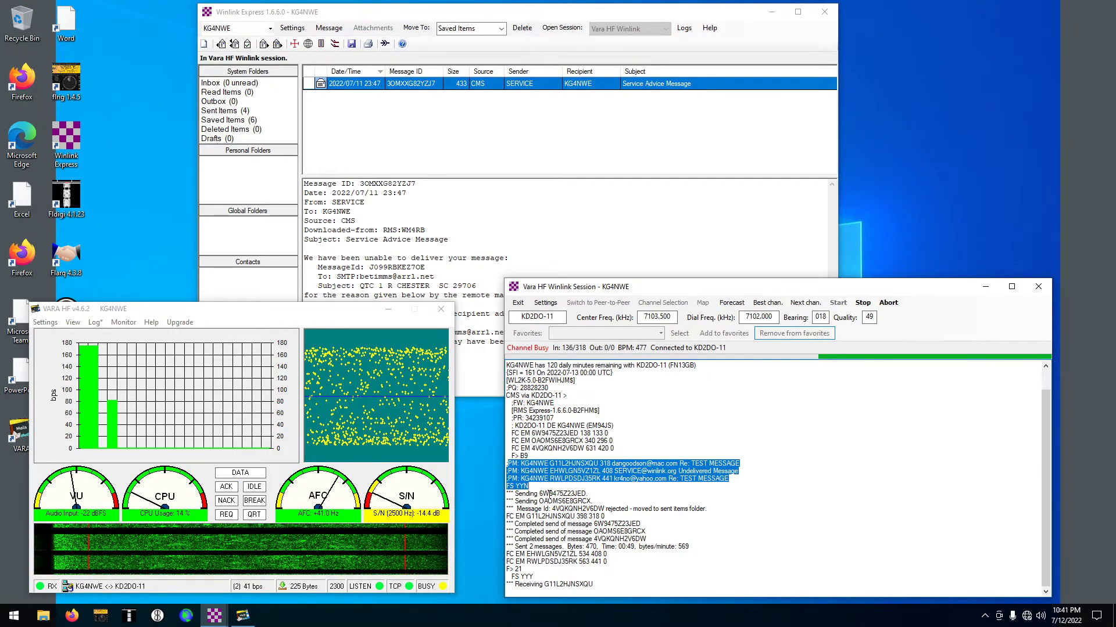
pyautogui.moveTo(549, 494); pyautogui.dragTo(556, 495)
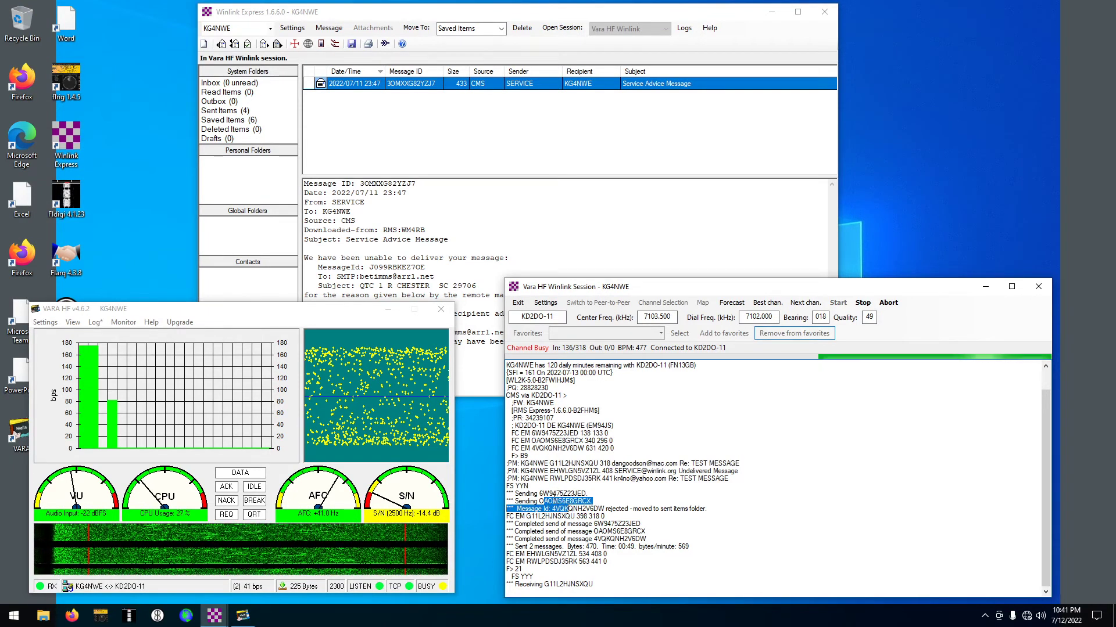
pyautogui.click(544, 510)
pyautogui.moveTo(544, 510); pyautogui.dragTo(705, 512)
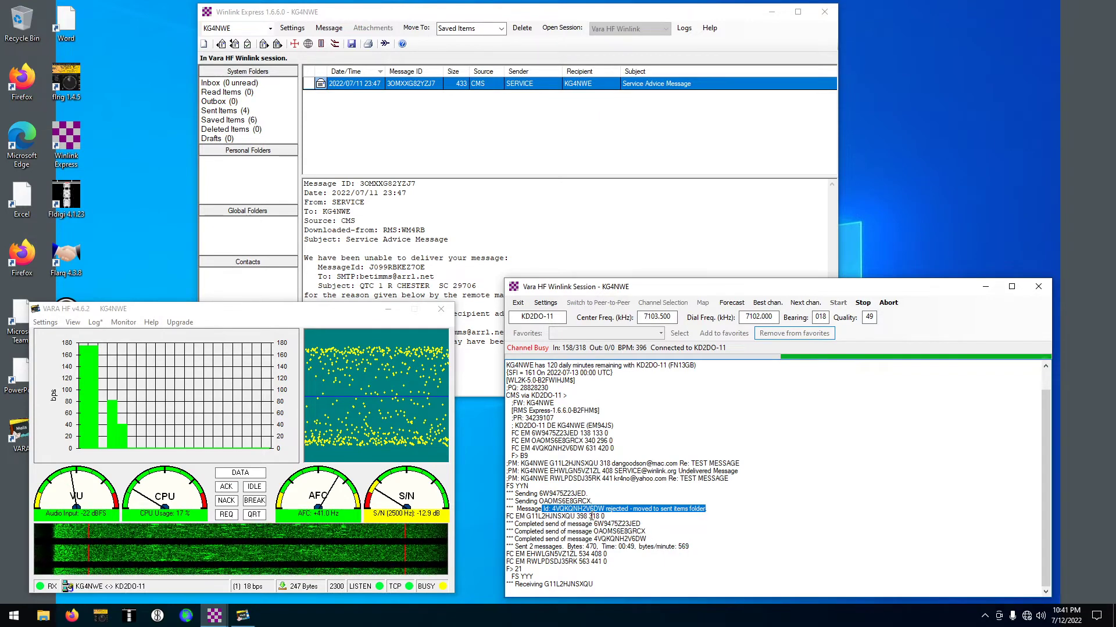
pyautogui.doubleClick(582, 516)
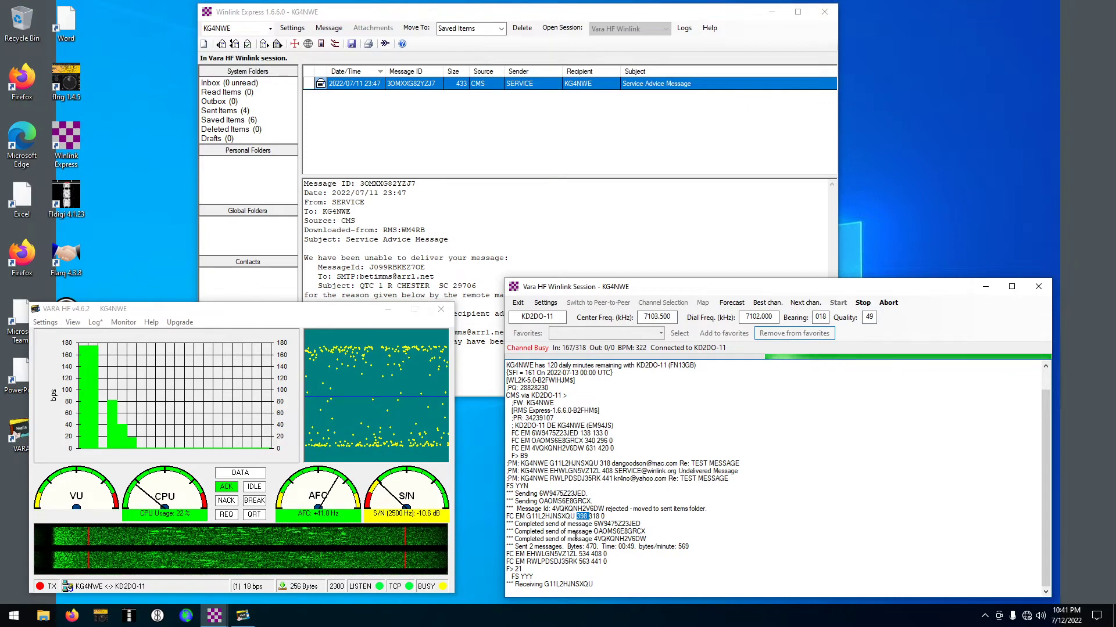
pyautogui.moveTo(511, 520); pyautogui.dragTo(670, 547)
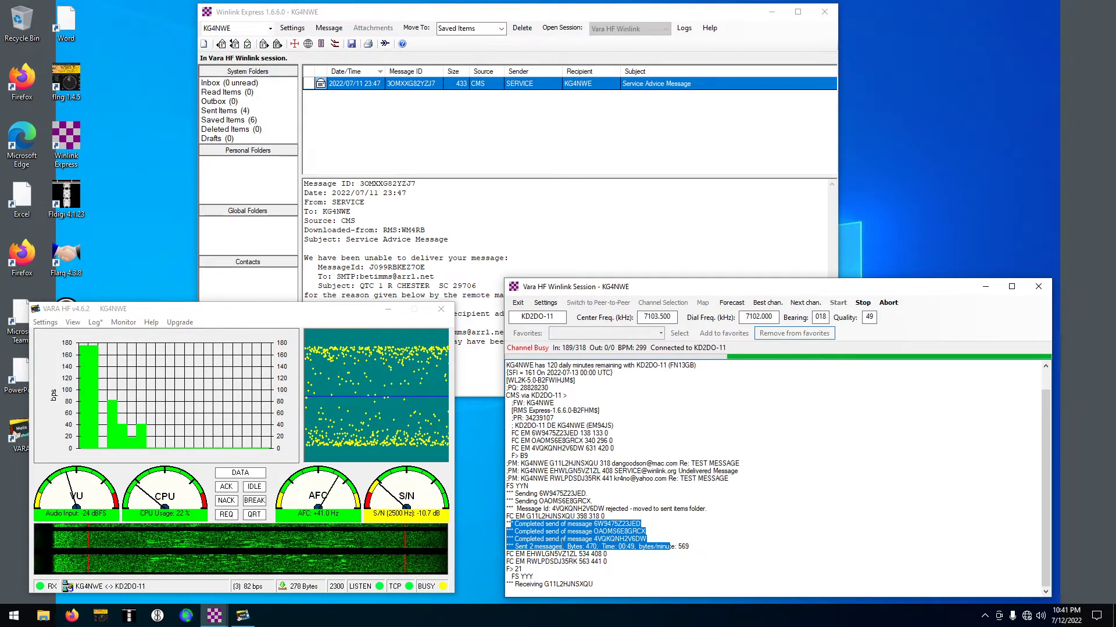
pyautogui.click(527, 549)
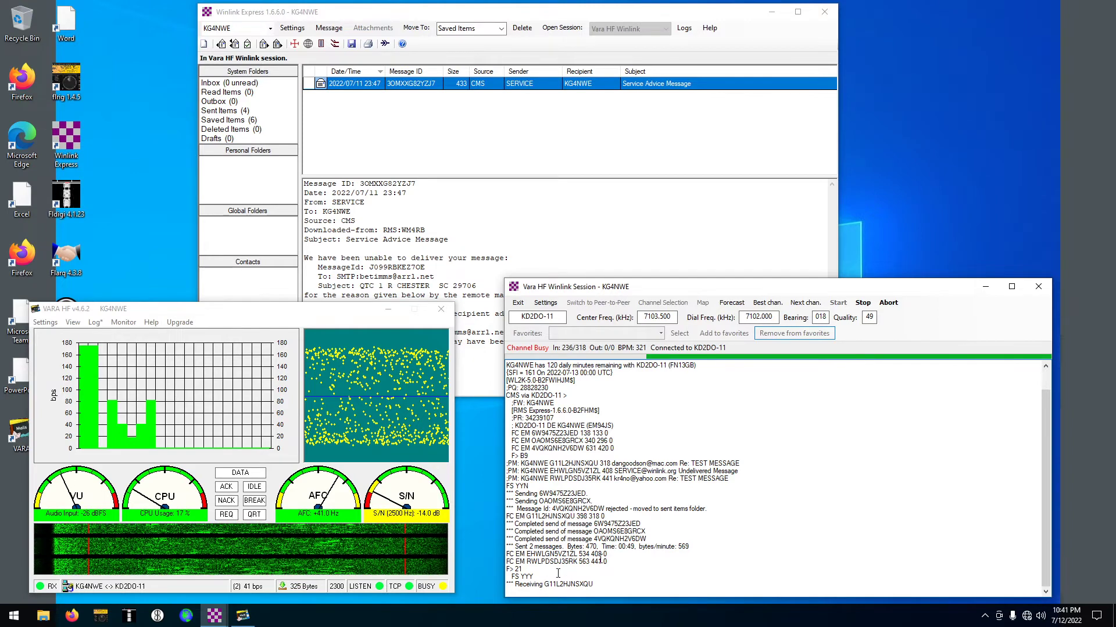
pyautogui.moveTo(625, 287); pyautogui.dragTo(597, 227)
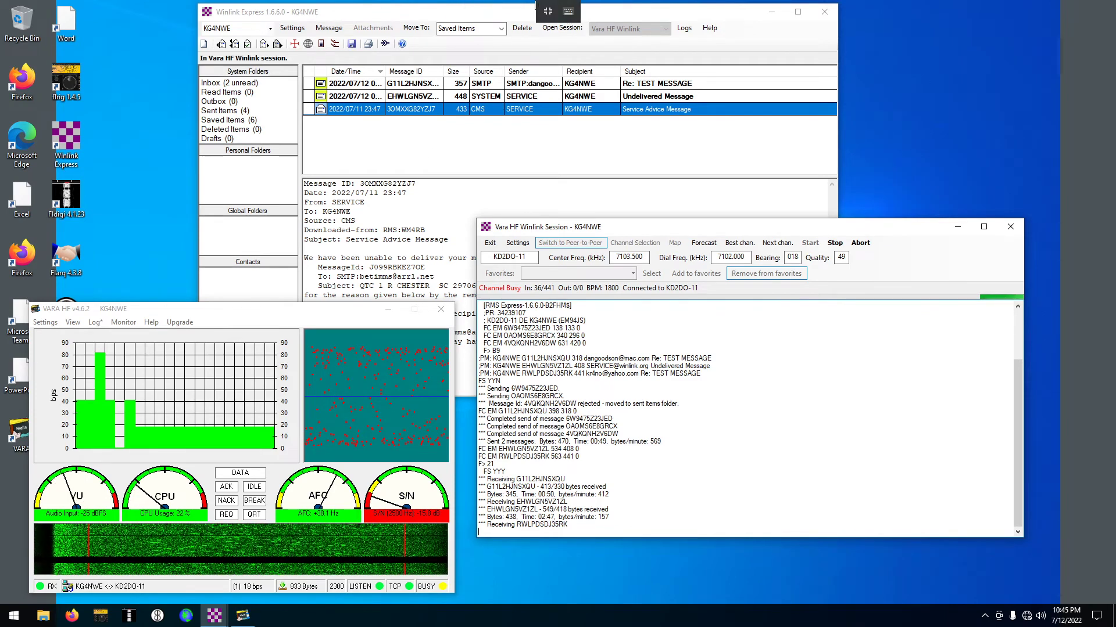
# Take the virtual machine out of fullscreen, then return it to fullscreen via View
pyautogui.click(545, 10)
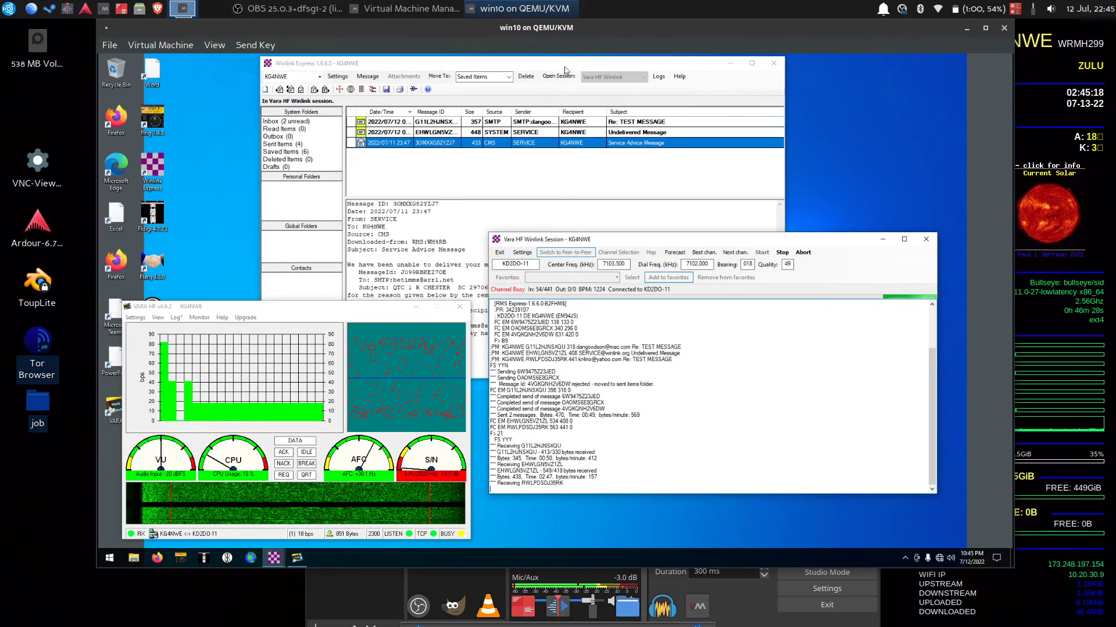
pyautogui.click(207, 46)
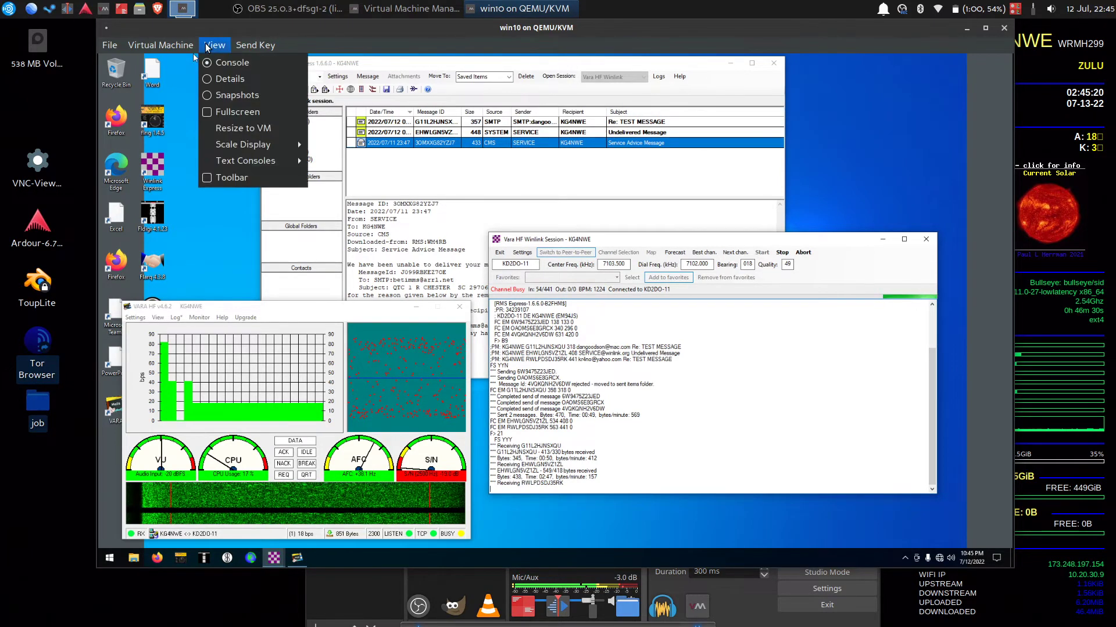
pyautogui.click(222, 116)
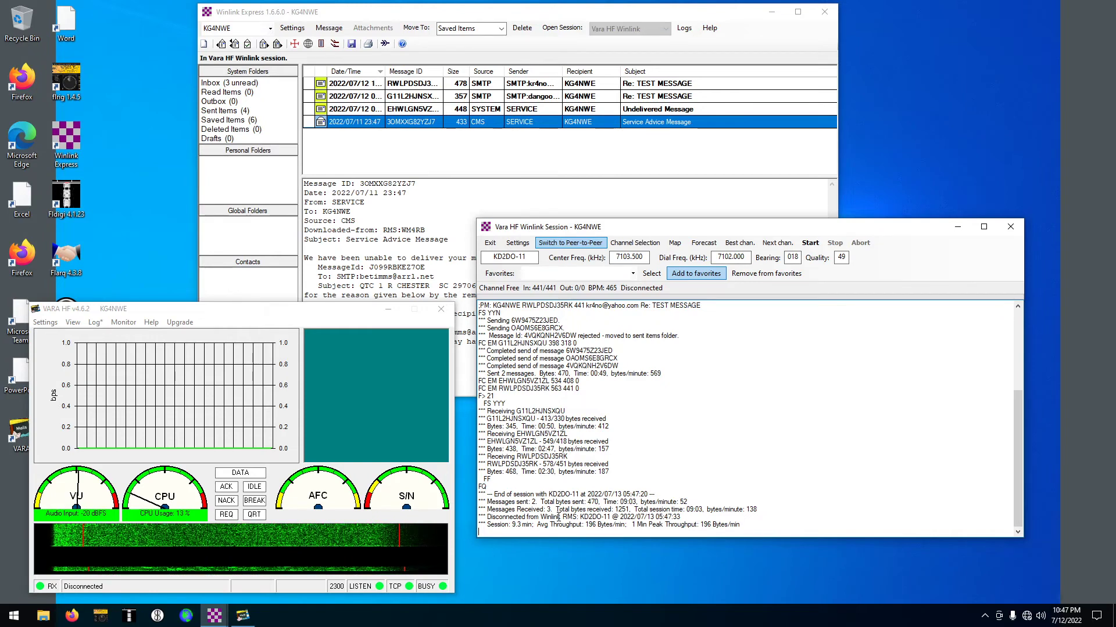
# Bring the message list forward and read the Undelivered Message notice, selecting its To line
pyautogui.click(450, 12)
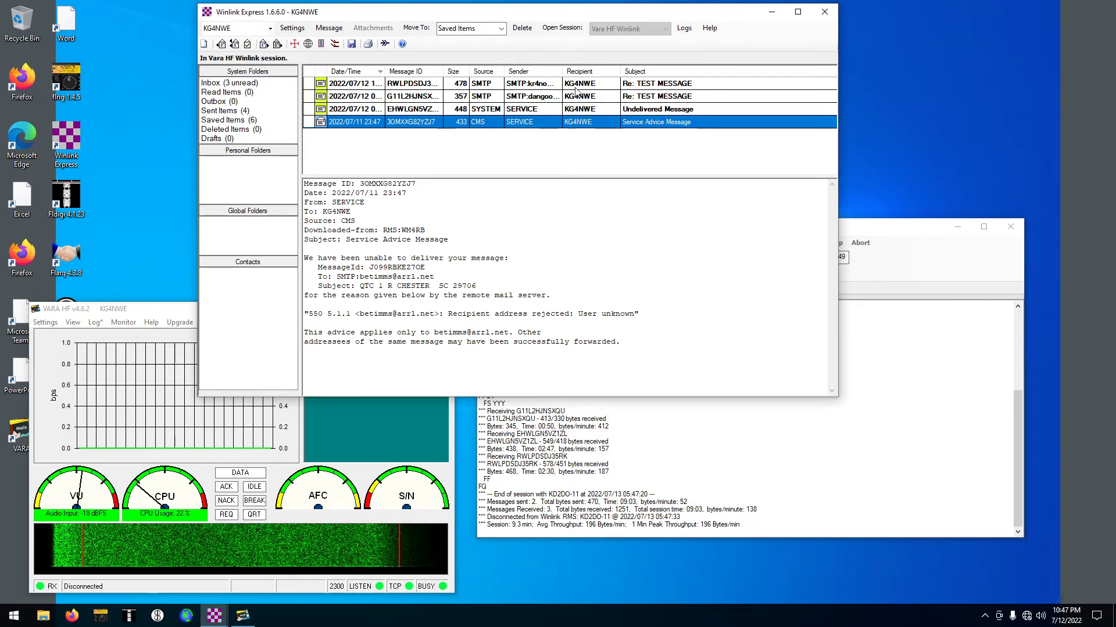
pyautogui.click(371, 108)
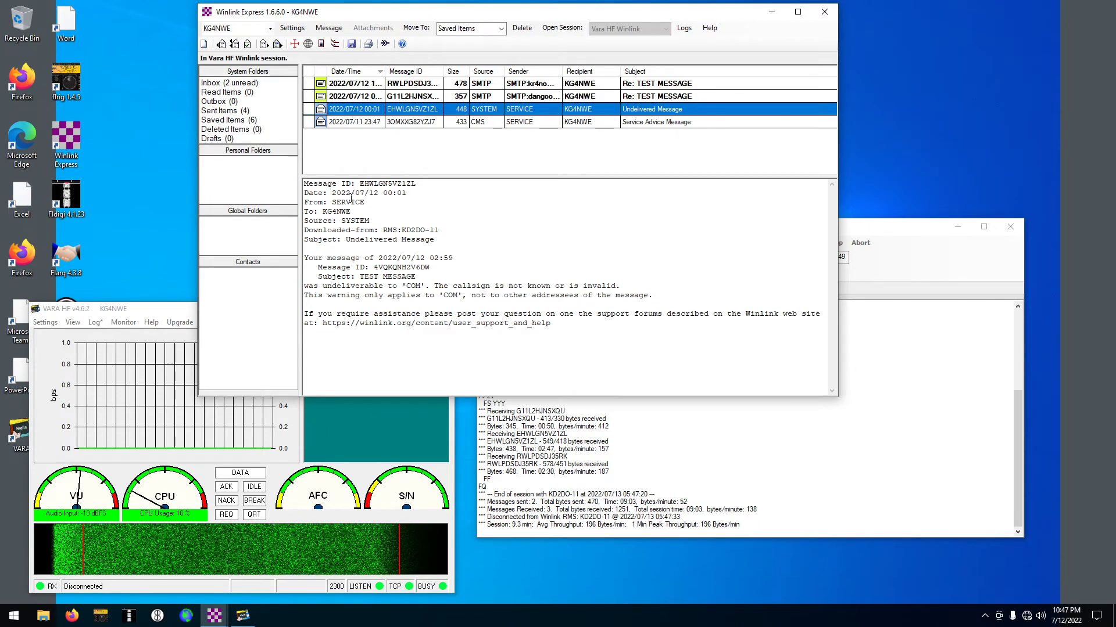
pyautogui.tripleClick(350, 212)
pyautogui.click(379, 213)
# Read the Got it!! reply, the Undelivered Message notice and the Service Advice Message in the Inbox
pyautogui.click(488, 96)
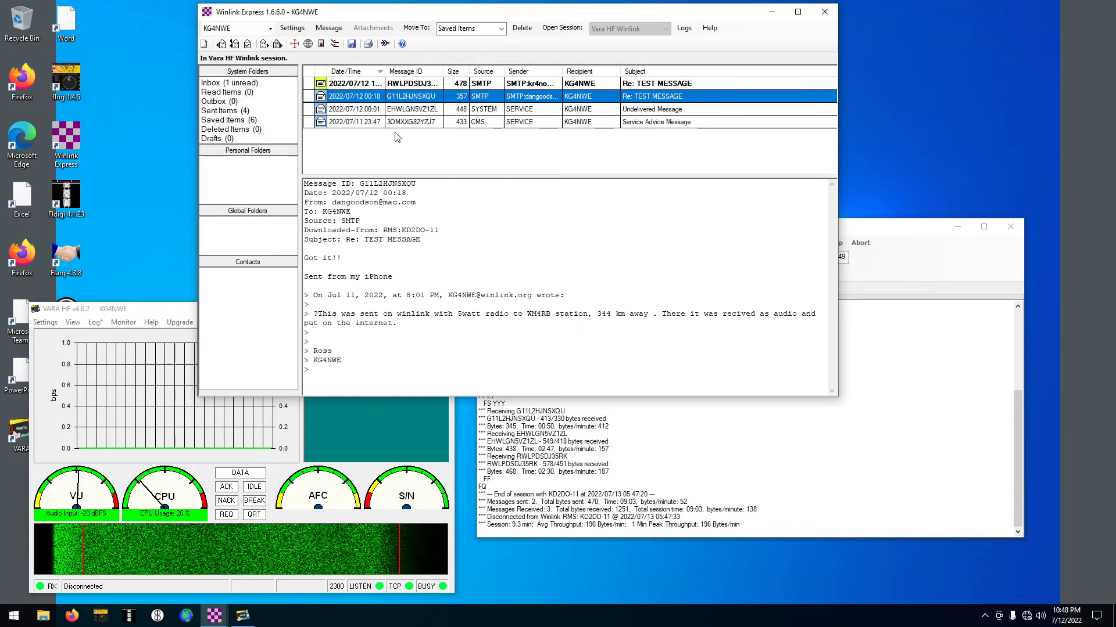
pyautogui.click(394, 112)
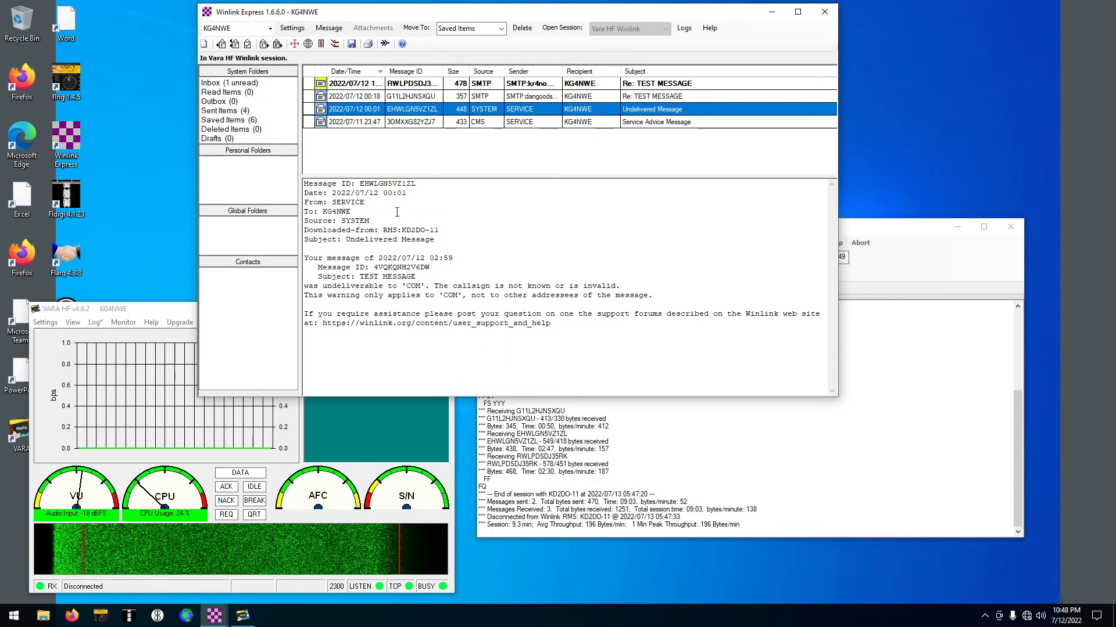
pyautogui.click(495, 122)
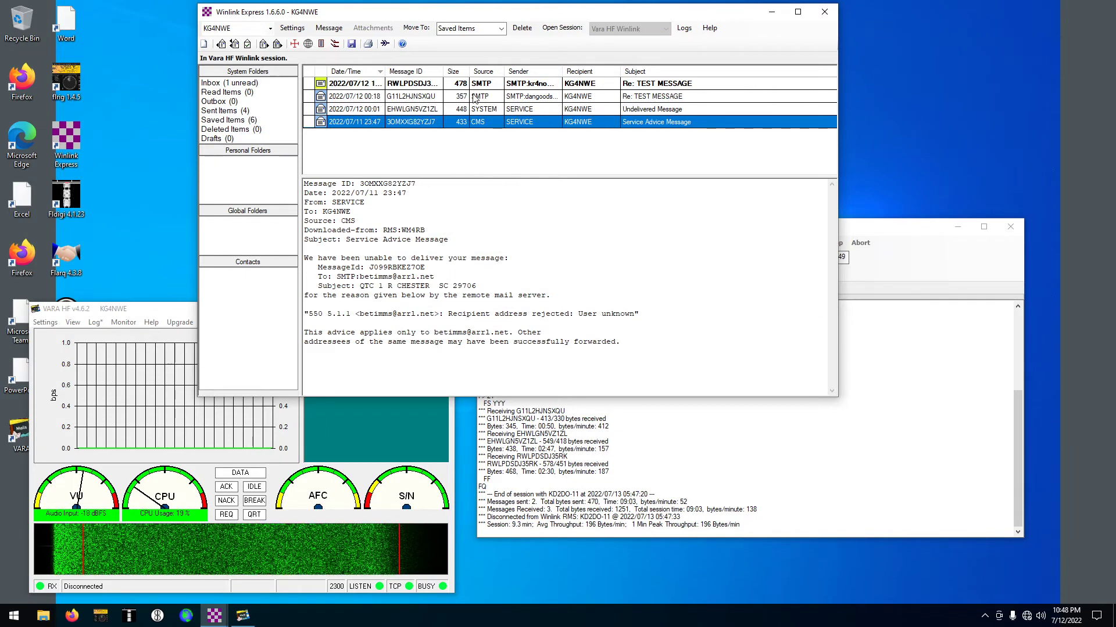
pyautogui.click(474, 97)
pyautogui.click(463, 122)
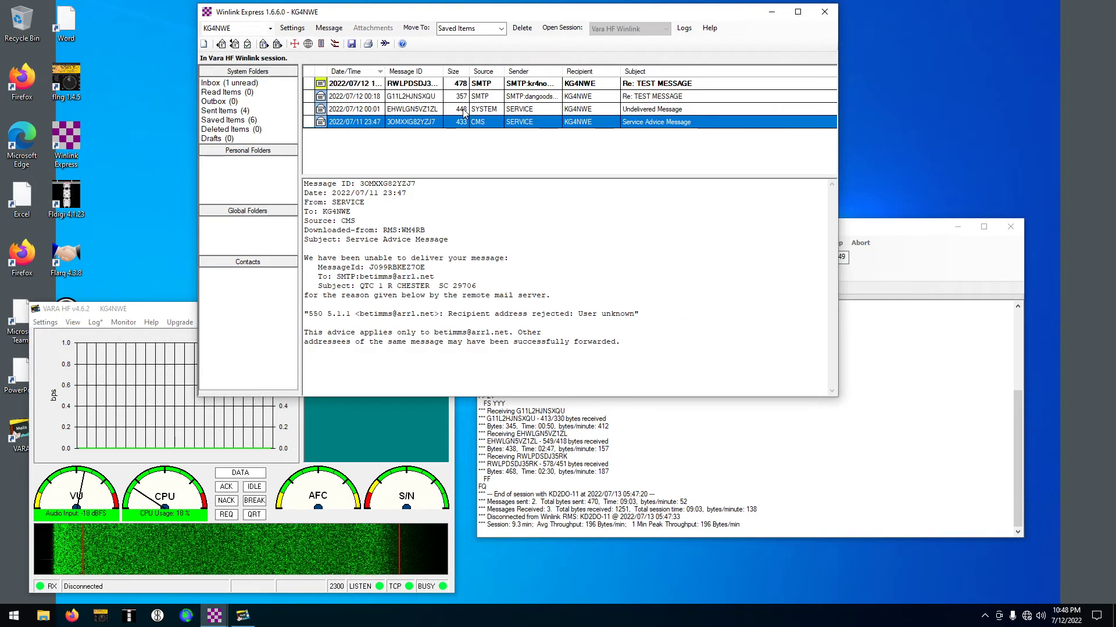
pyautogui.click(464, 110)
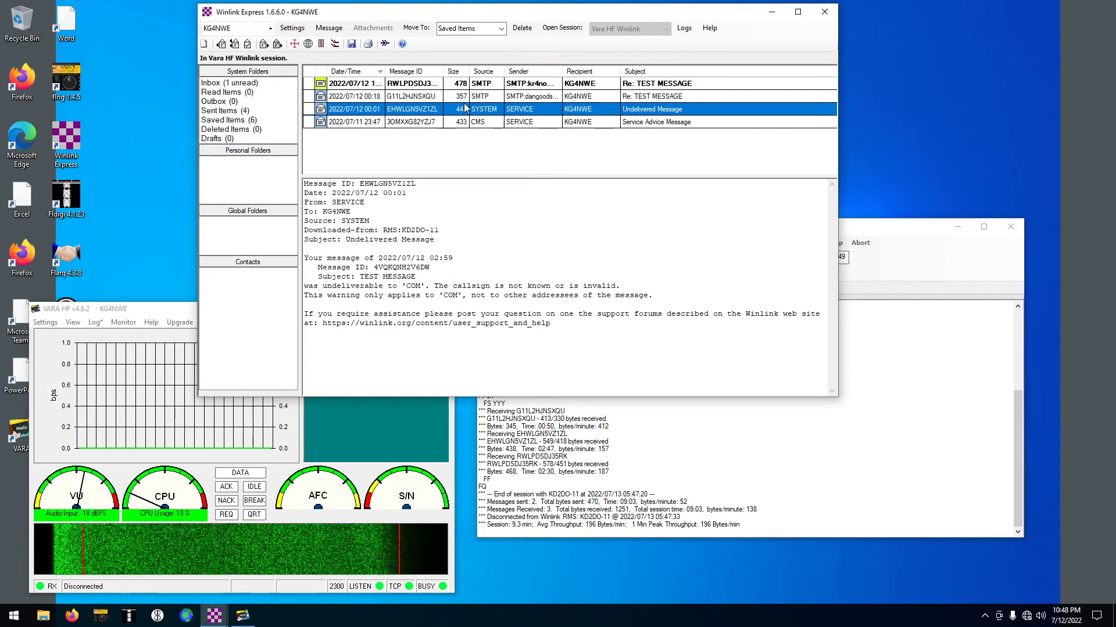
pyautogui.click(466, 96)
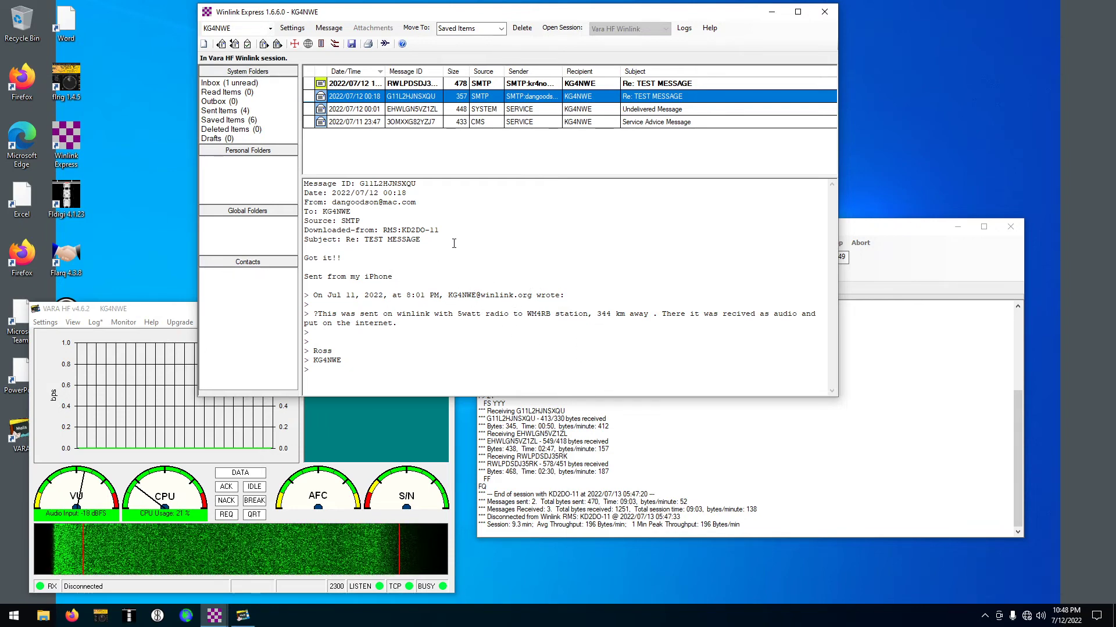
# Read the last unread Re: TEST MESSAGE reply, select its sender and recipient lines, then reopen Got it!!
pyautogui.click(494, 84)
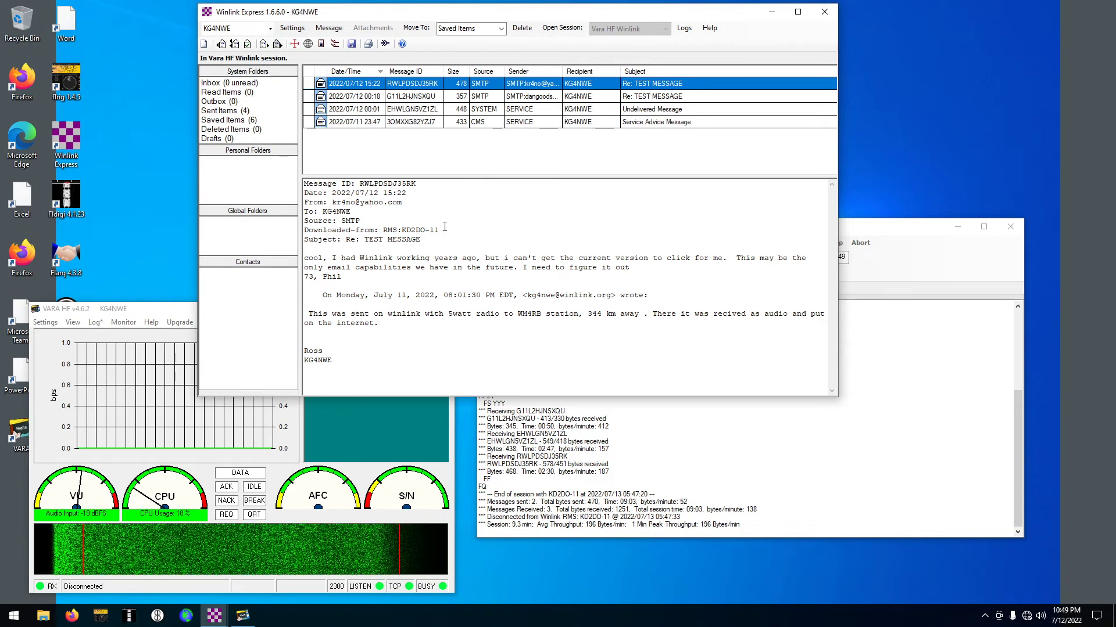
pyautogui.moveTo(406, 203); pyautogui.dragTo(375, 203)
pyautogui.click(459, 97)
# Select RMS station AB4NX (7103.000 kHz) in the Vara HF channel list and call it
pyautogui.click(459, 108)
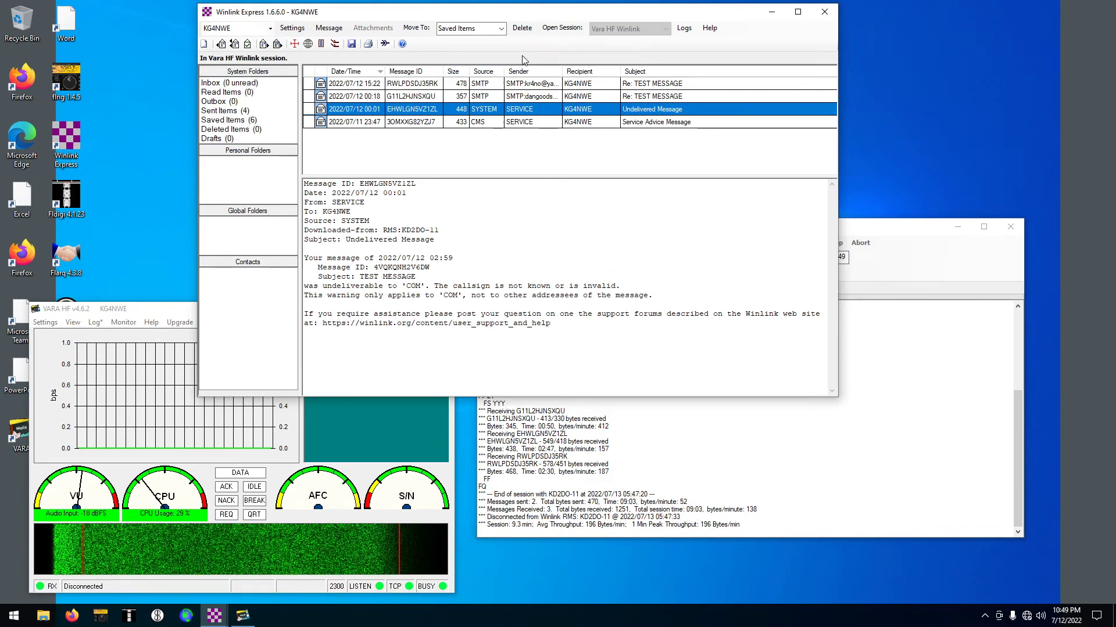
pyautogui.click(906, 516)
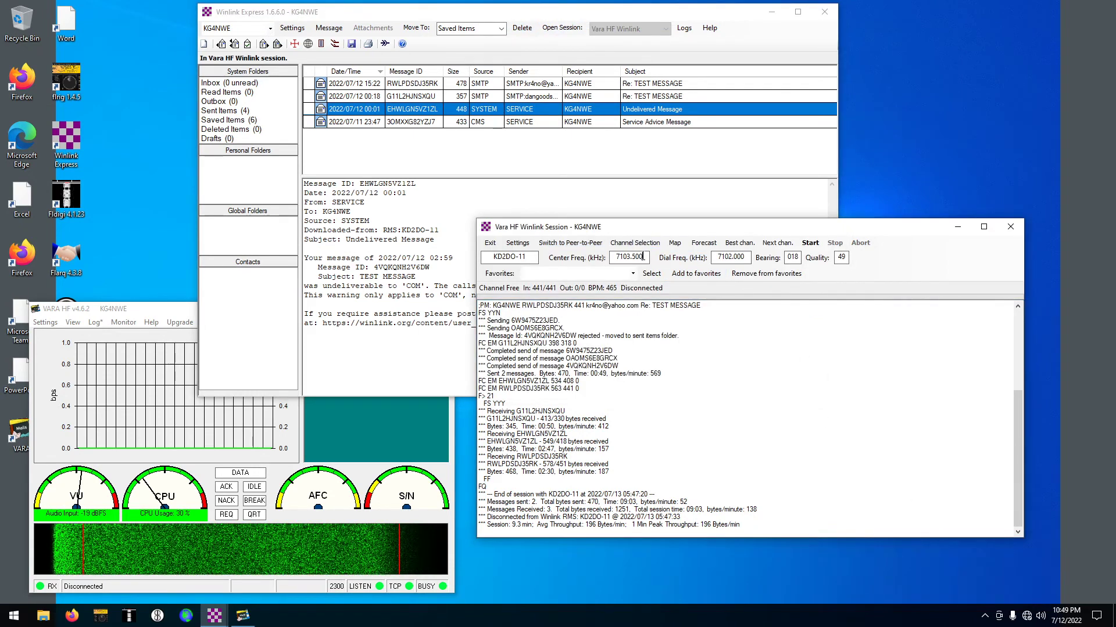
pyautogui.click(635, 243)
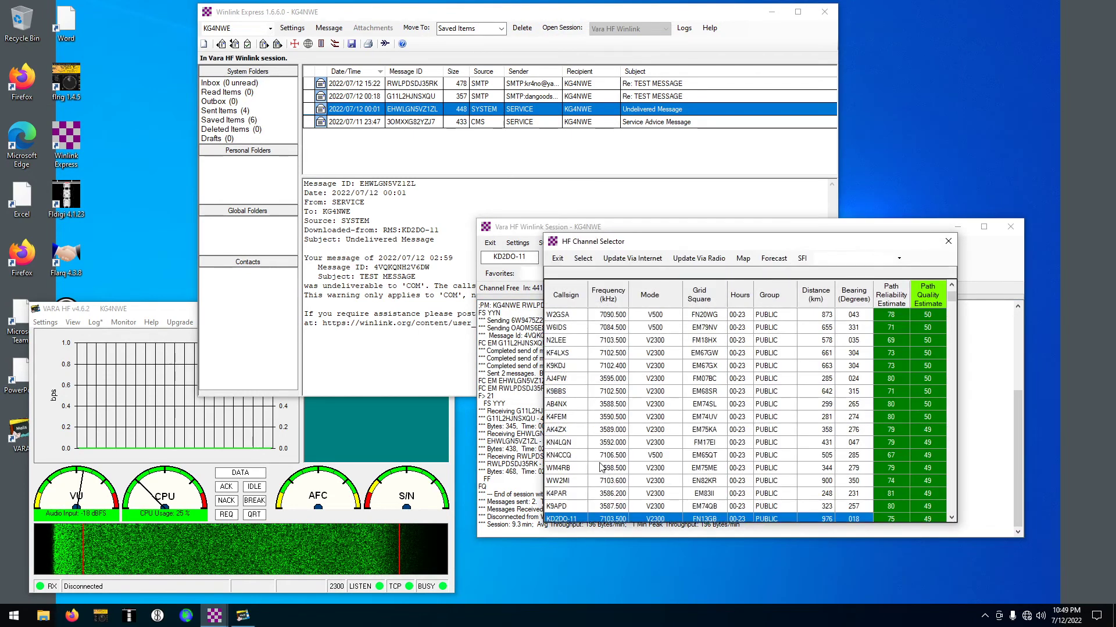
pyautogui.scroll(-10, 587, 465)
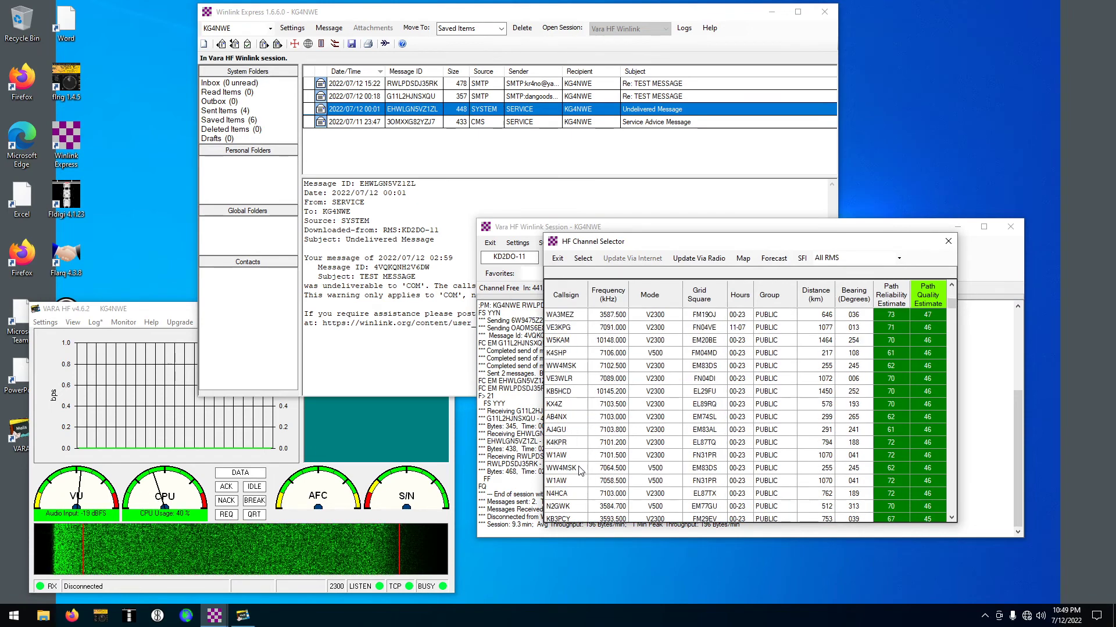
pyautogui.doubleClick(562, 417)
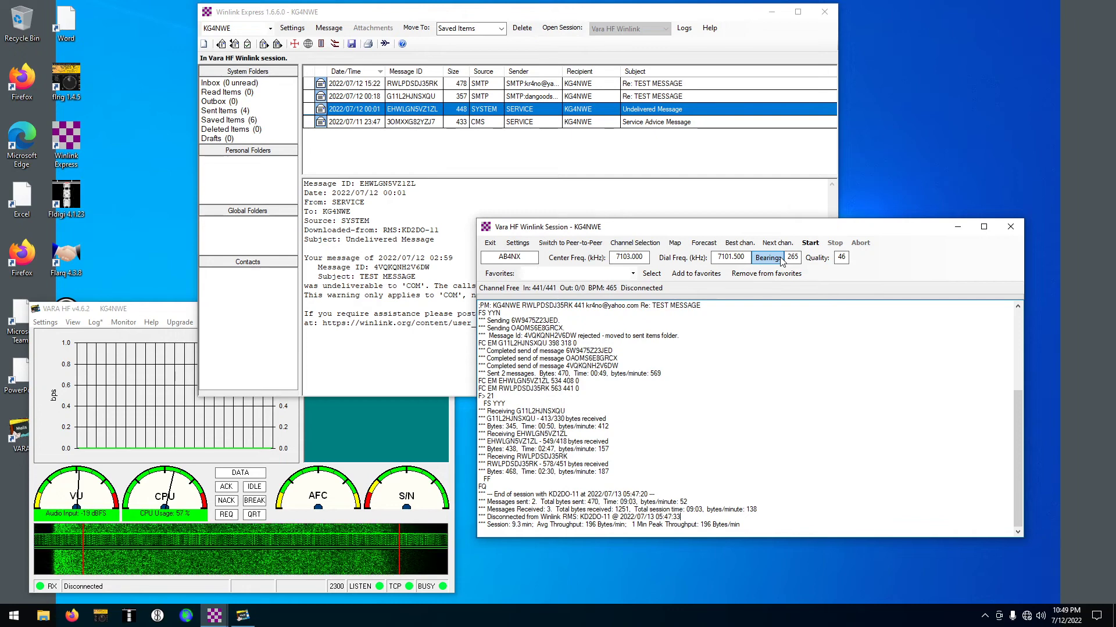
pyautogui.click(807, 244)
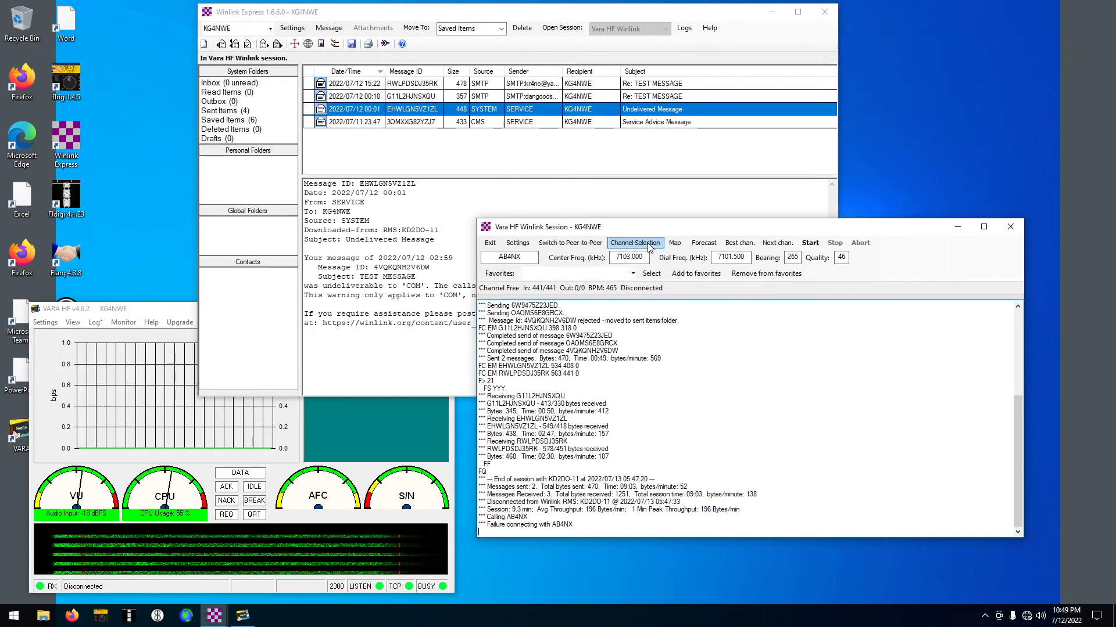
# Choose KX4Z from the Channel Selection list and start the VARA HF call on 7103.500 kHz
pyautogui.click(648, 244)
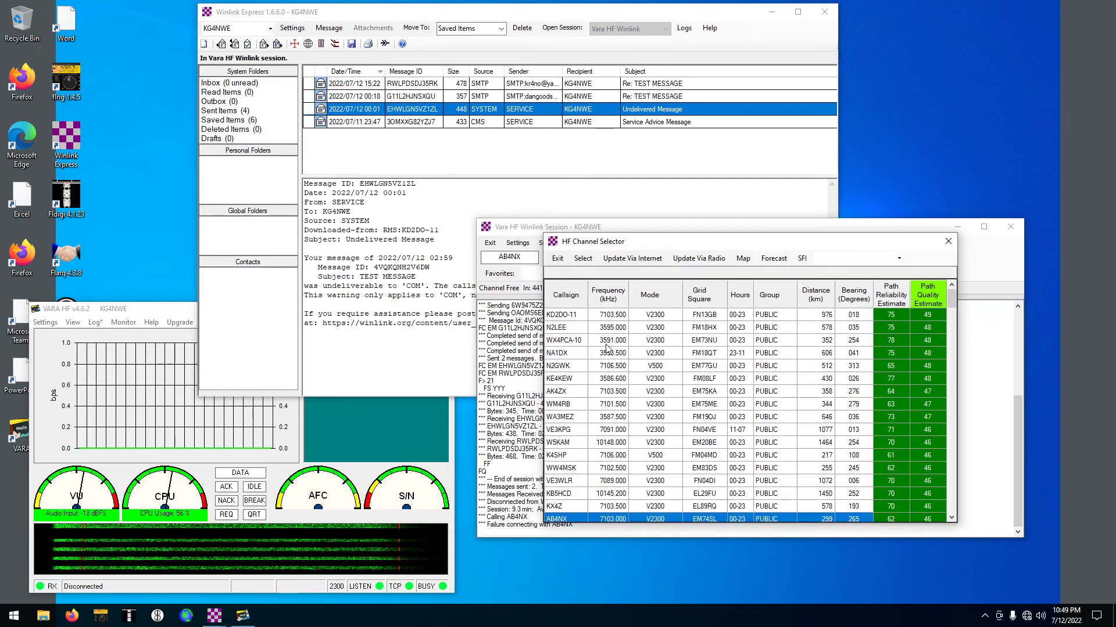
pyautogui.scroll(-2, 565, 501)
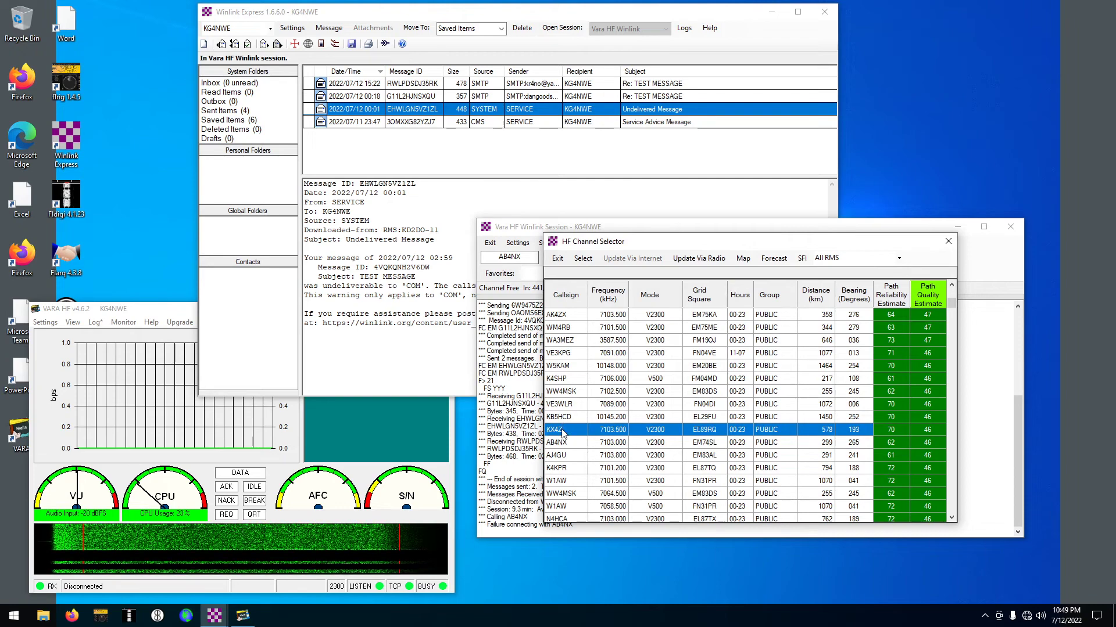
pyautogui.doubleClick(561, 435)
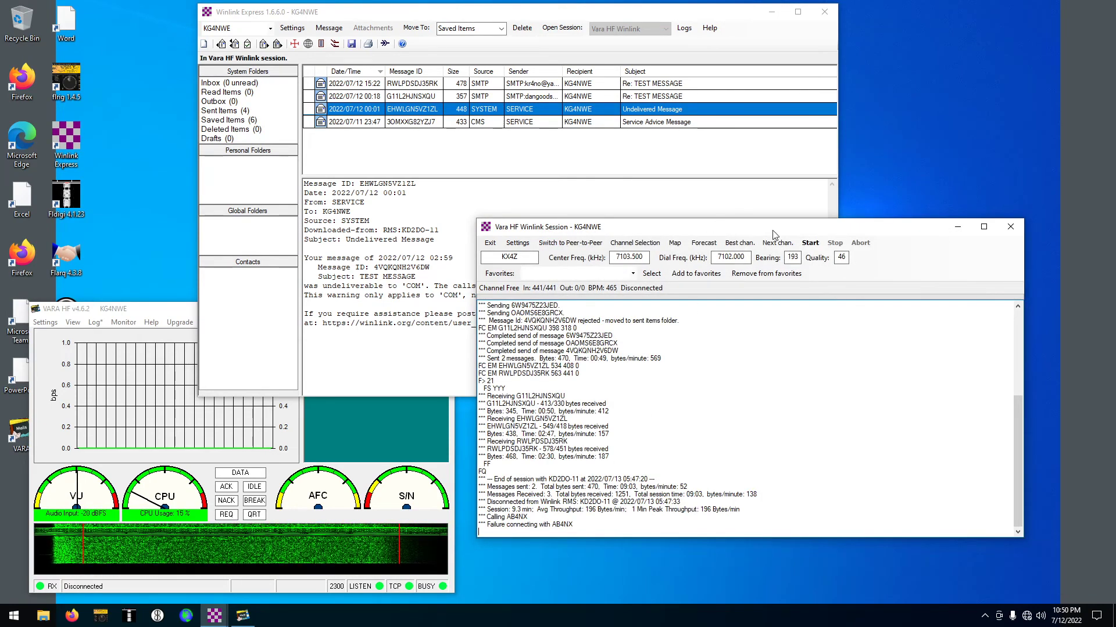
pyautogui.click(804, 243)
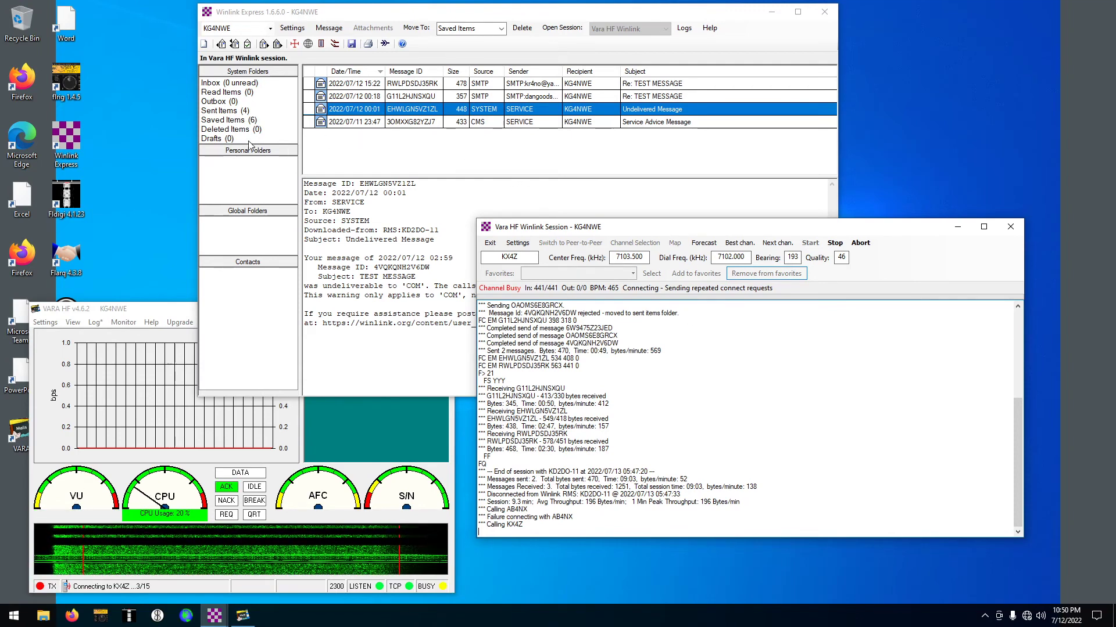
# Check Sent Items and the CMSWEBSVC request, leave the empty Outbox open, and watch the KX4Z session and VARA windows
pyautogui.click(233, 110)
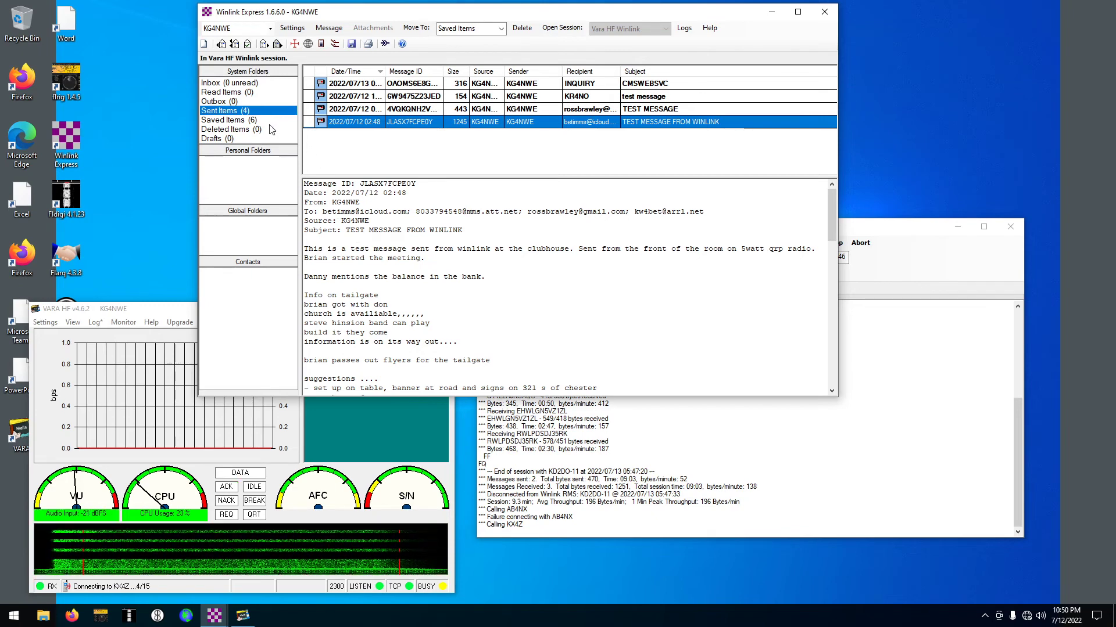
pyautogui.click(365, 83)
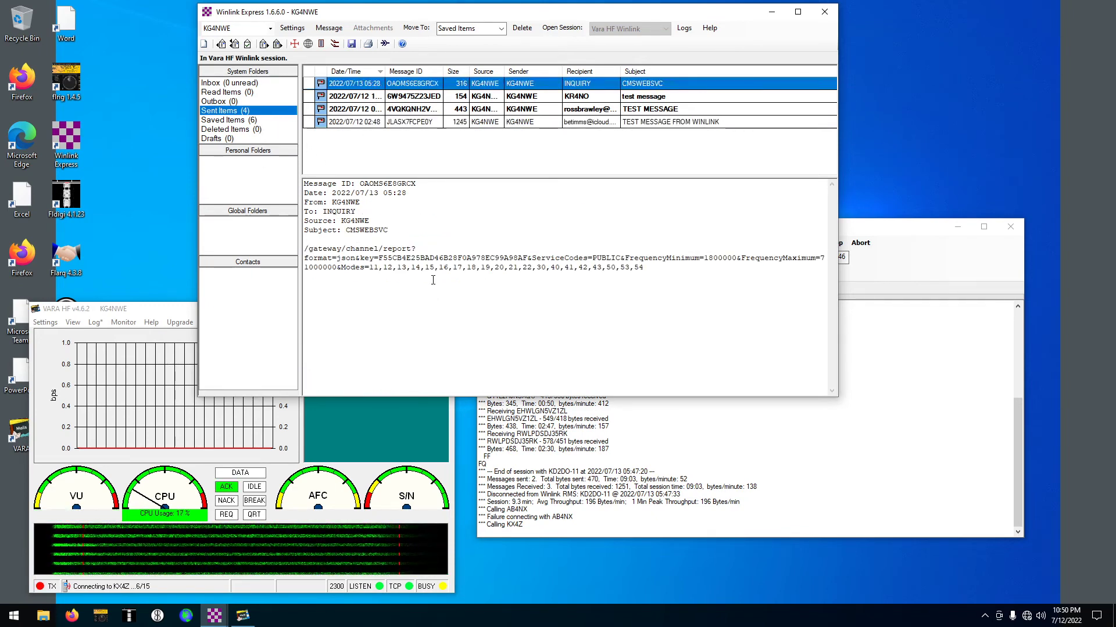
pyautogui.click(246, 102)
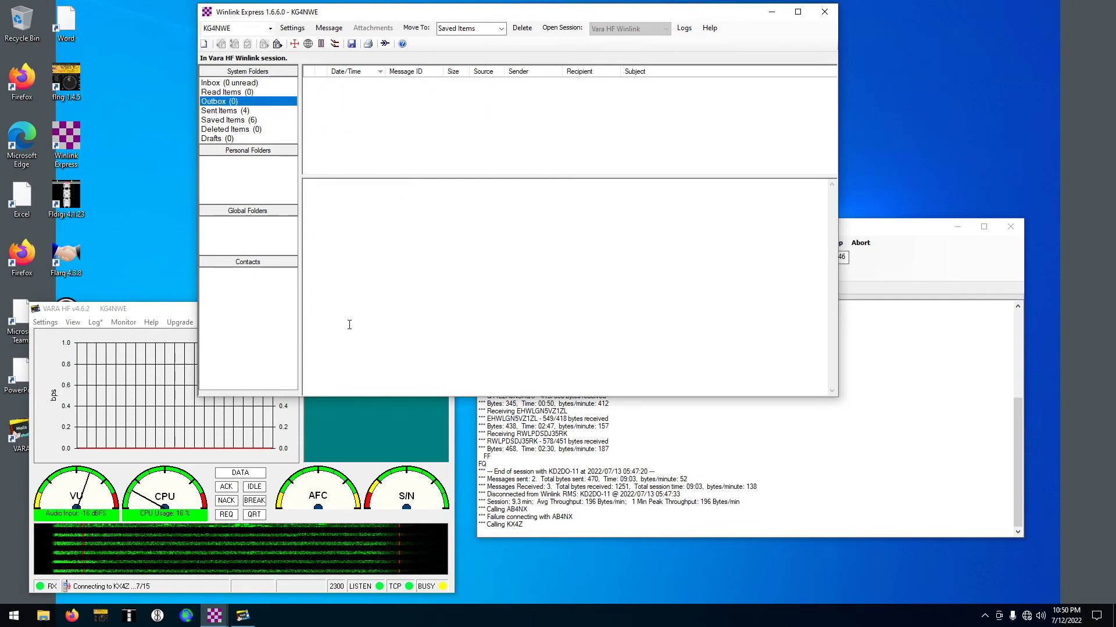
pyautogui.click(622, 511)
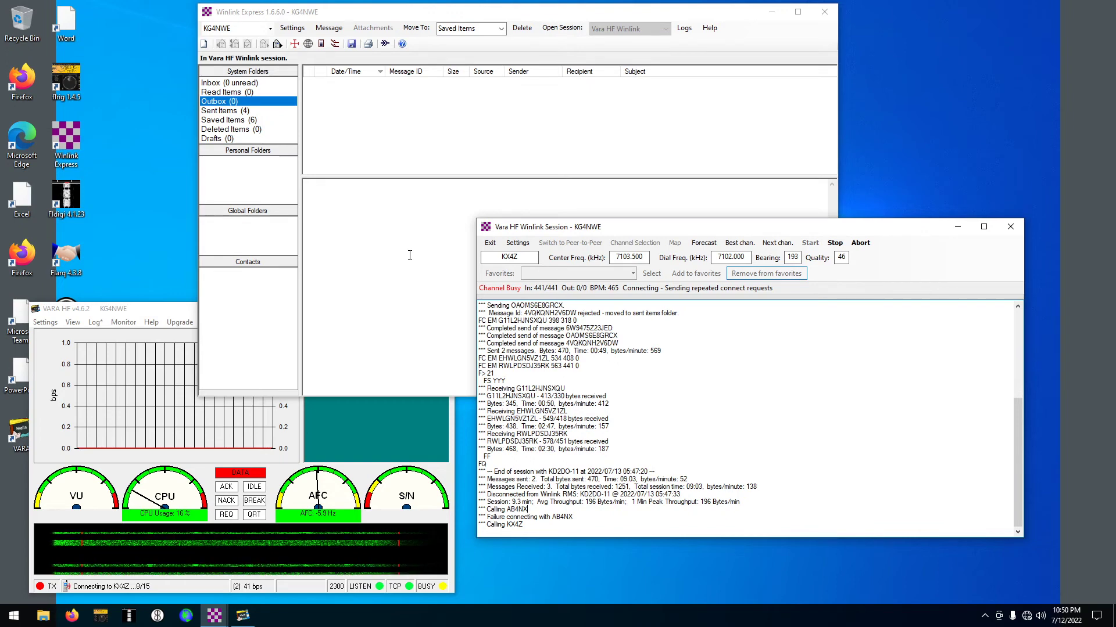
pyautogui.click(289, 448)
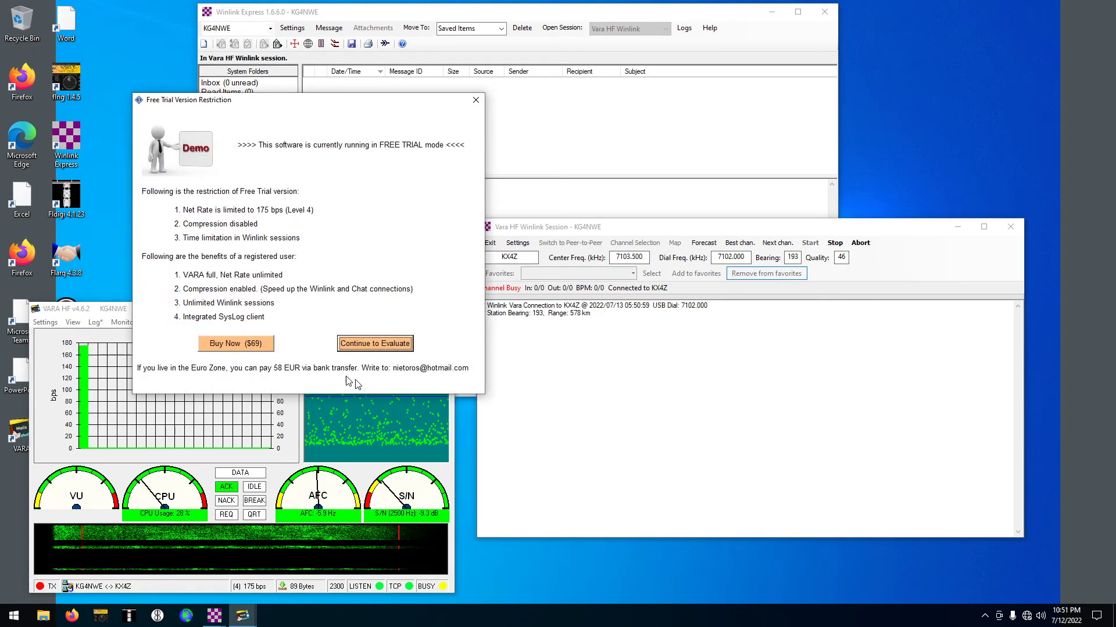
# Choose Continue to Evaluate on the VARA Free Trial Version Restriction notice
pyautogui.click(346, 347)
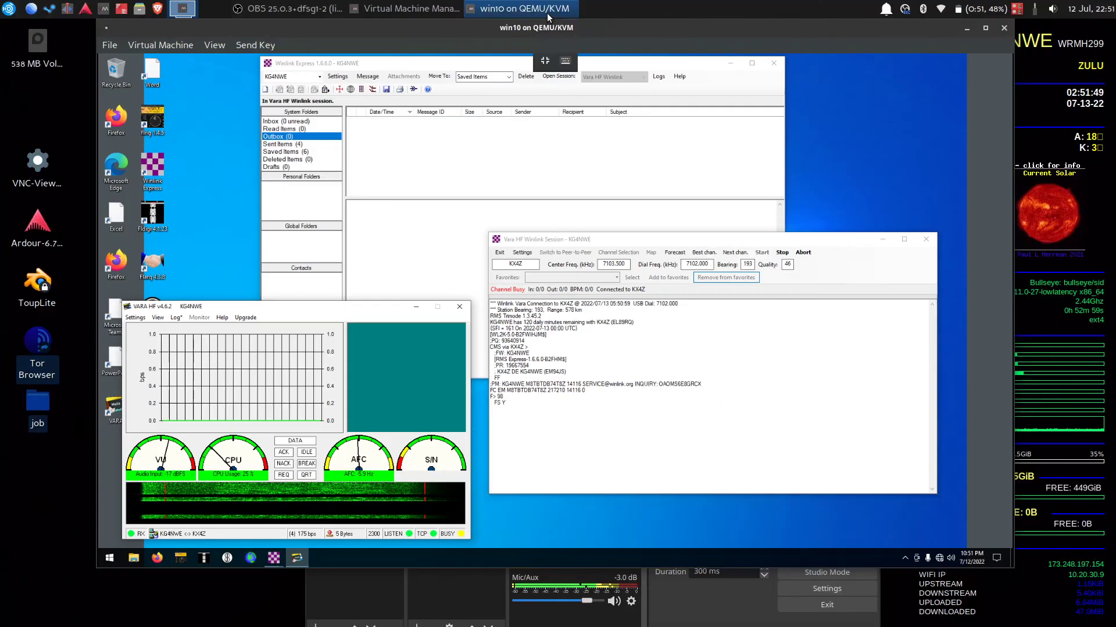
pyautogui.click(549, 21)
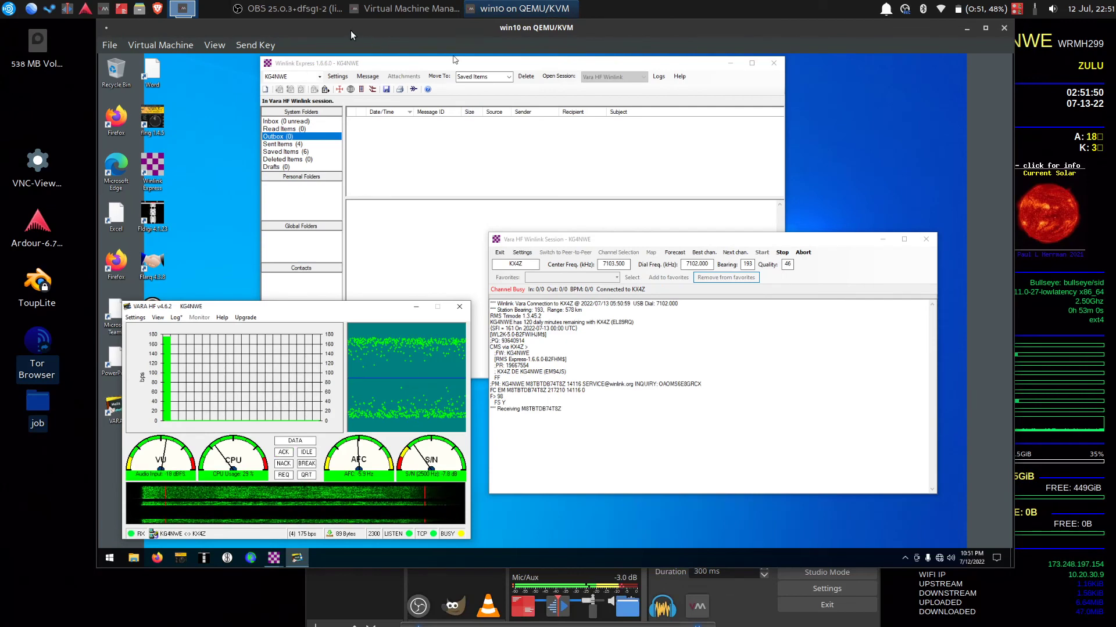
pyautogui.moveTo(351, 30); pyautogui.dragTo(367, 54)
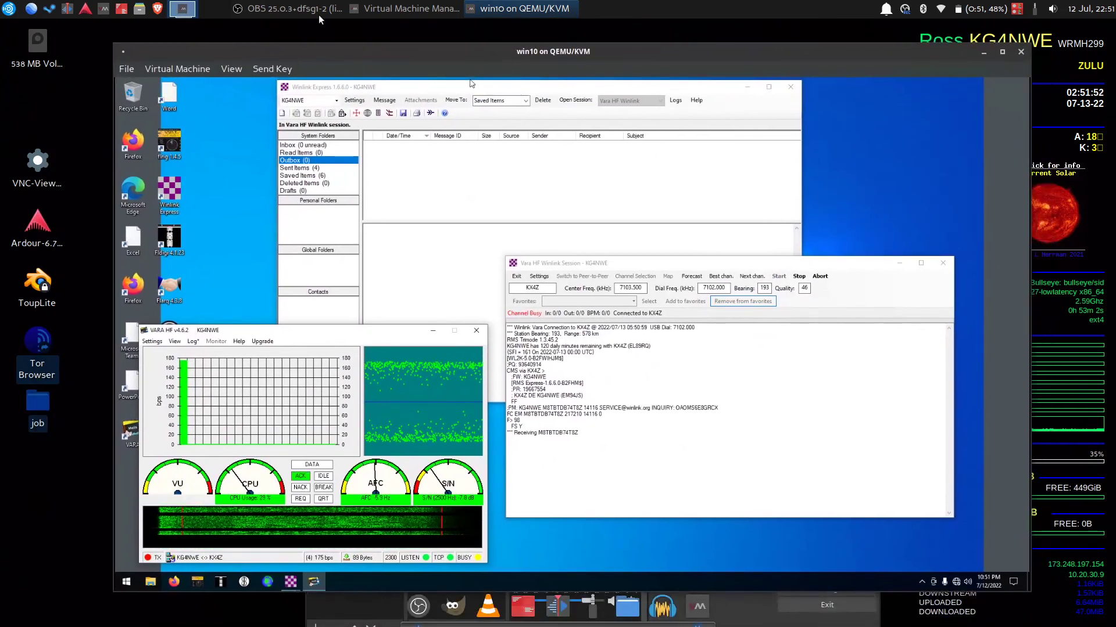
pyautogui.click(275, 7)
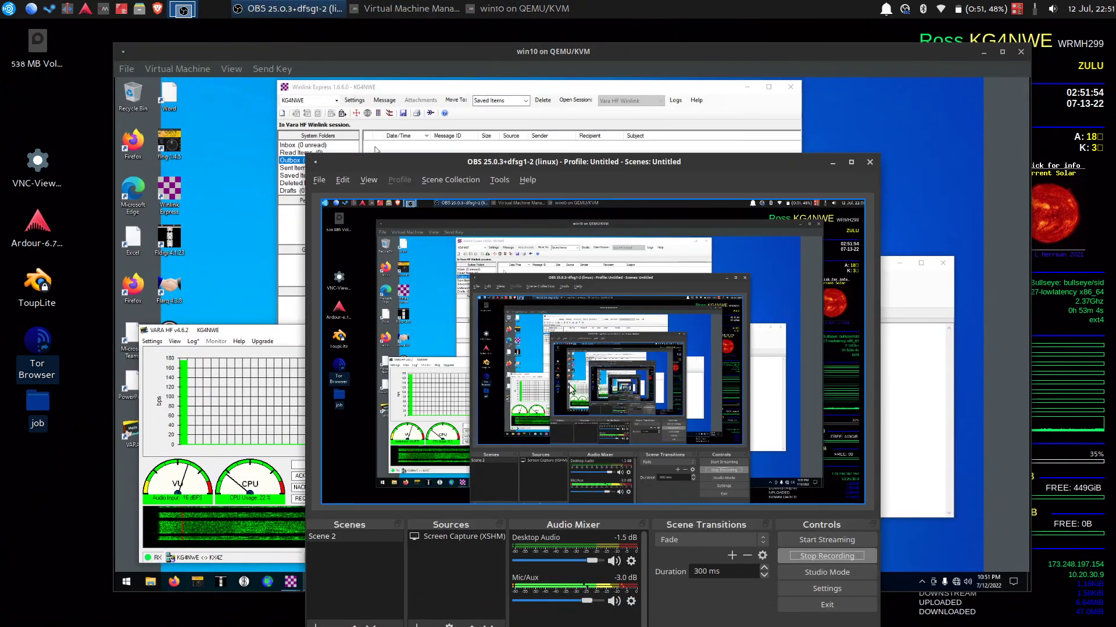
pyautogui.click(485, 64)
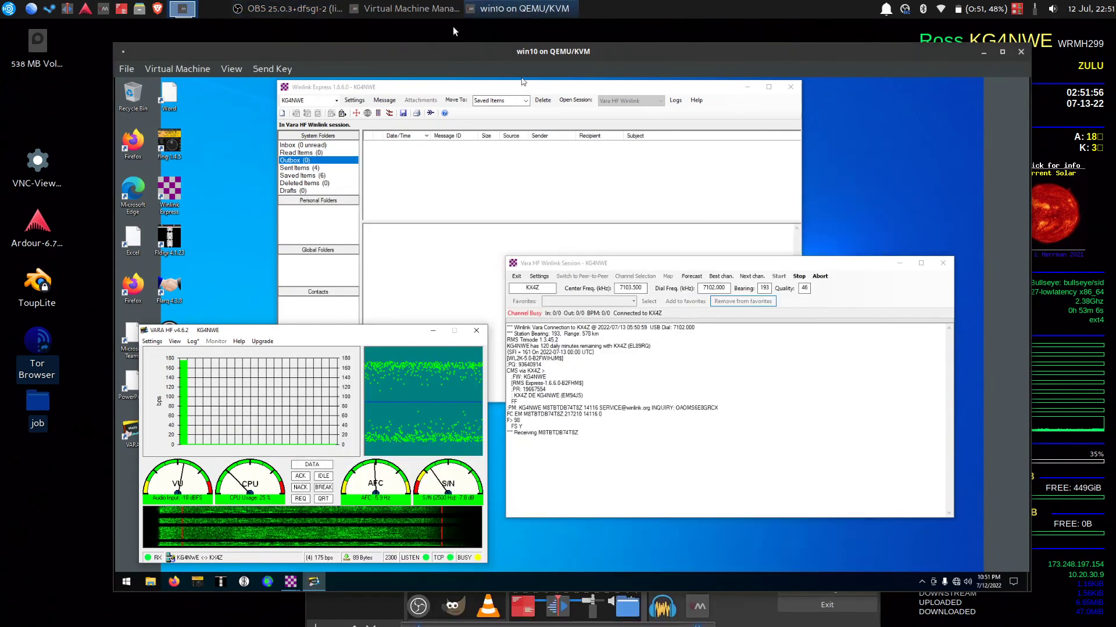
pyautogui.click(229, 69)
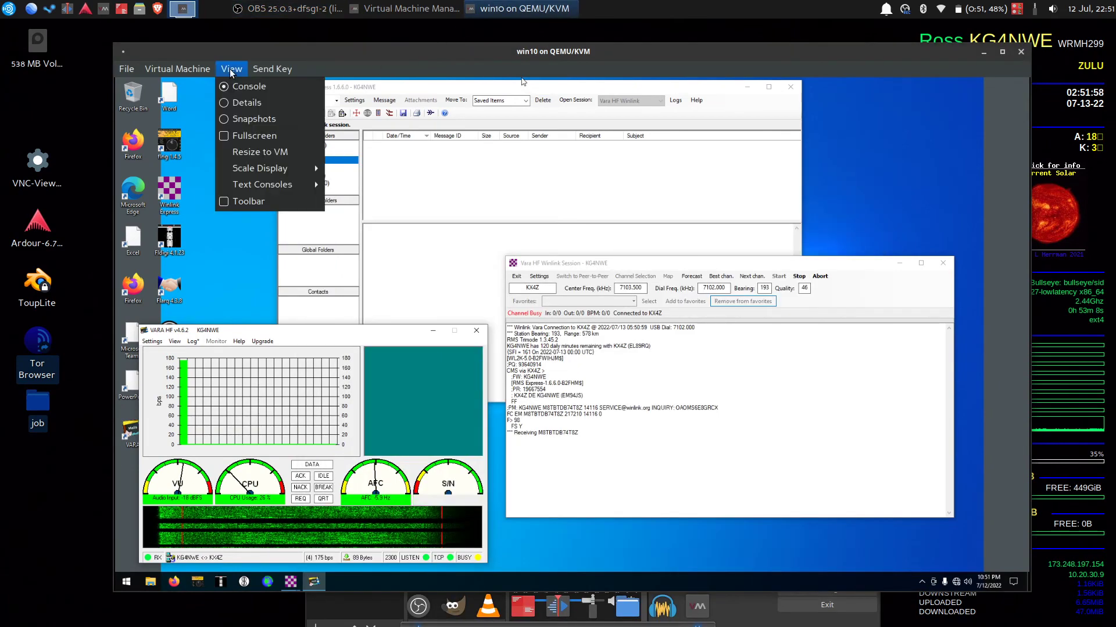
pyautogui.click(237, 135)
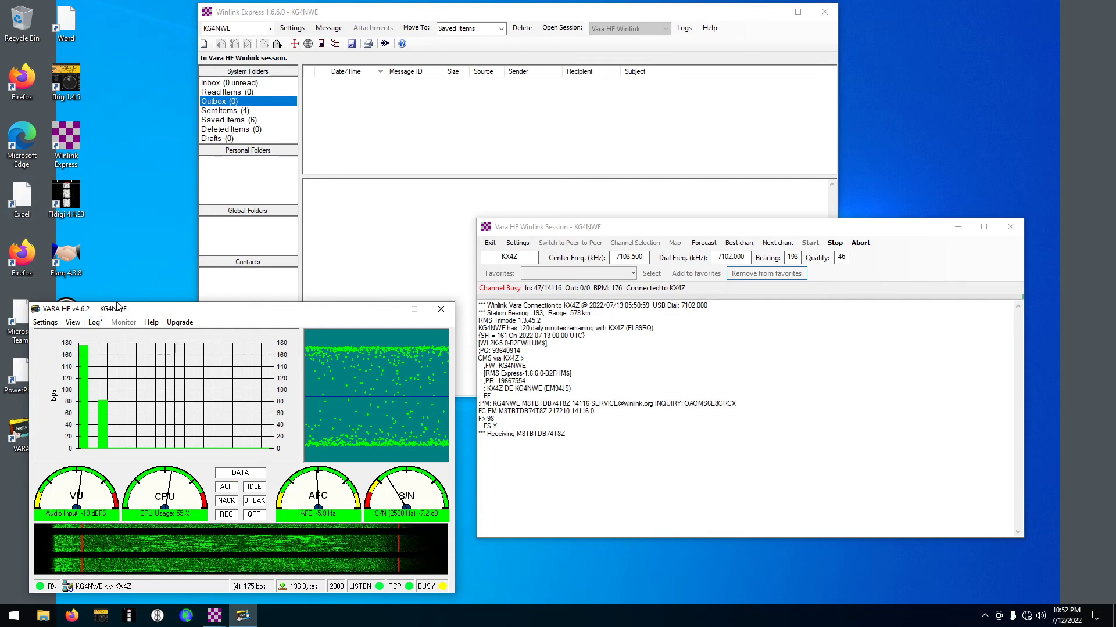
# Drag the VARA HF modem window to the right to uncover the desktop icons
pyautogui.moveTo(96, 309); pyautogui.dragTo(163, 289)
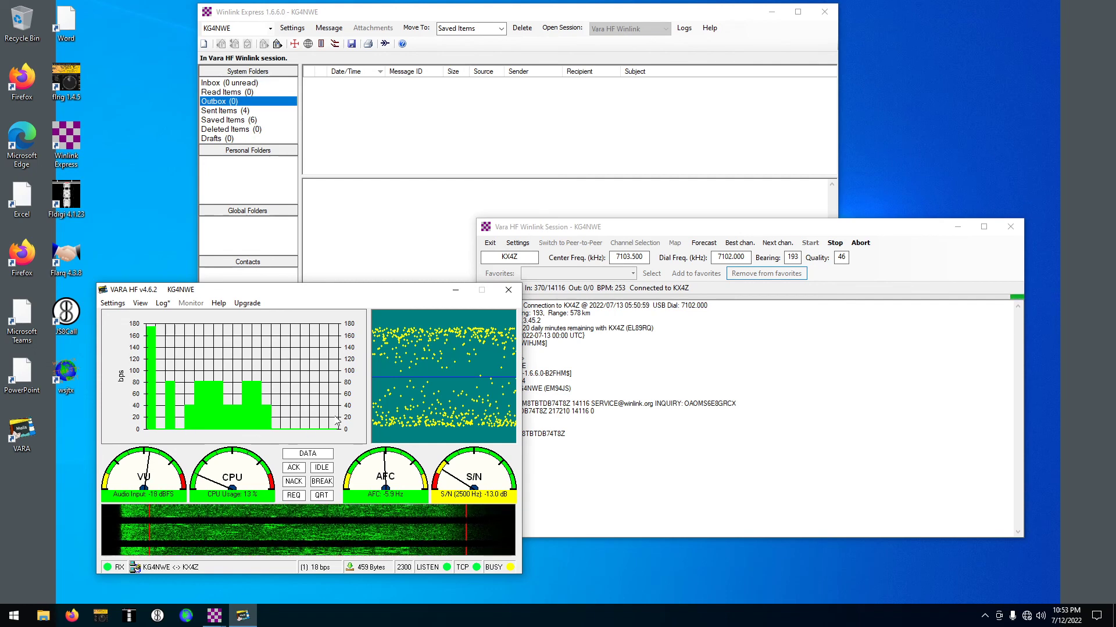
# Bring the Vara HF Winlink Session log to the front to follow the KX4Z download
pyautogui.click(704, 510)
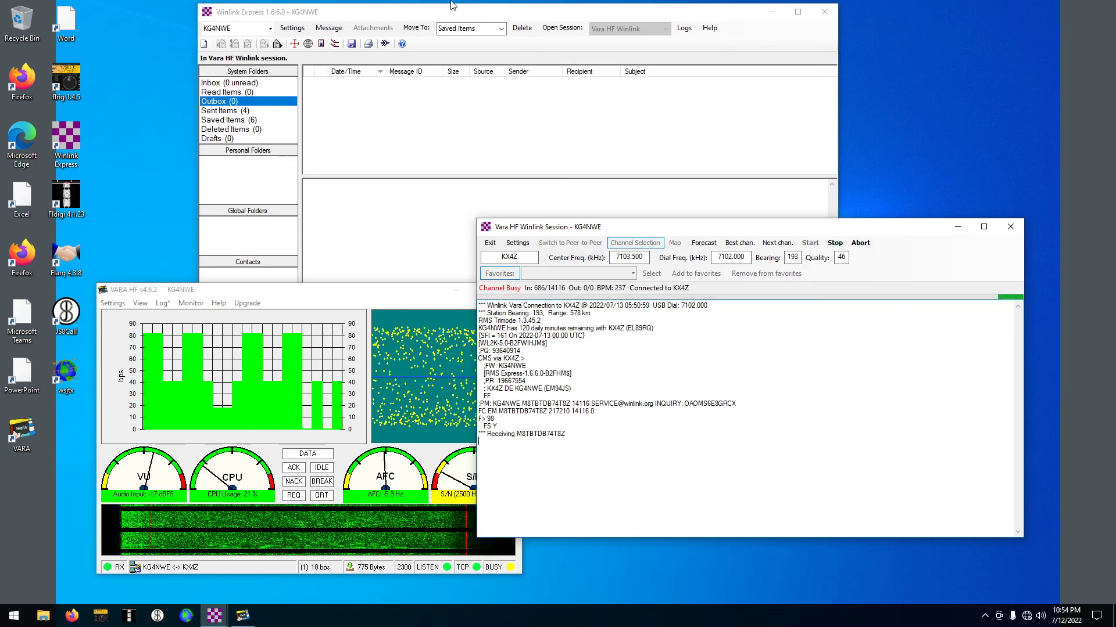
# Take the virtual machine out of fullscreen and bring the OBS Studio window to the front
pyautogui.moveTo(585, 6)
pyautogui.click(547, 11)
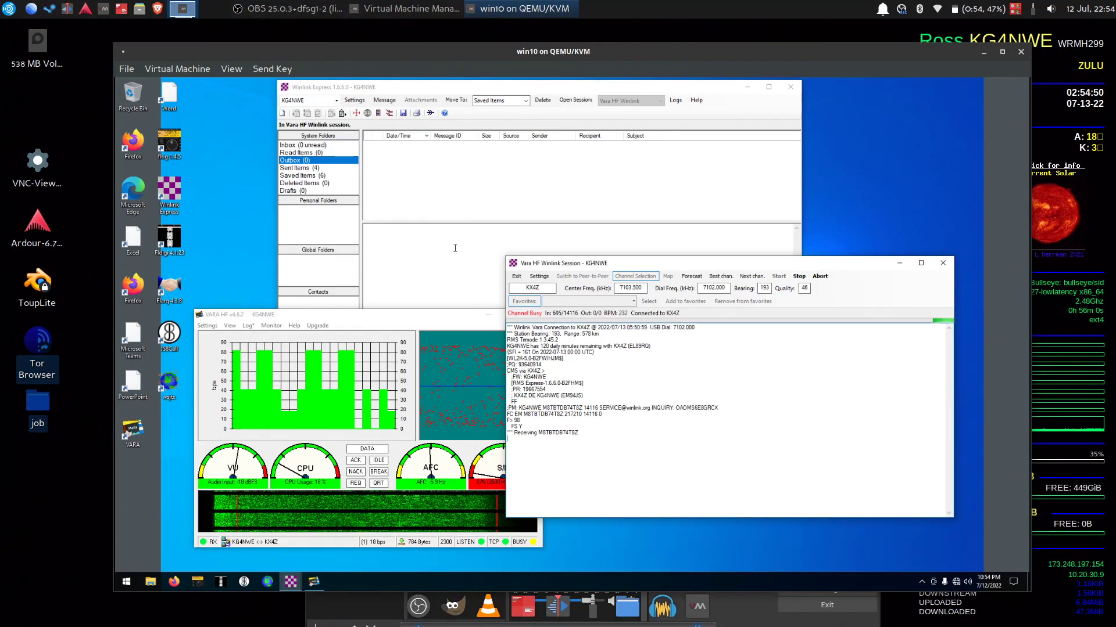
pyautogui.click(275, 11)
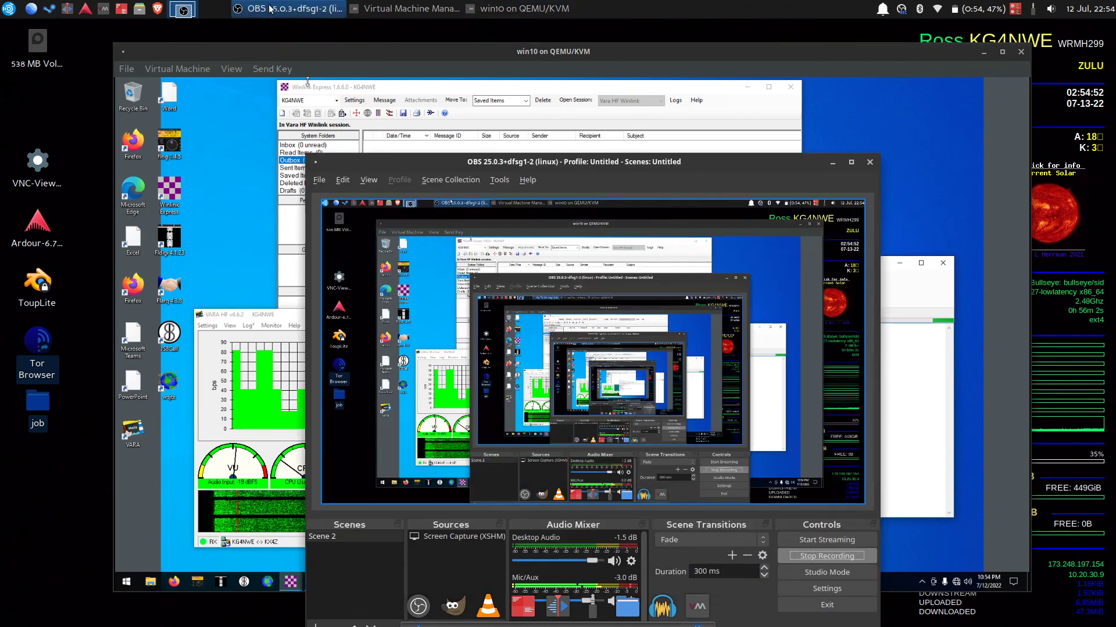